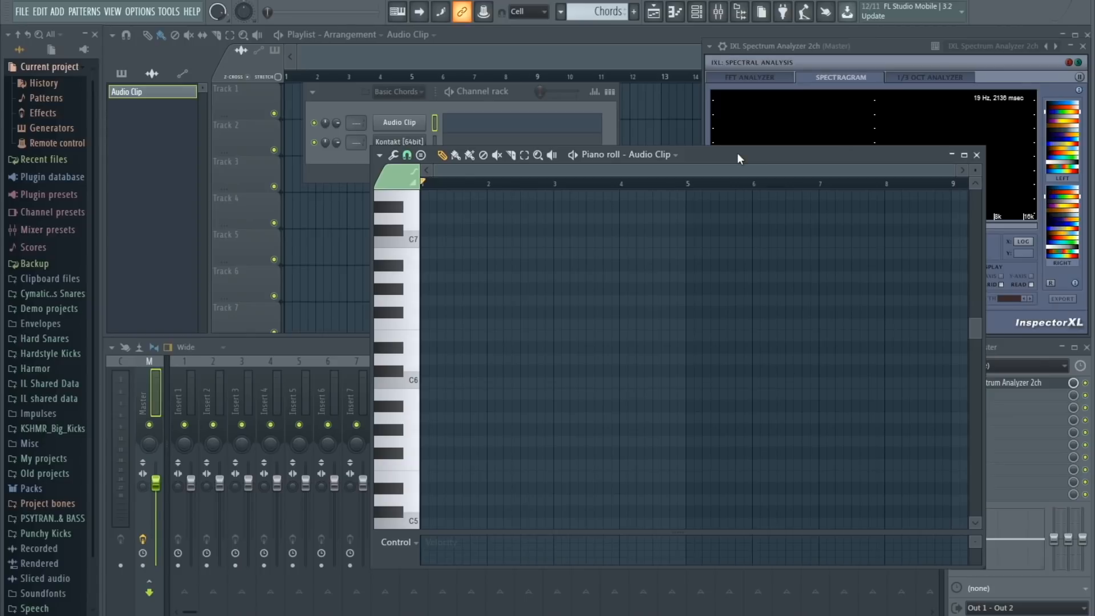
- Reposition the Audio Clip piano roll so the channel rack can be reached, and return to its empty note grid
drag(737, 154, 758, 144)
click(437, 105)
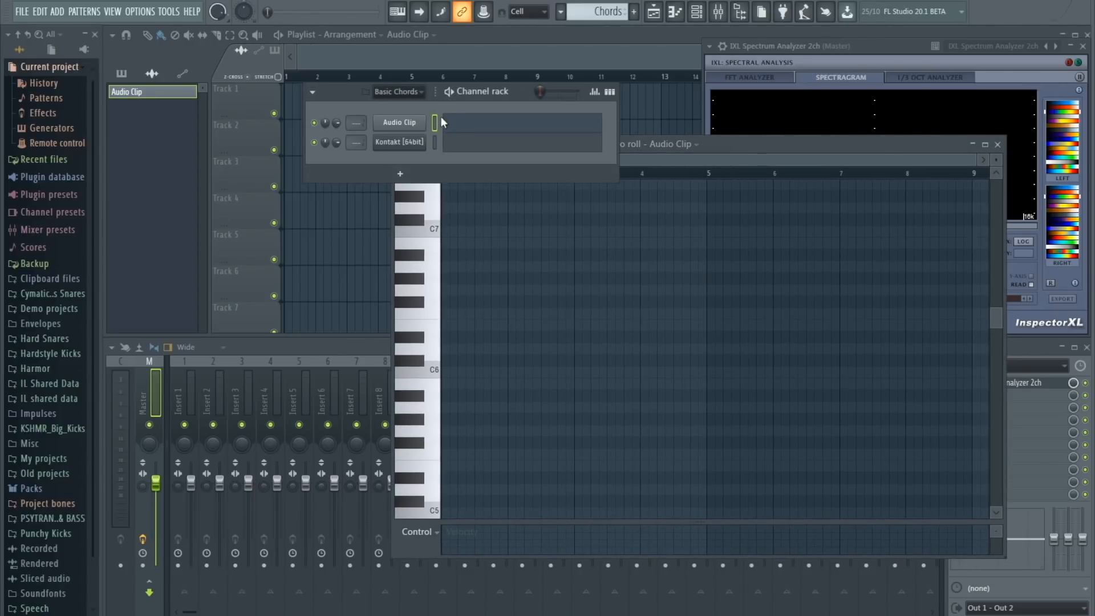
click(449, 123)
click(475, 118)
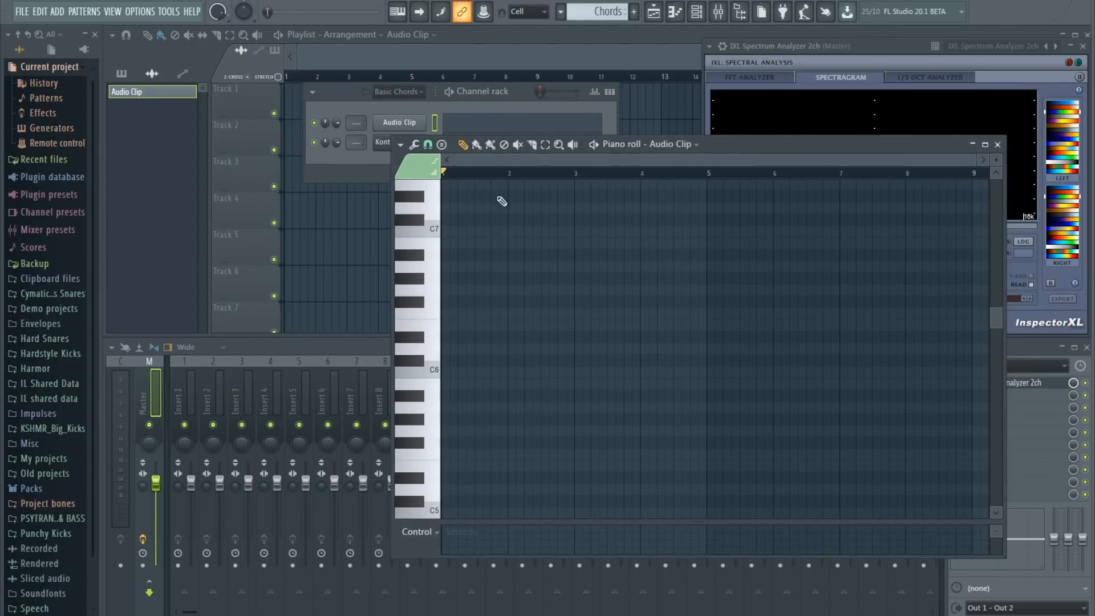
- Draw the A natural minor scale as stacked one-bar notes in bar 1: A5, B5, C6, D6, E6, F6, G6 and A6
scroll(525, 365, up, 3)
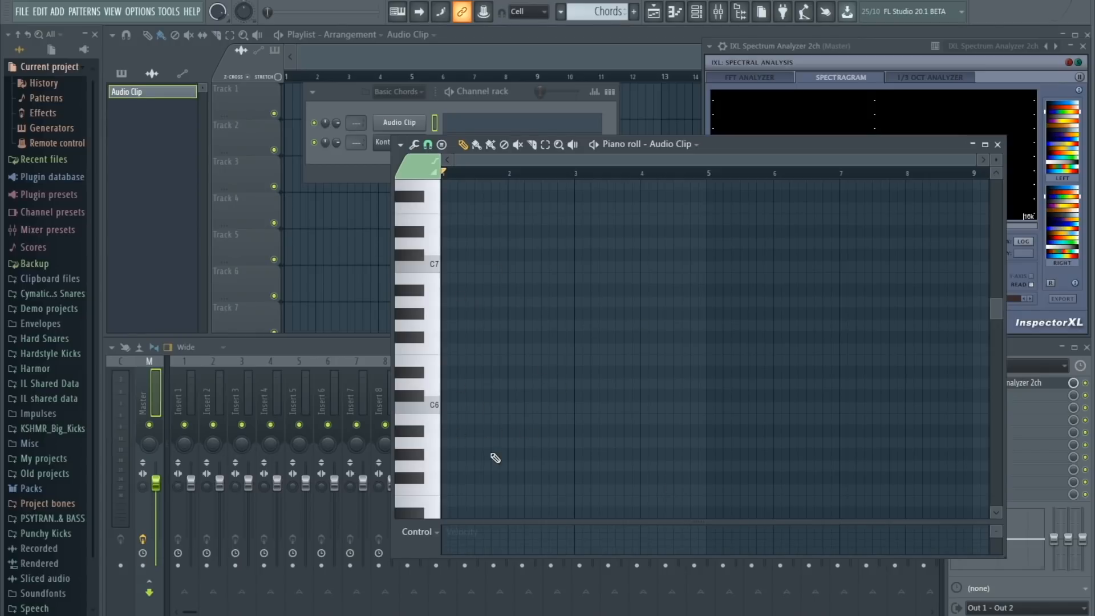
click(449, 423)
drag(456, 425, 453, 442)
click(450, 420)
click(450, 407)
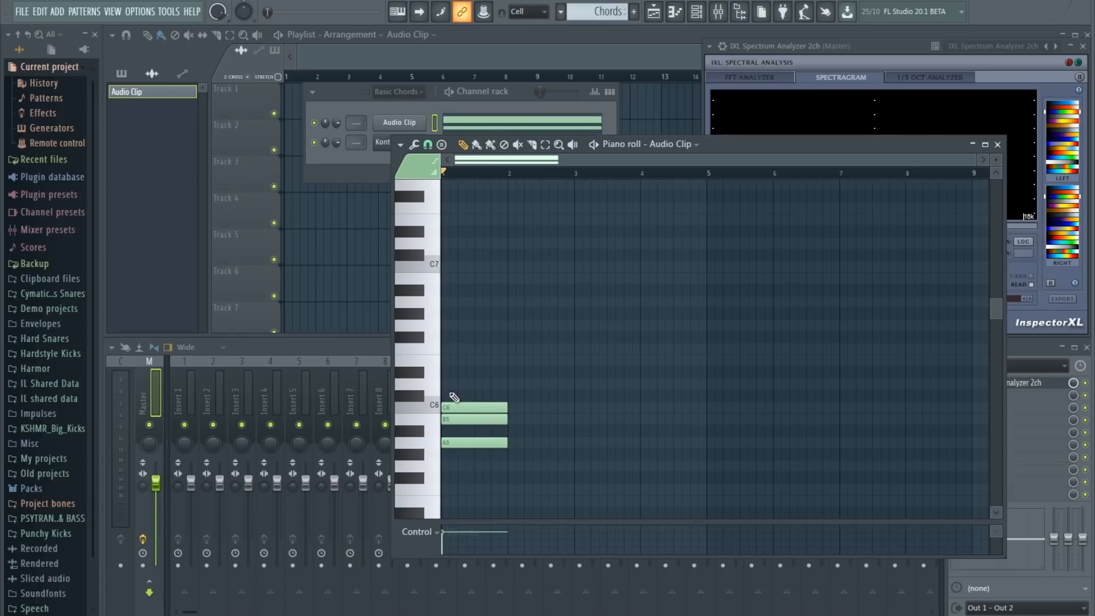
click(452, 384)
click(455, 359)
drag(455, 357, 449, 325)
click(454, 349)
click(454, 325)
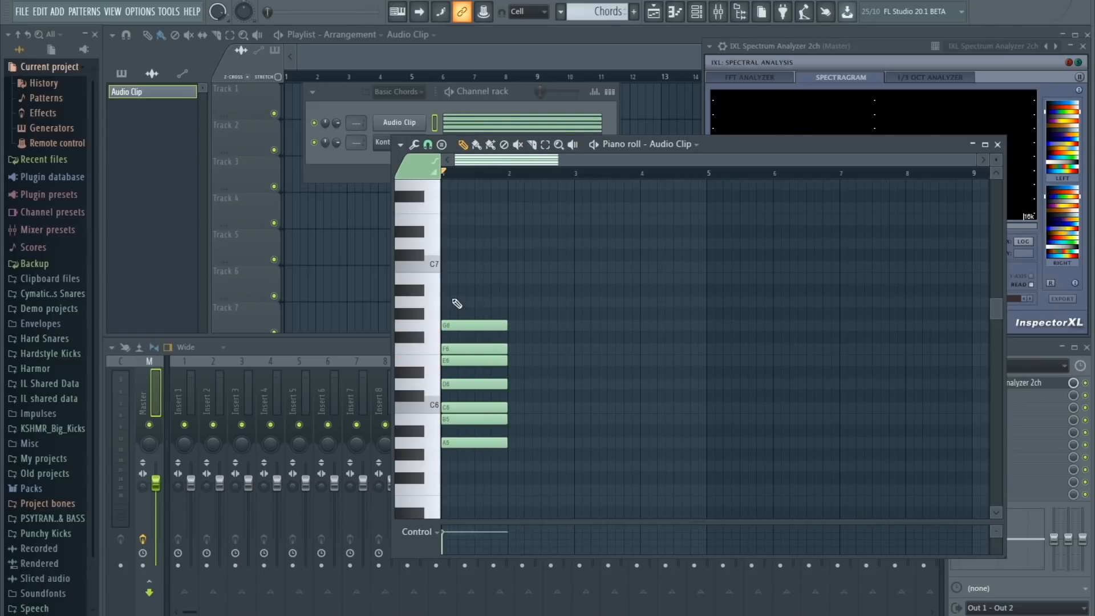
click(457, 303)
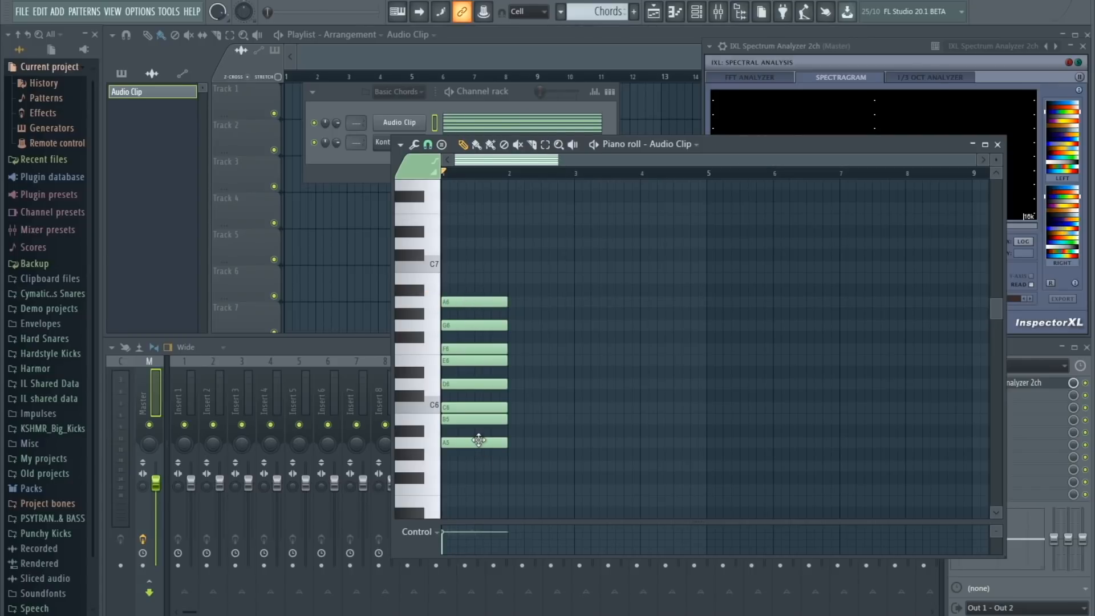
- Audition the low A5 note and delete all notes of the A minor scale
mouse_move(479, 444)
mouse_down()
mouse_move(480, 463)
mouse_move(479, 443)
mouse_up()
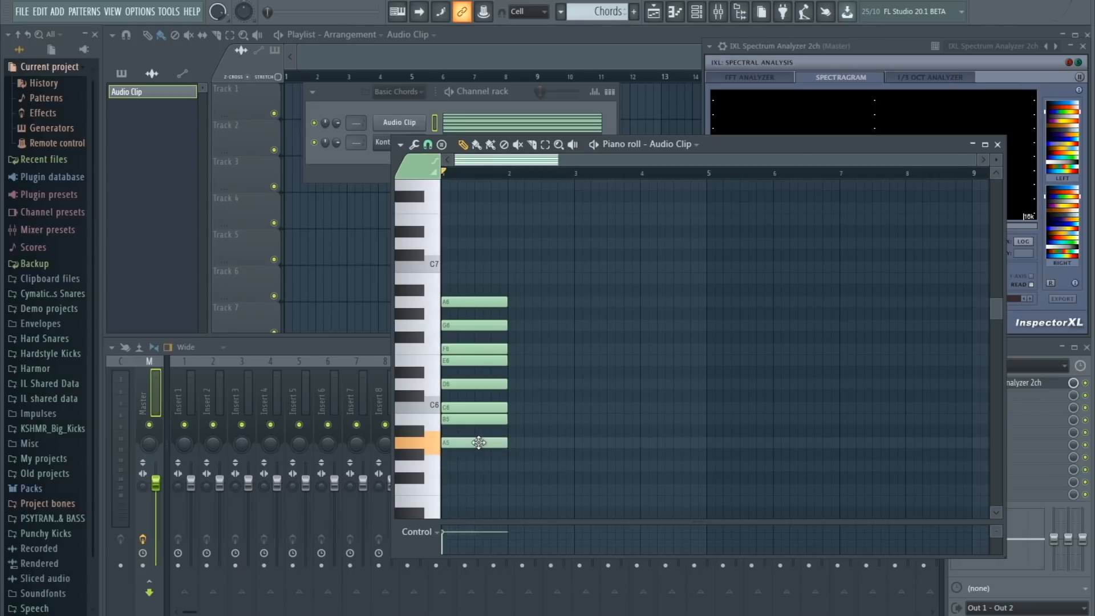
key(ctrl+a)
key(Delete)
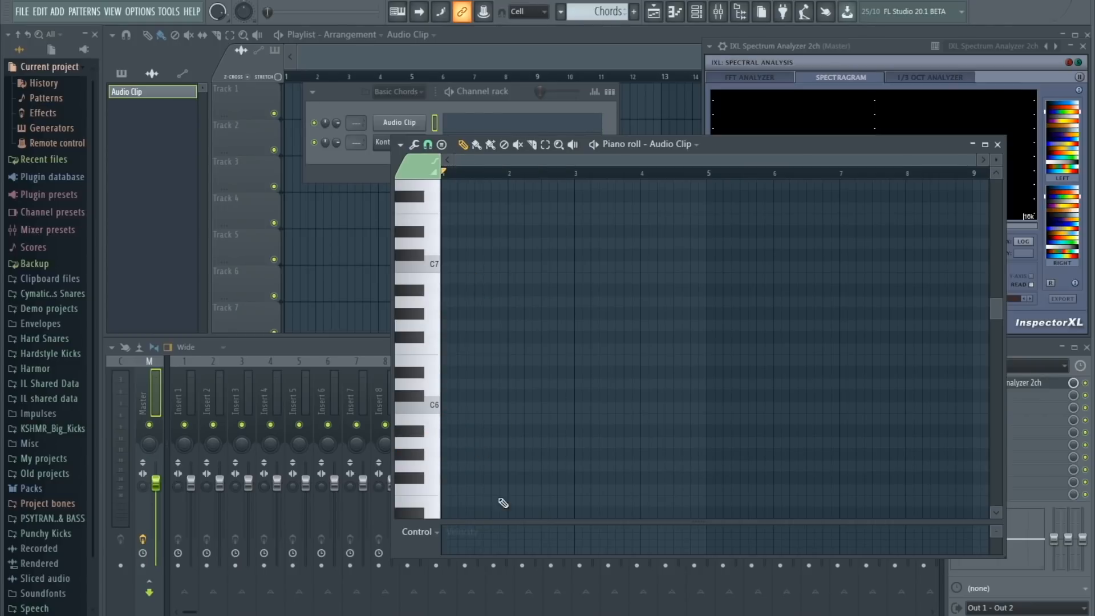
- Draw the F major scale as stacked one-bar notes in bar 1: F5, G5, A5, A#5, C6, D6, E6 and F6
scroll(474, 310, down, 3)
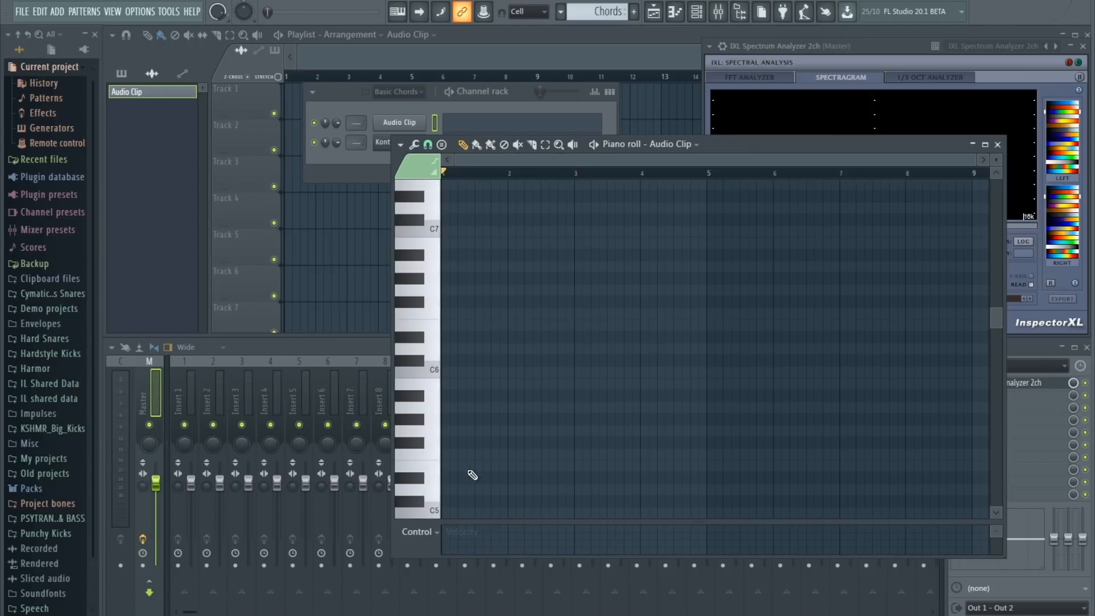
click(448, 455)
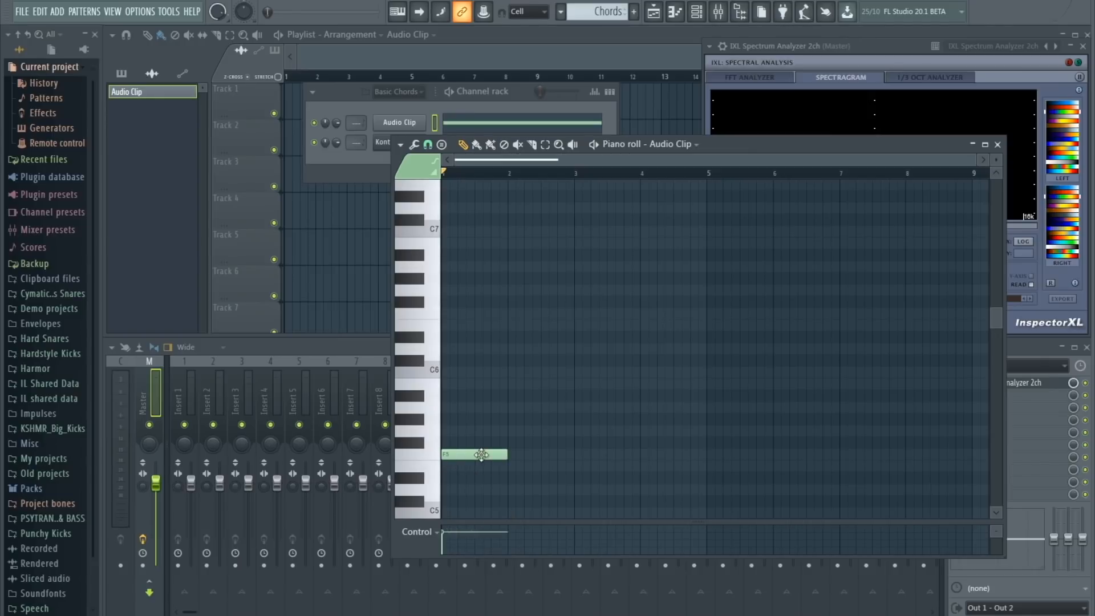
click(453, 434)
drag(446, 419, 446, 428)
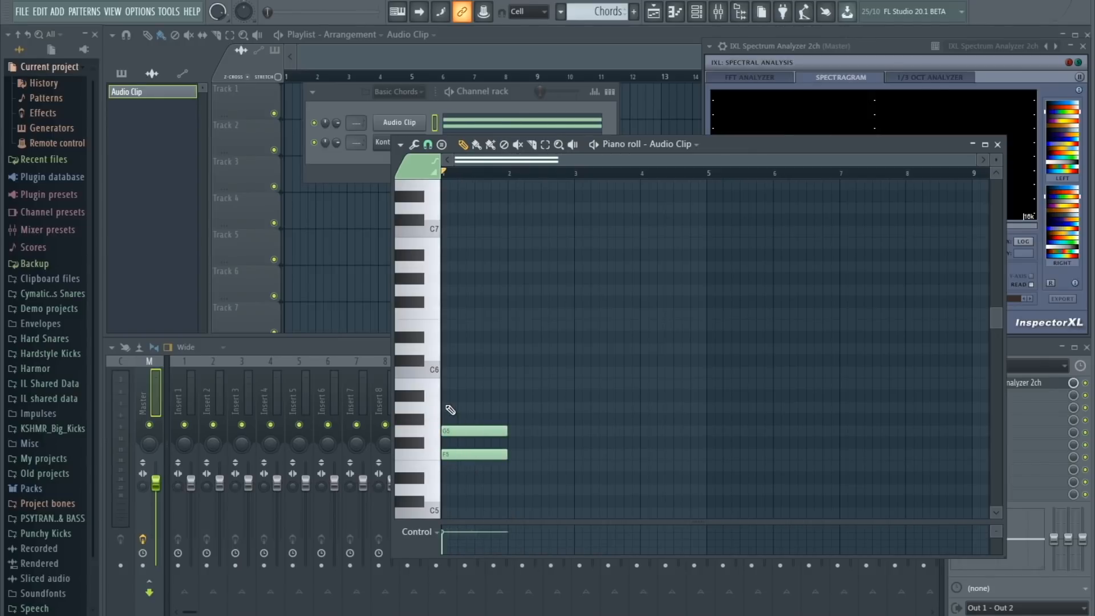
click(449, 407)
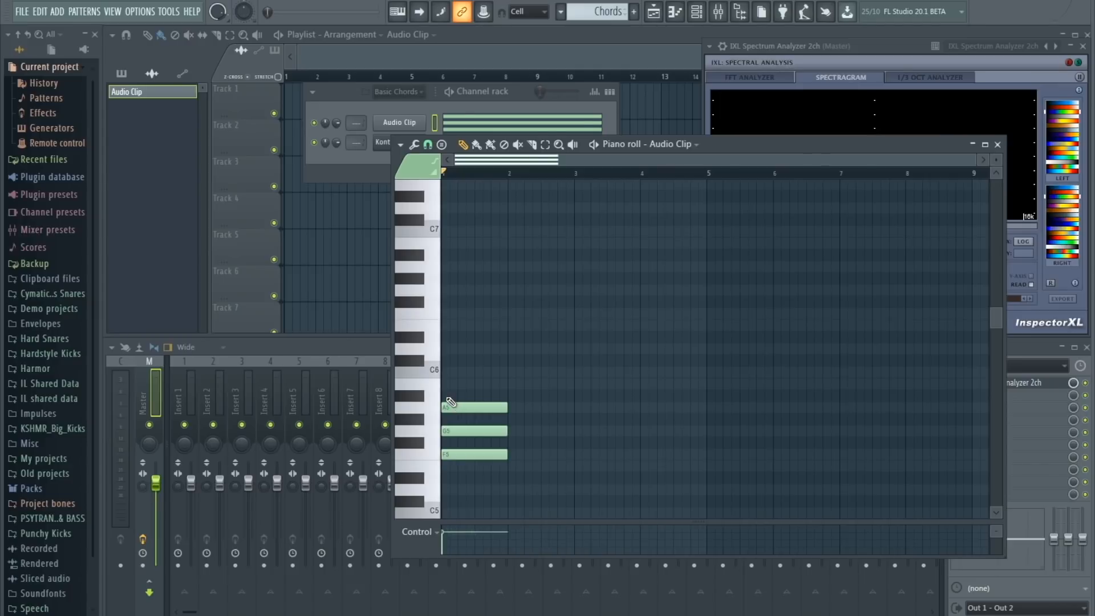
click(451, 396)
click(451, 372)
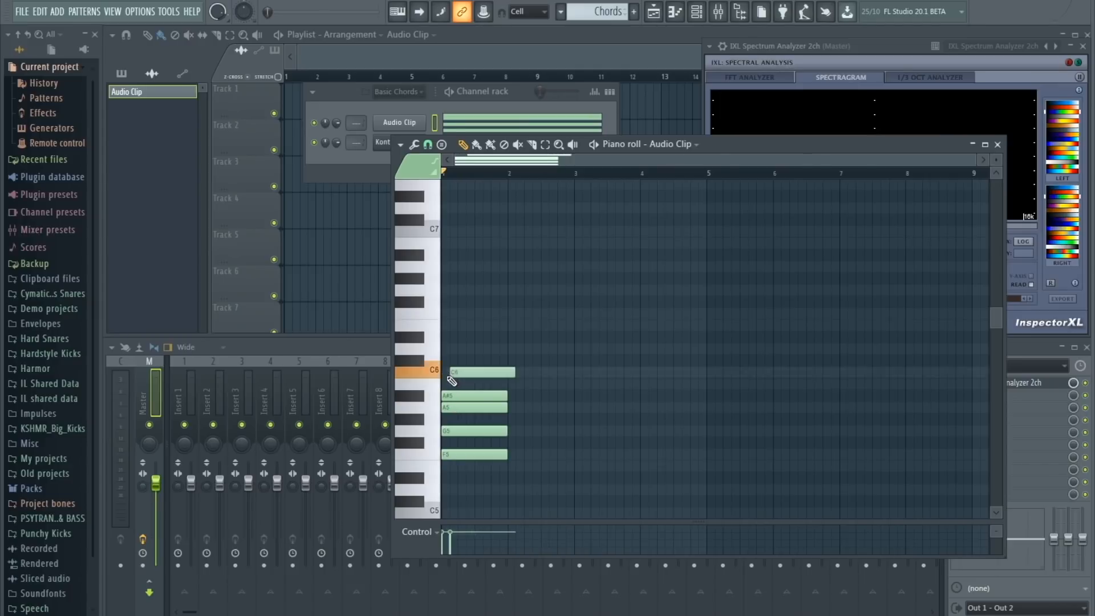
drag(453, 372, 445, 372)
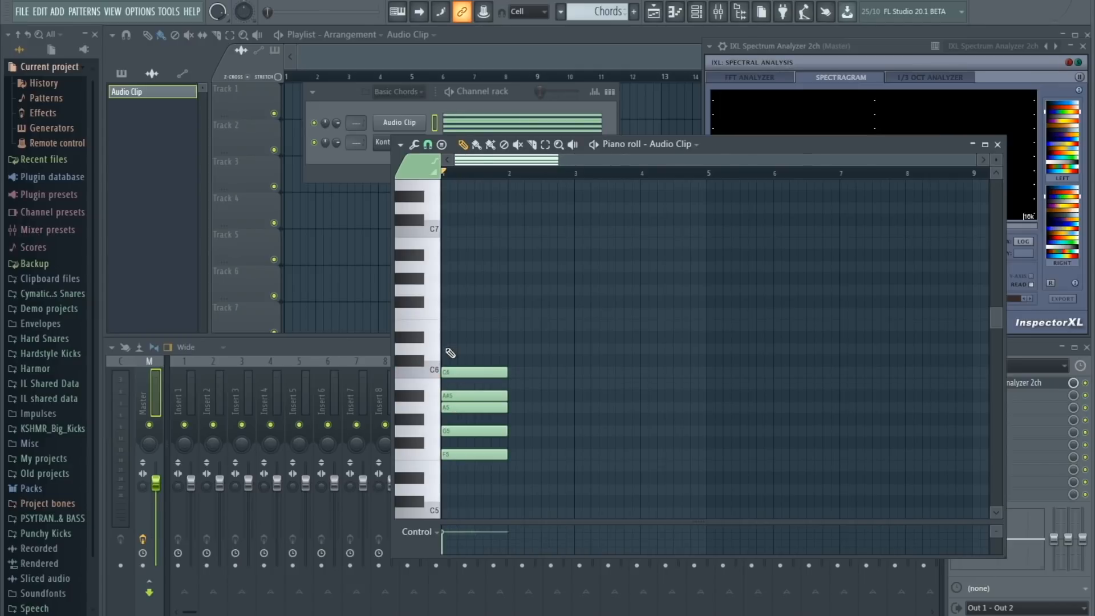
click(451, 349)
click(450, 325)
click(482, 313)
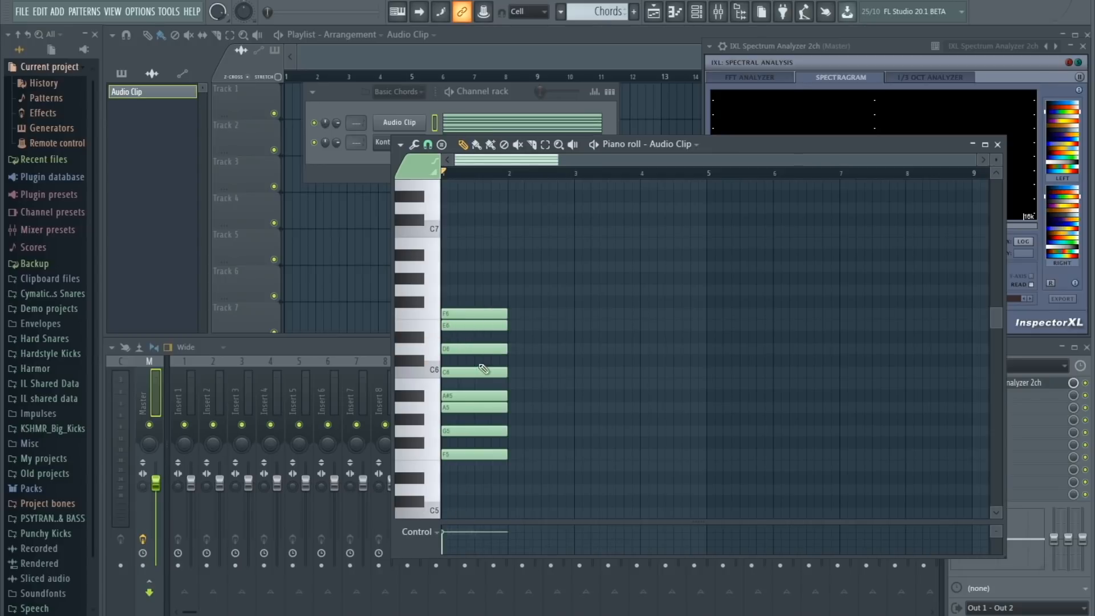
- Remove and redraw the top F6 note, and clear the whole F major scale from the piano roll
right_click(455, 314)
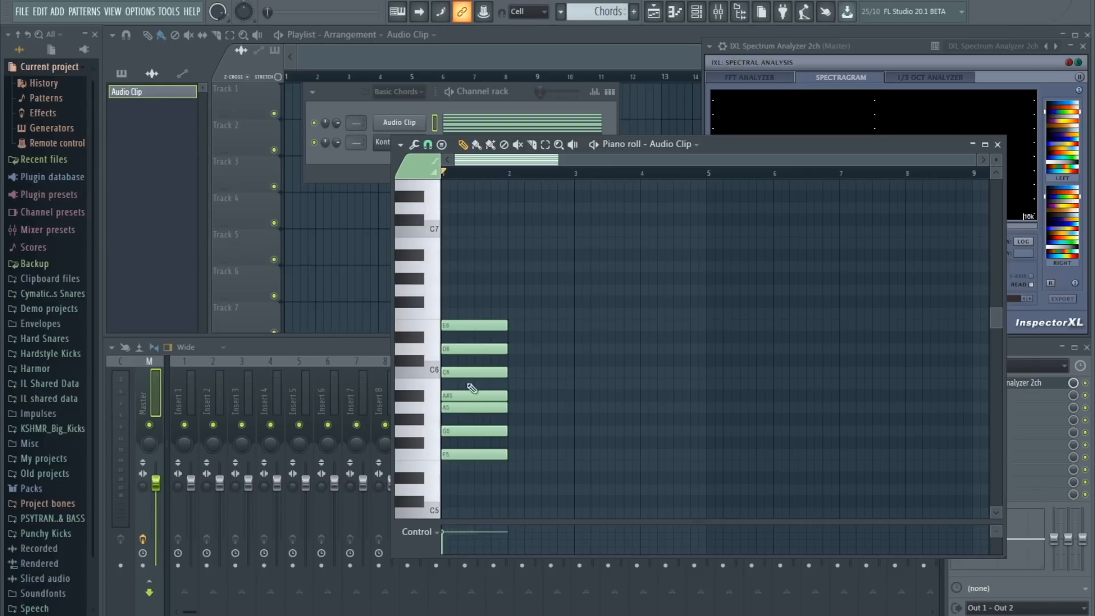
click(452, 314)
mouse_move(482, 453)
mouse_down()
mouse_move(496, 455)
mouse_move(487, 456)
mouse_up()
right_click(486, 461)
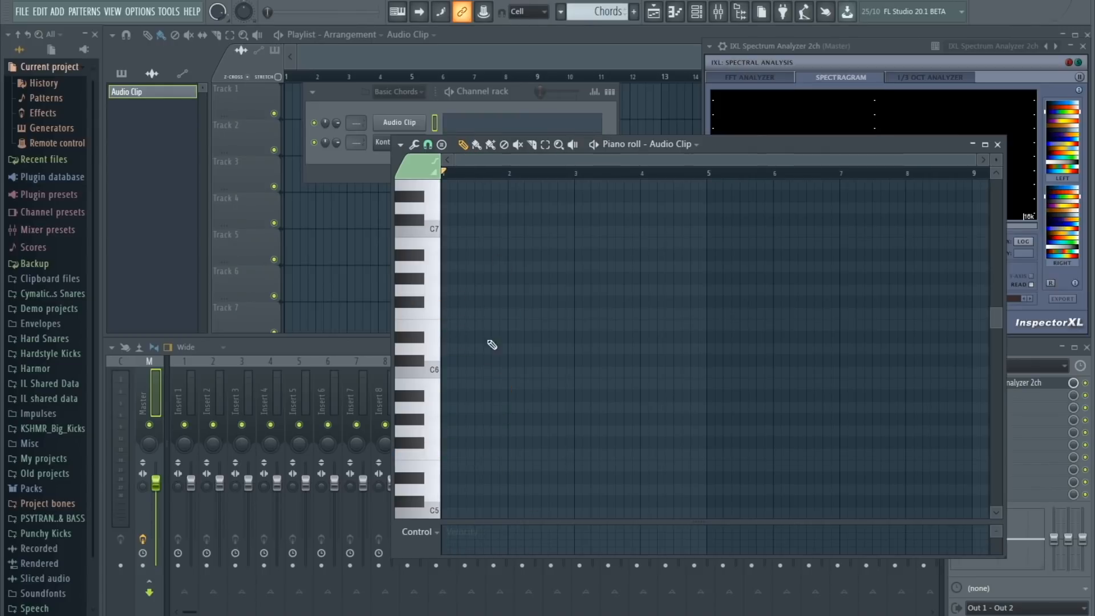
- Draw the A natural minor scale from A5 to A6 again as stacked one-bar notes in bar 1
click(455, 467)
mouse_move(475, 464)
mouse_down()
mouse_move(457, 389)
mouse_move(455, 406)
mouse_up()
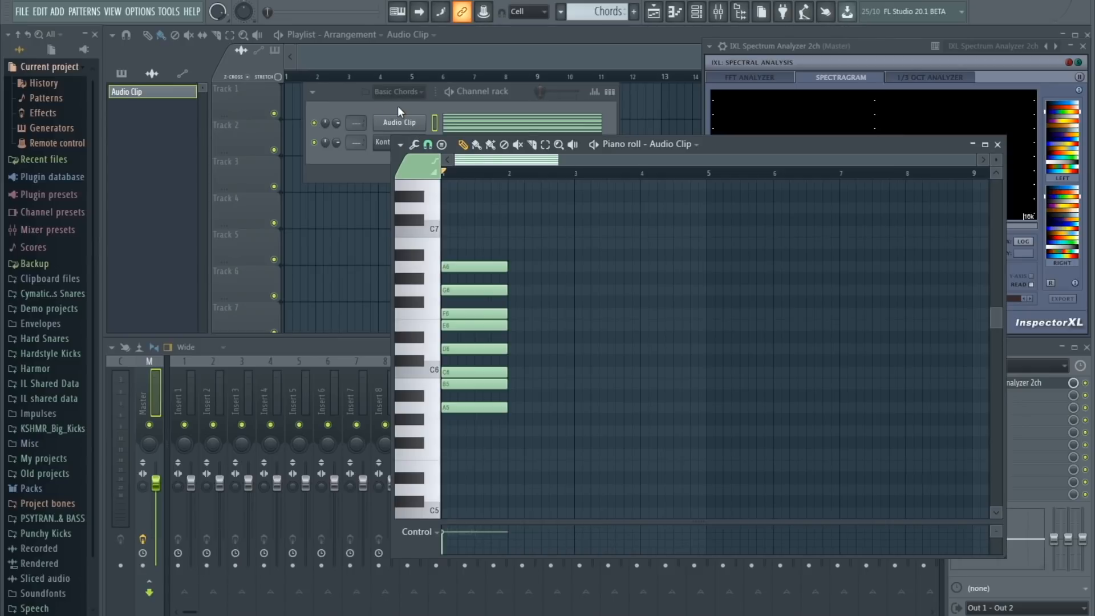
- Check the Ghost channels setting among the piano roll's helper options
click(400, 146)
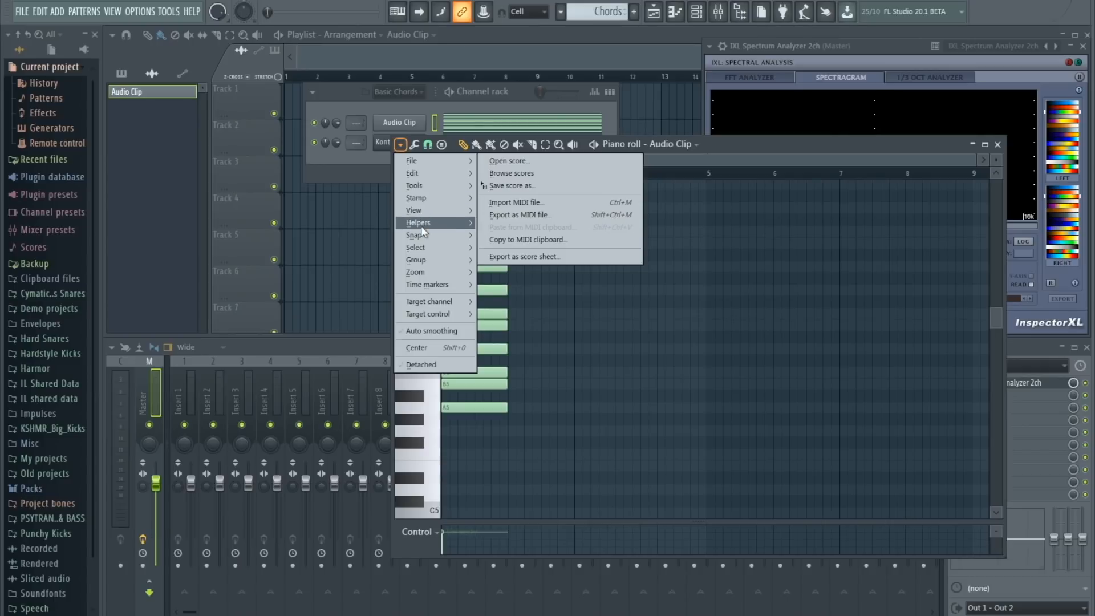
mouse_move(424, 225)
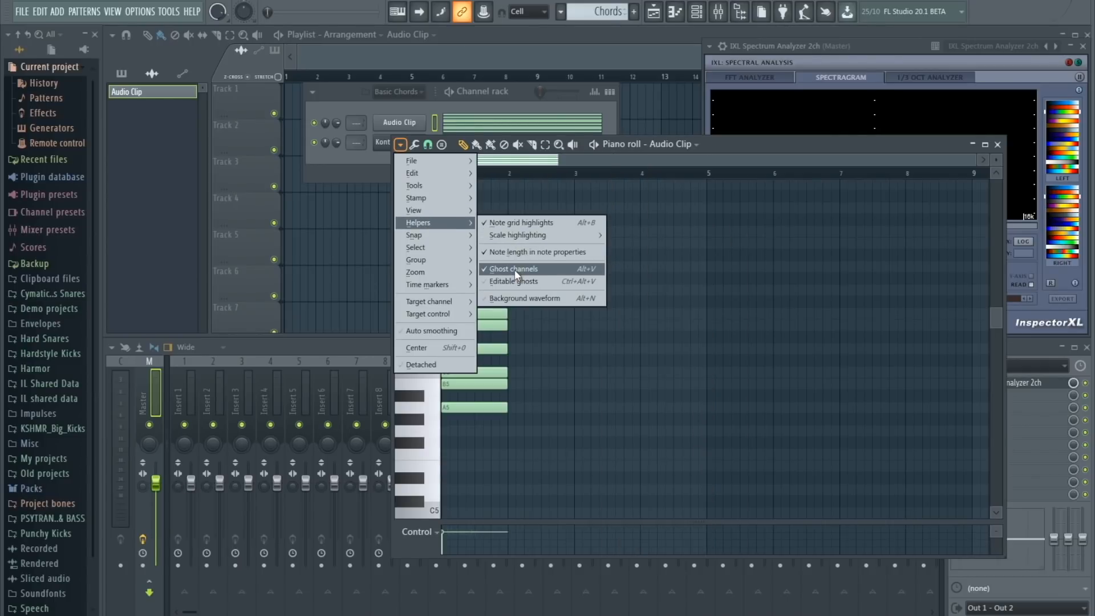
click(634, 161)
- Open the Kontakt channel's piano roll and move its window clear of the mixer's effect slots
click(433, 103)
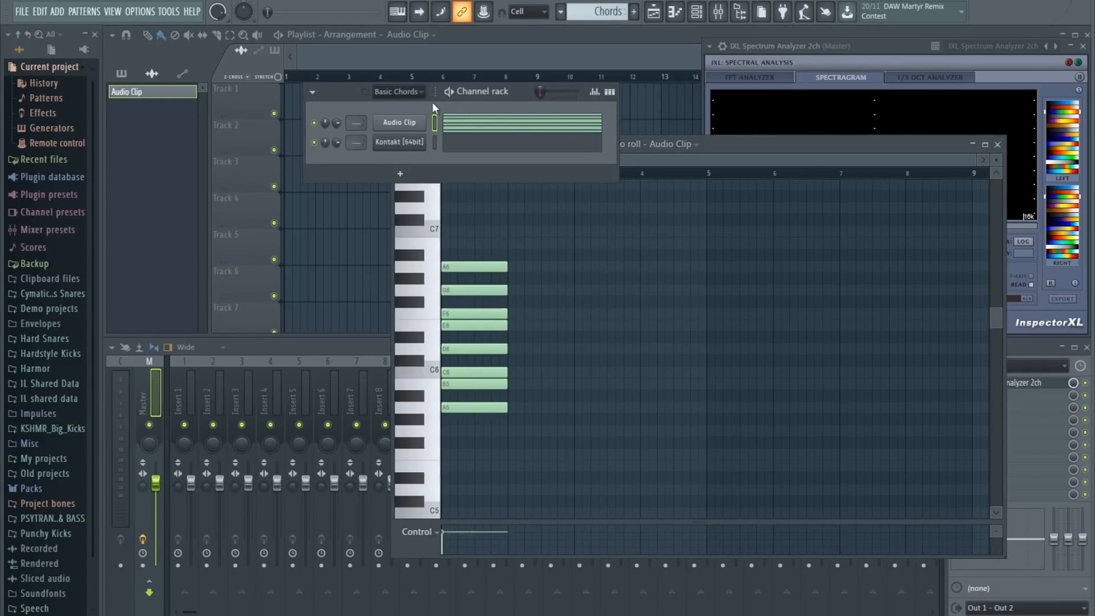
click(401, 123)
click(402, 124)
click(460, 142)
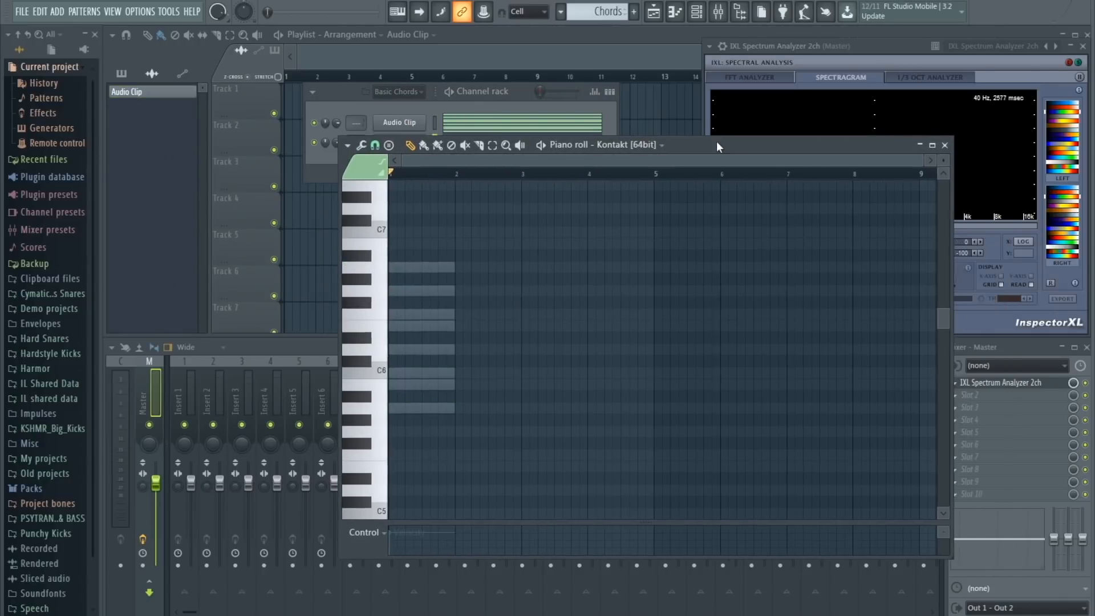
drag(717, 143, 641, 103)
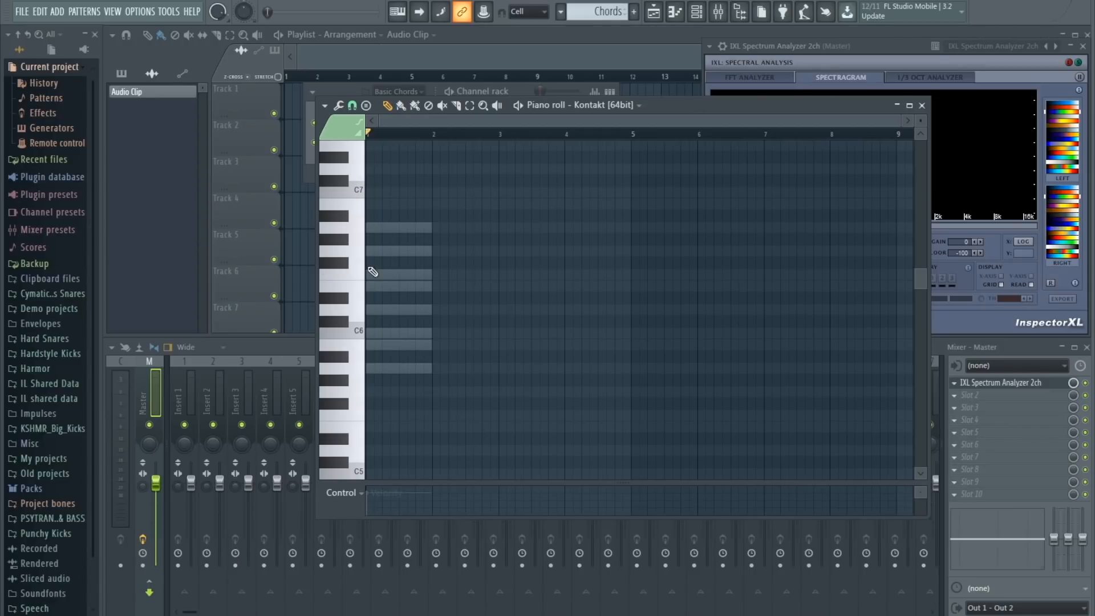
- Place a one-bar A5 root note in bar 1, over the lowest ghost note of the scale
click(354, 293)
drag(356, 331, 349, 383)
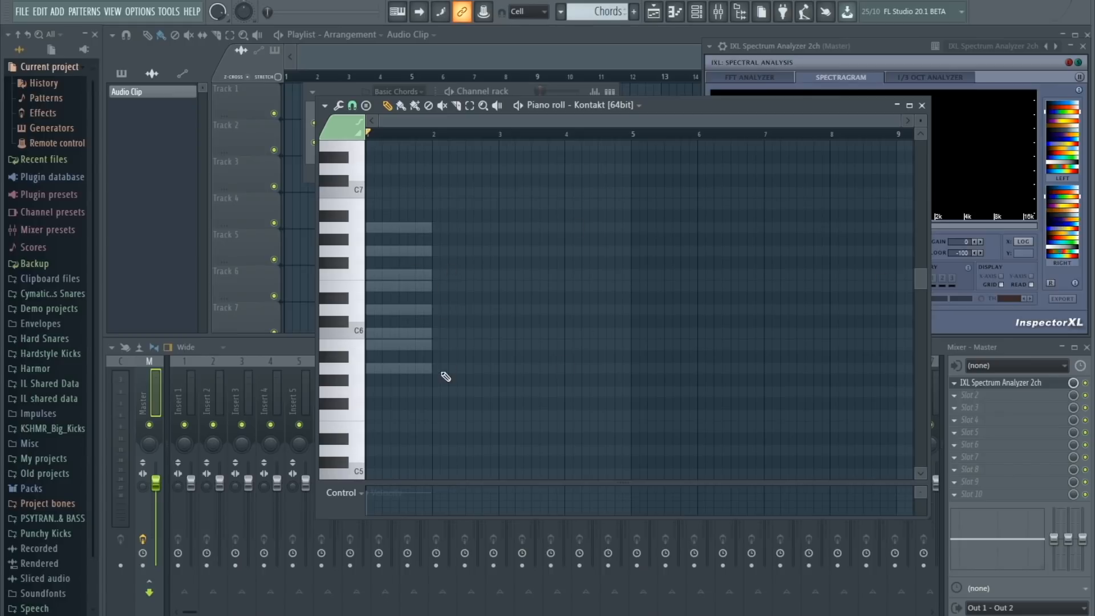
drag(393, 369, 371, 369)
- View the piano instrument loaded in the Kontakt channel and close its plugin window
click(353, 91)
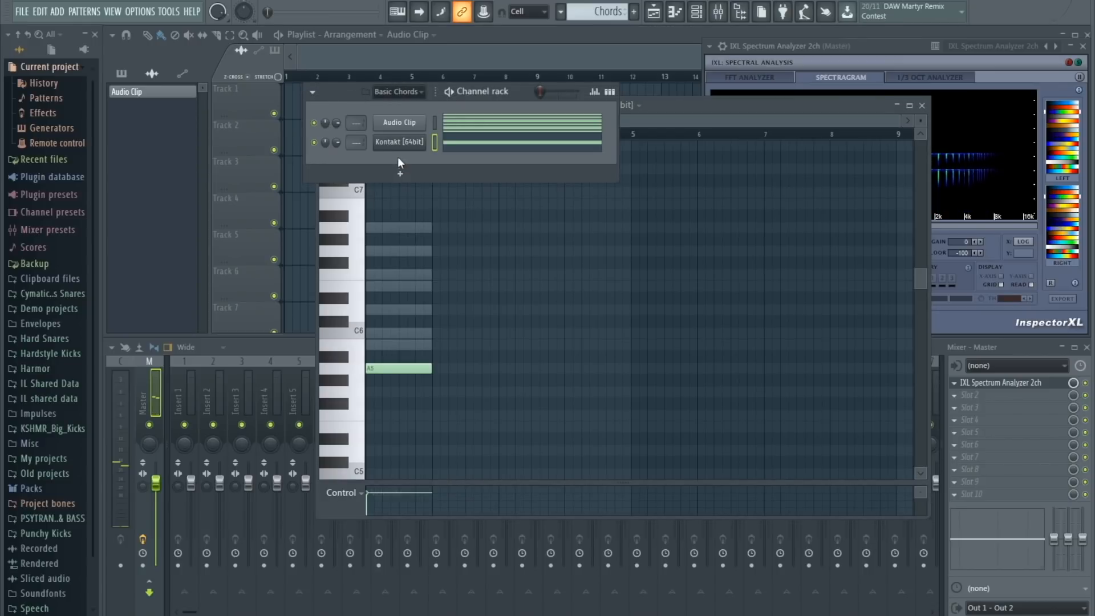
click(398, 159)
drag(453, 136, 421, 79)
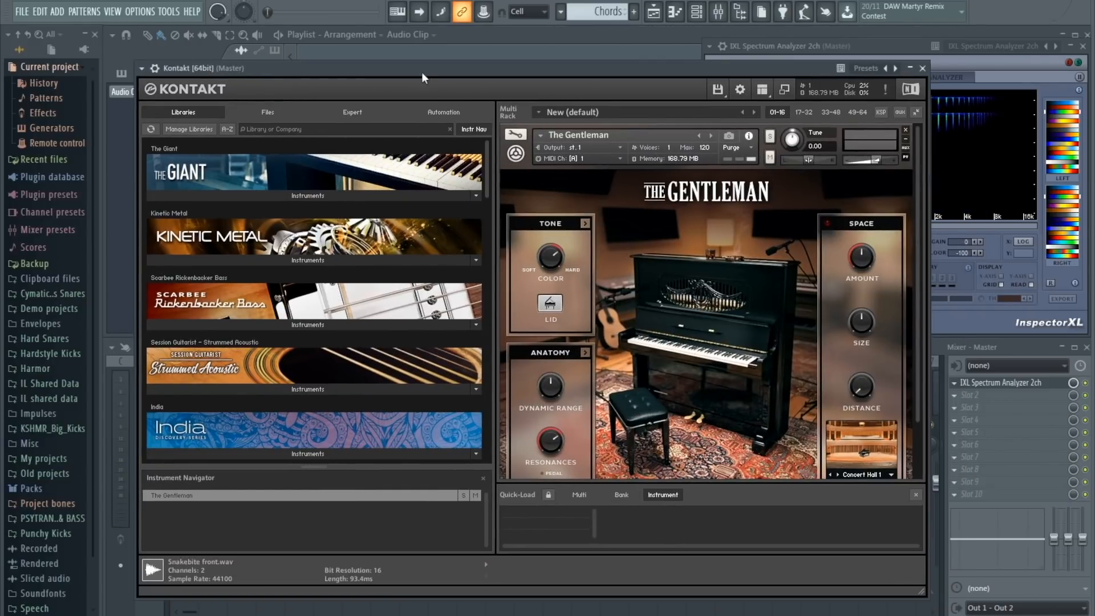
drag(920, 254, 914, 103)
click(923, 69)
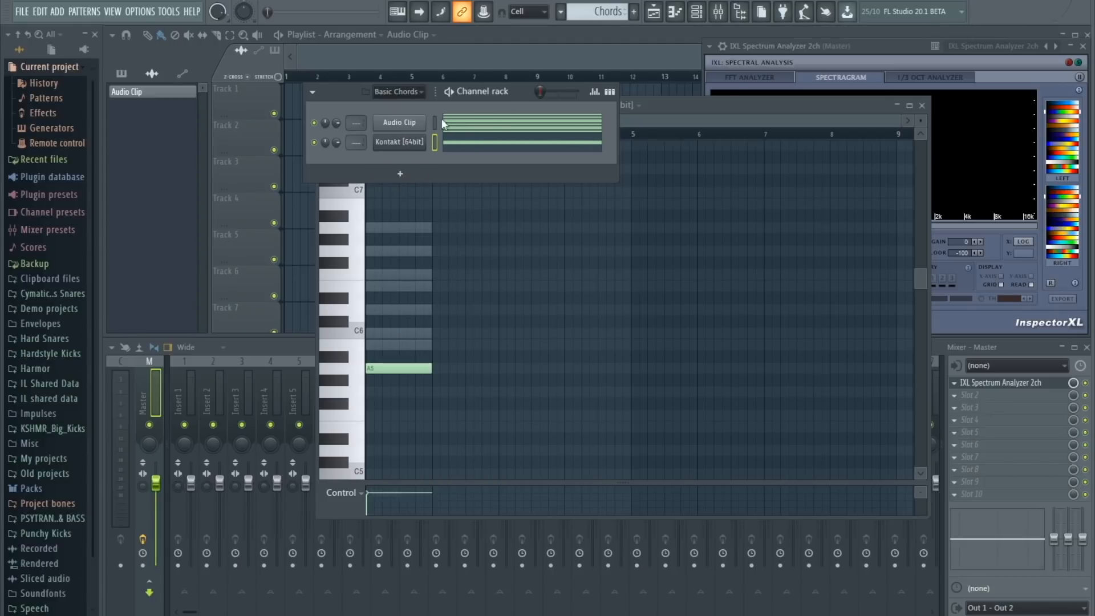
- Complete the A minor chord in bar 1 with C6 and E6 notes, and play it
click(374, 337)
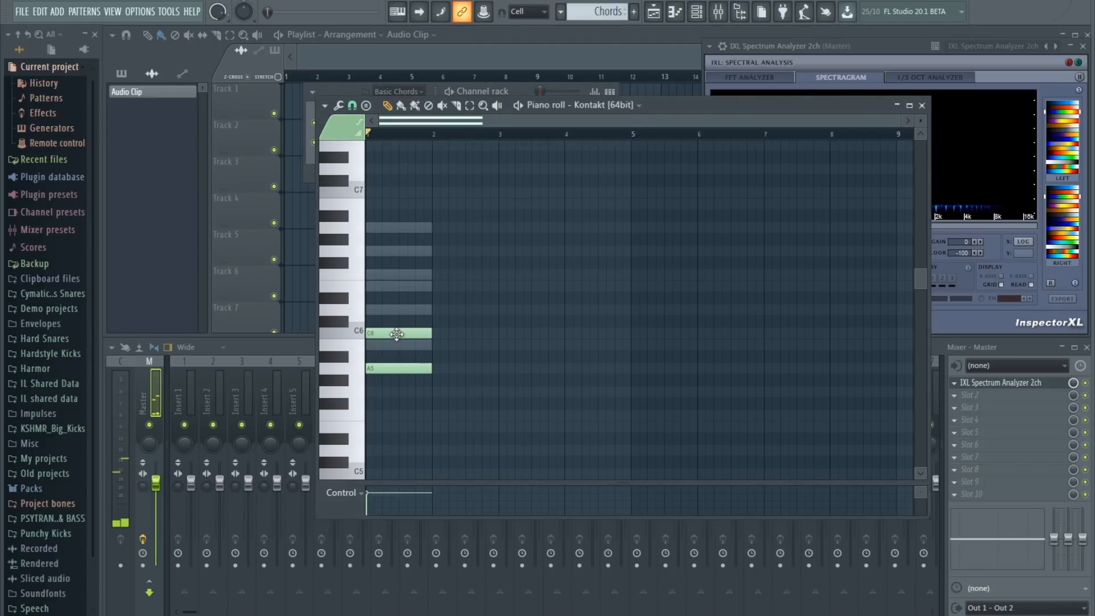
click(371, 289)
key(space)
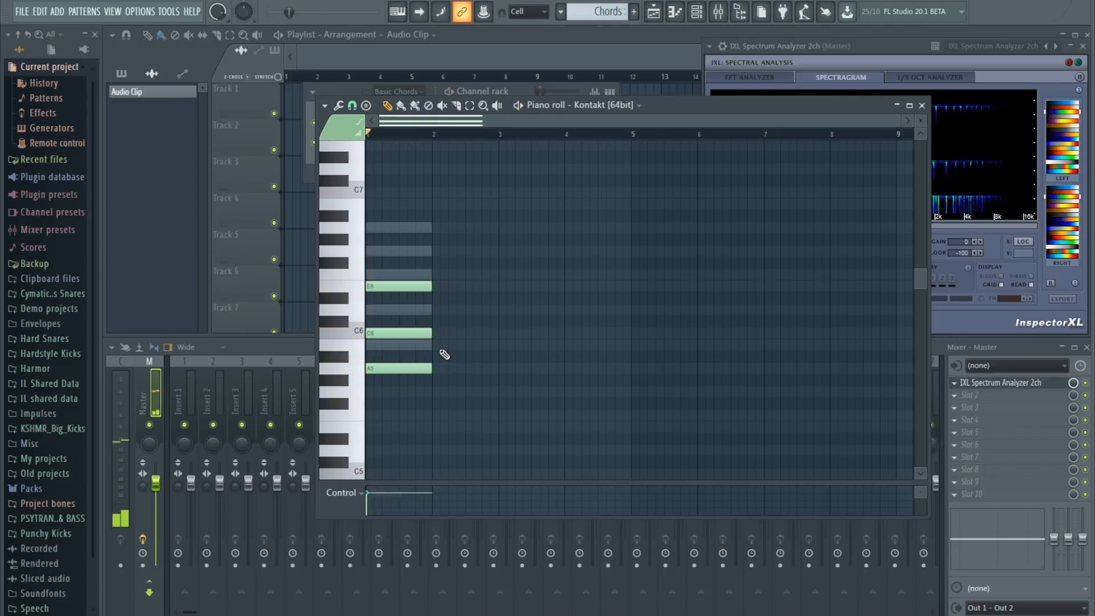
- Add a one-bar G major chord in bar 2 using G5, B5 and D6, and audition the pattern
click(437, 392)
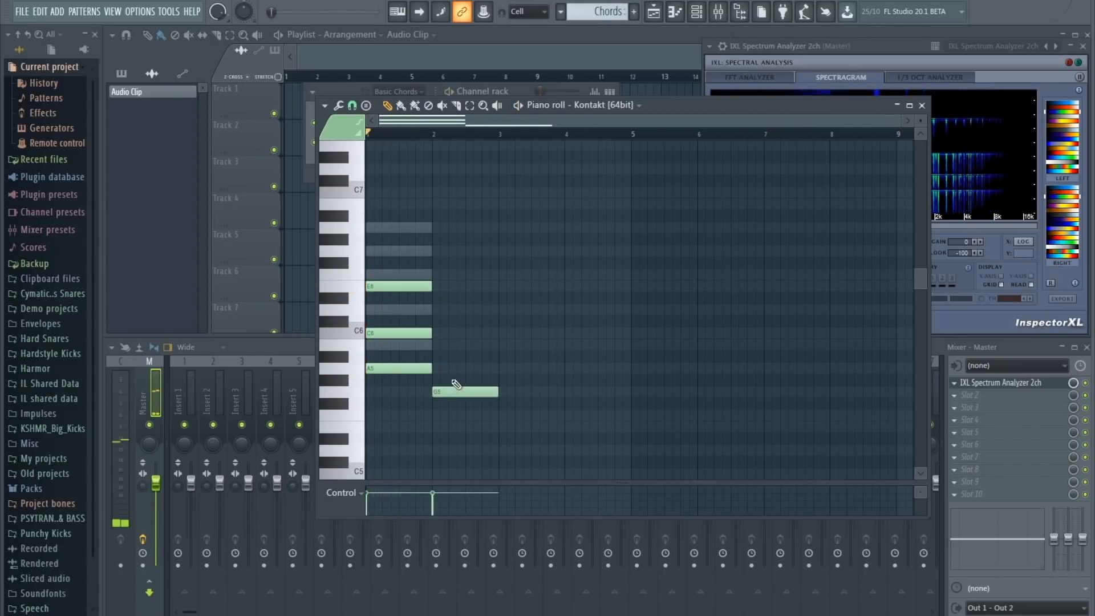
click(438, 344)
click(438, 310)
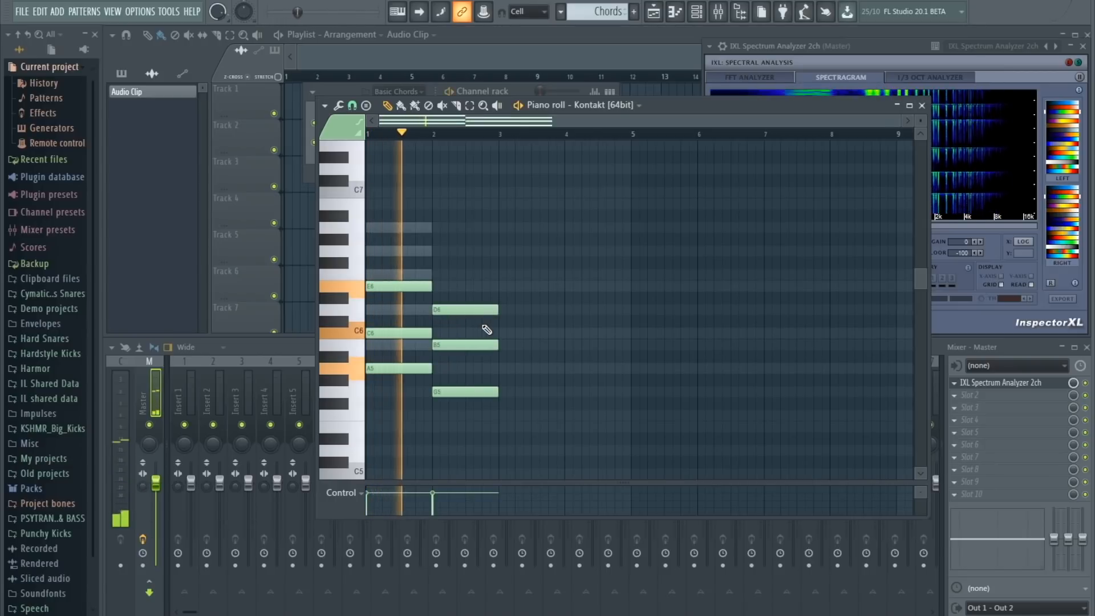
key(space)
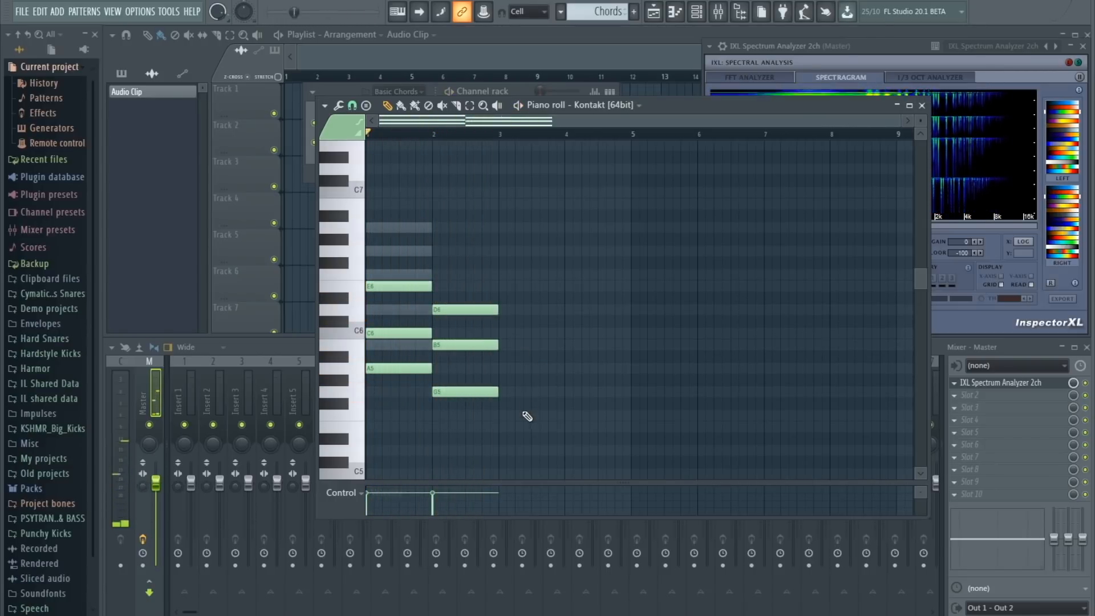
- Add a one-bar F major chord in bar 3 using F5, A5 and C6, and play the progression
click(504, 416)
click(503, 368)
click(503, 333)
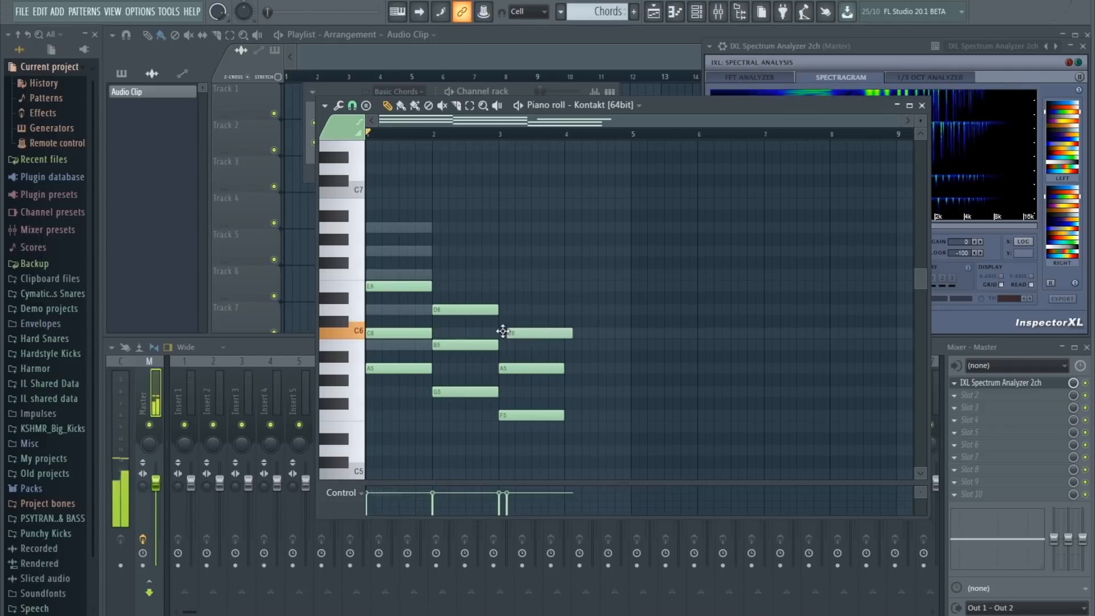
key(space)
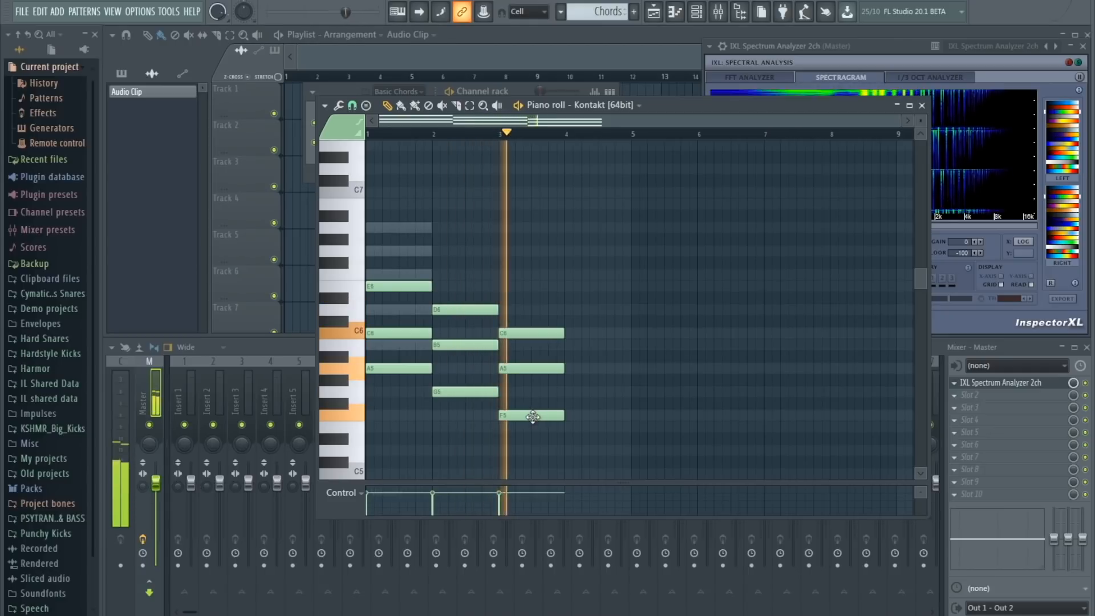
- Add a one-bar G major chord in bar 4 using G5, B5 and D6, and stop the playback
click(577, 392)
click(569, 357)
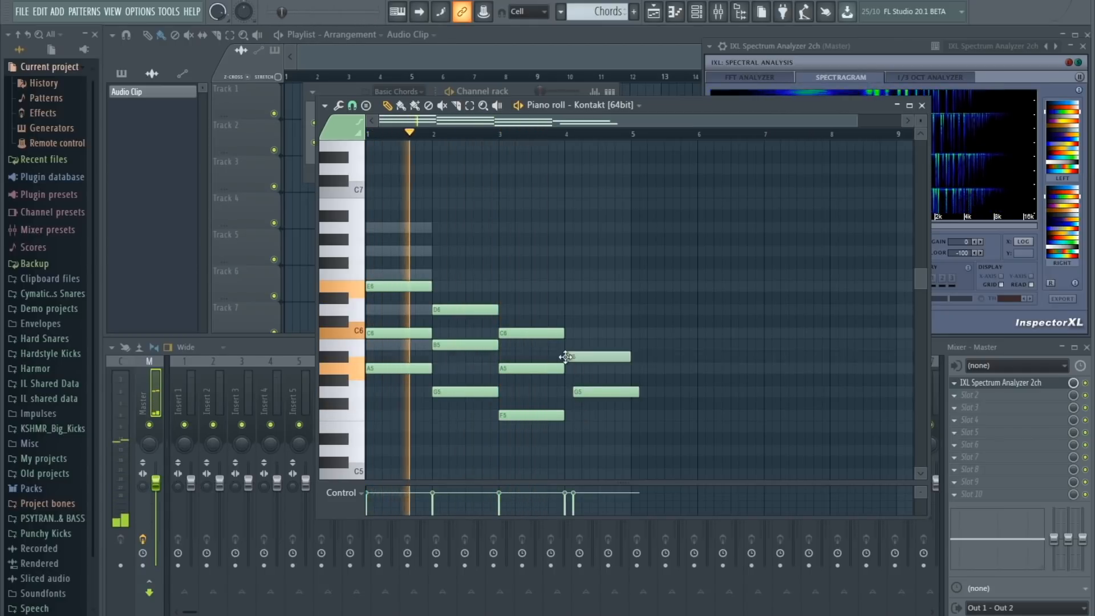
drag(570, 359, 569, 346)
drag(598, 392, 591, 392)
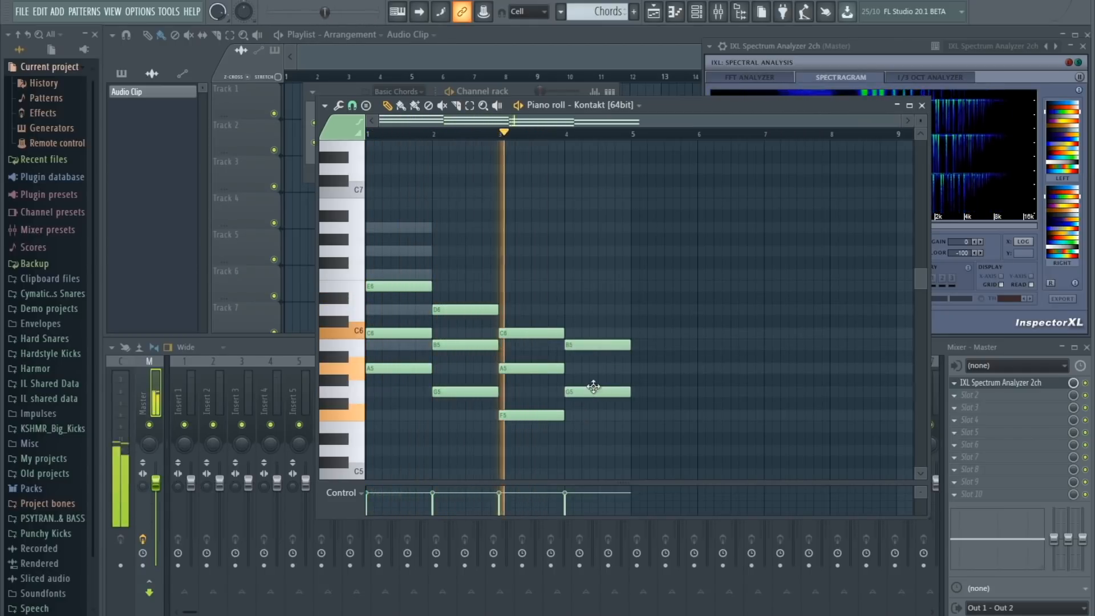
click(567, 310)
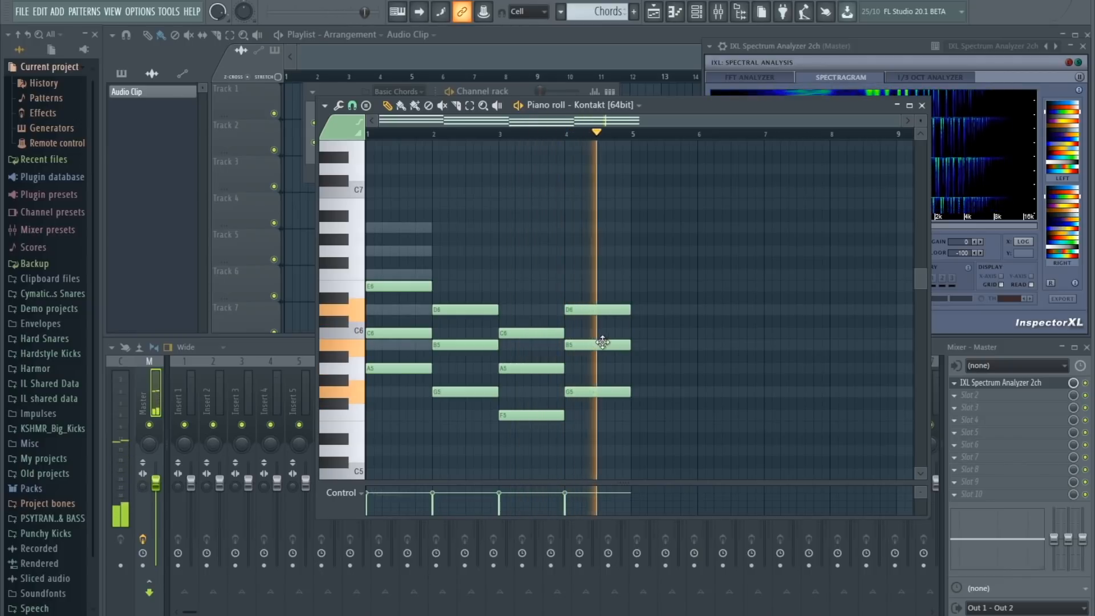
key(space)
- Duplicate the whole four-bar chord progression into bars 5 to 8
drag(705, 443, 215, 192)
mouse_move(394, 285)
shift+mouse_down()
mouse_move(702, 300)
mouse_move(687, 265)
mouse_move(686, 275)
shift+mouse_up()
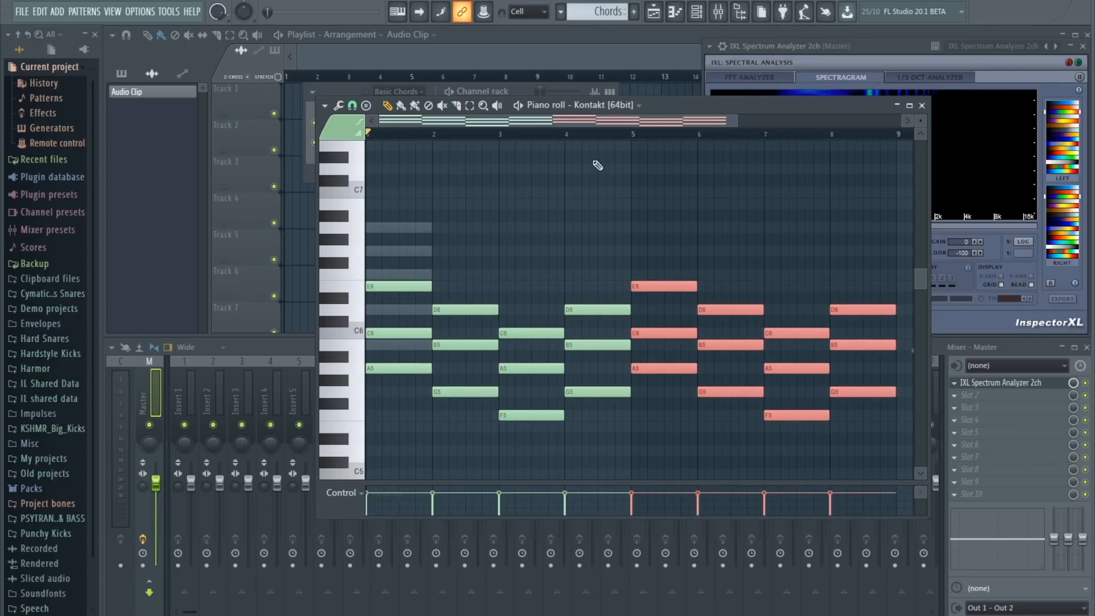
drag(551, 121, 588, 118)
drag(417, 118, 378, 118)
click(656, 231)
- Raise the F5 note of the bar 7 chord by one octave to F6, and play the progression
click(728, 418)
key(shift+Up)
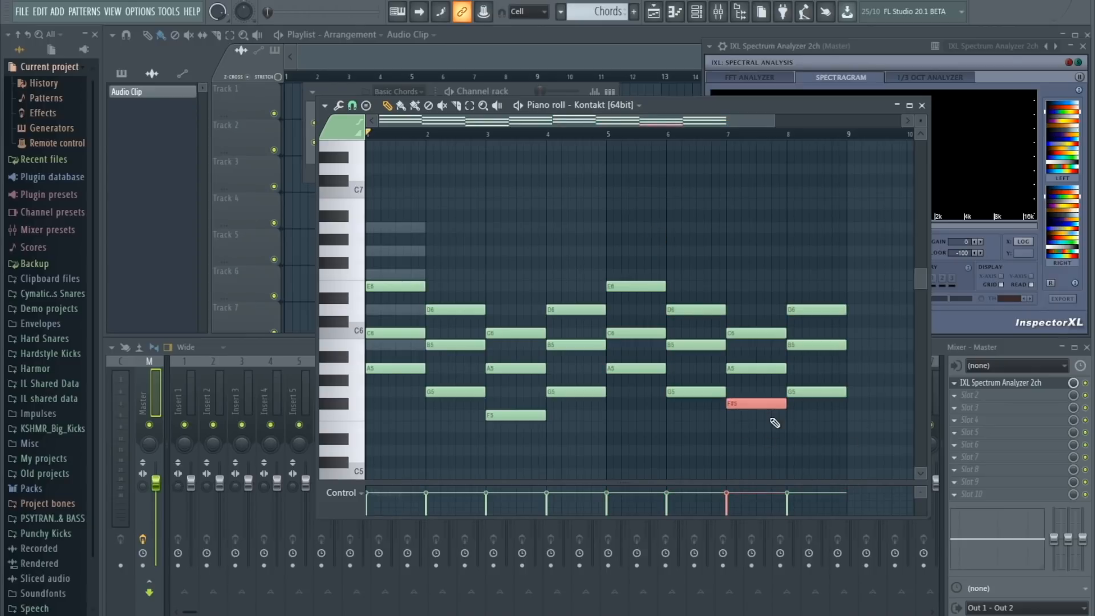
key(shift+Down)
key(ctrl+Up)
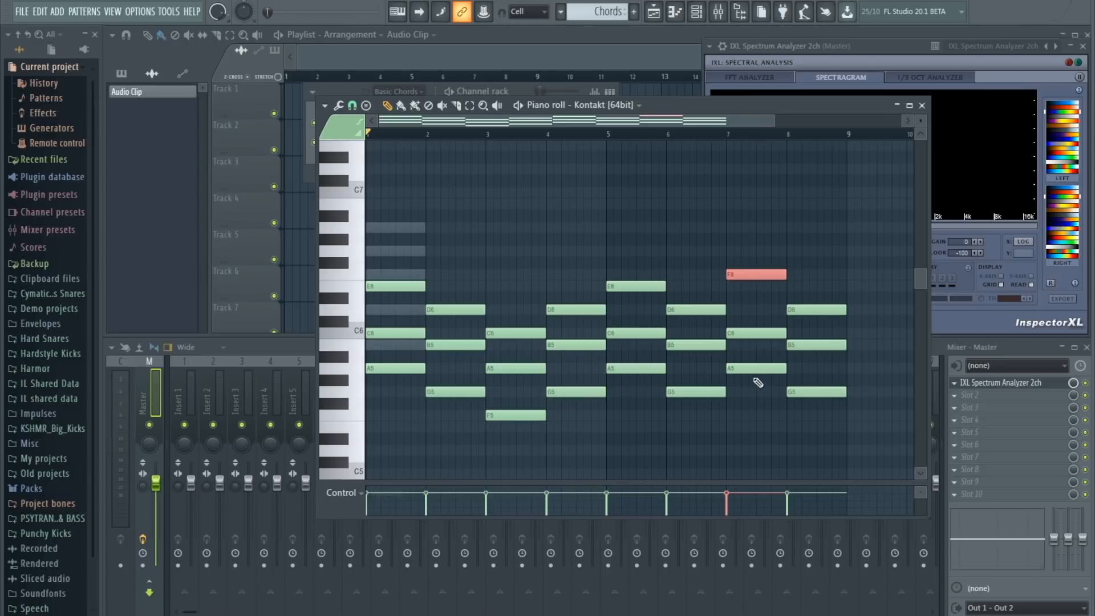
key(space)
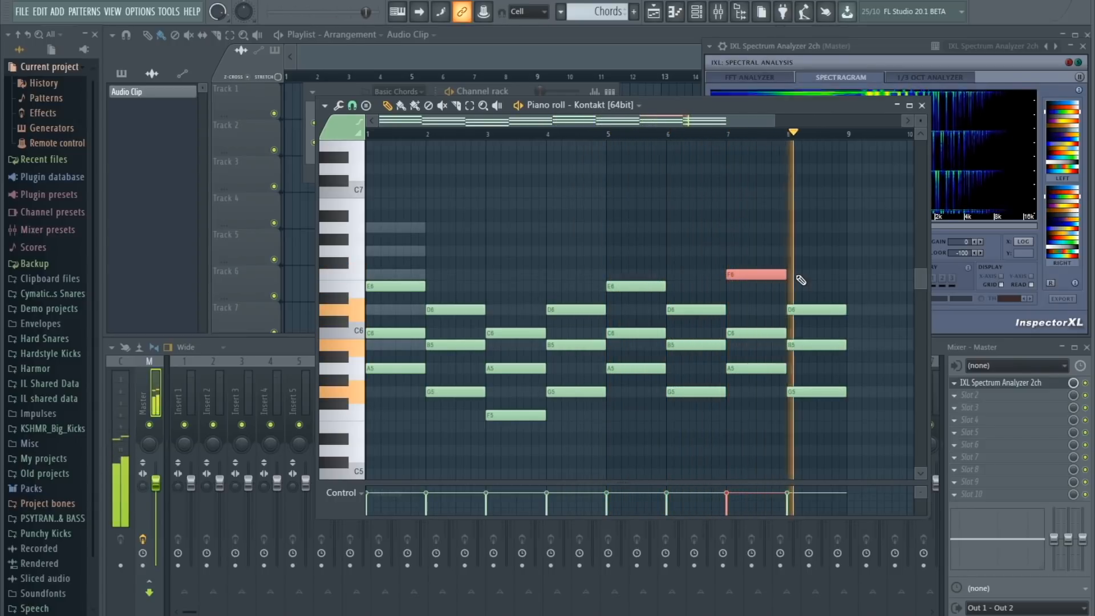
key(space)
key(ctrl+d)
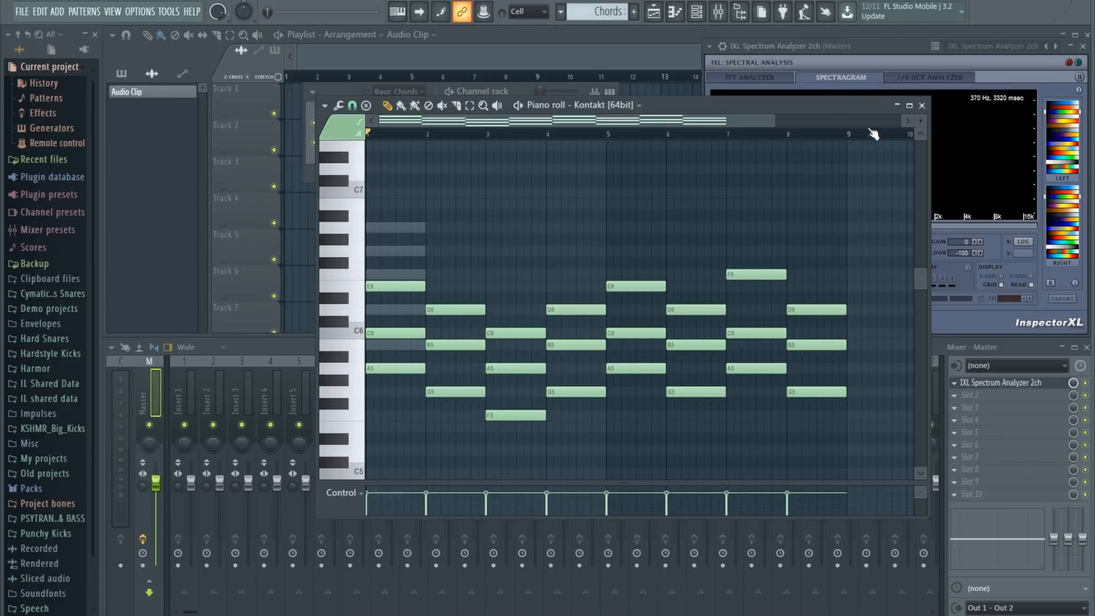
- Play the progression on the Kontakt 5 piano in Pattern 1 and examine its chords in the piano roll
drag(855, 105, 941, 153)
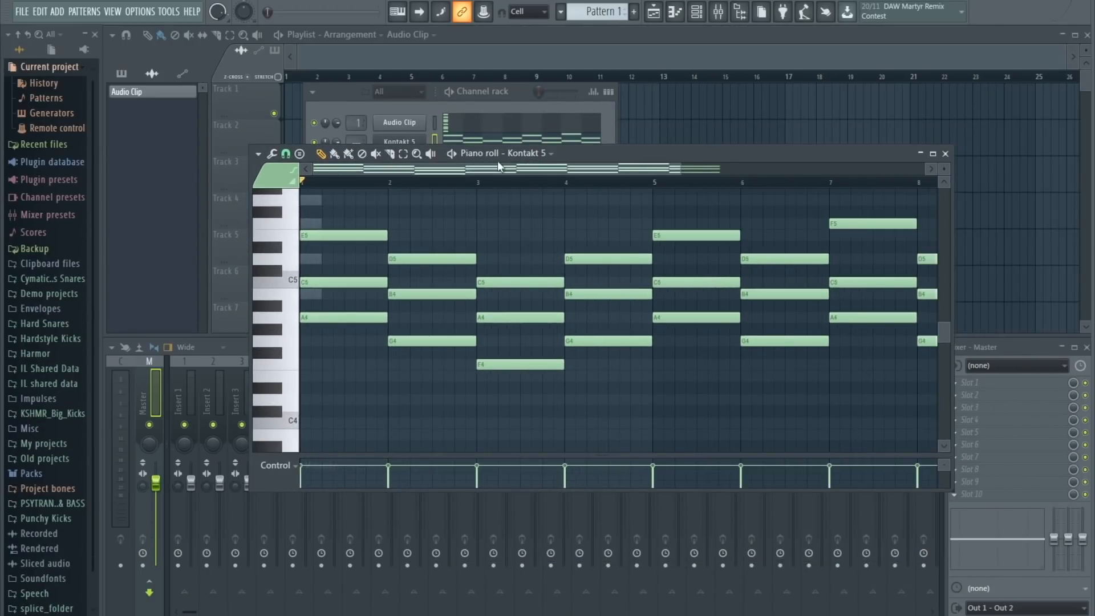
drag(633, 169, 447, 169)
key(space)
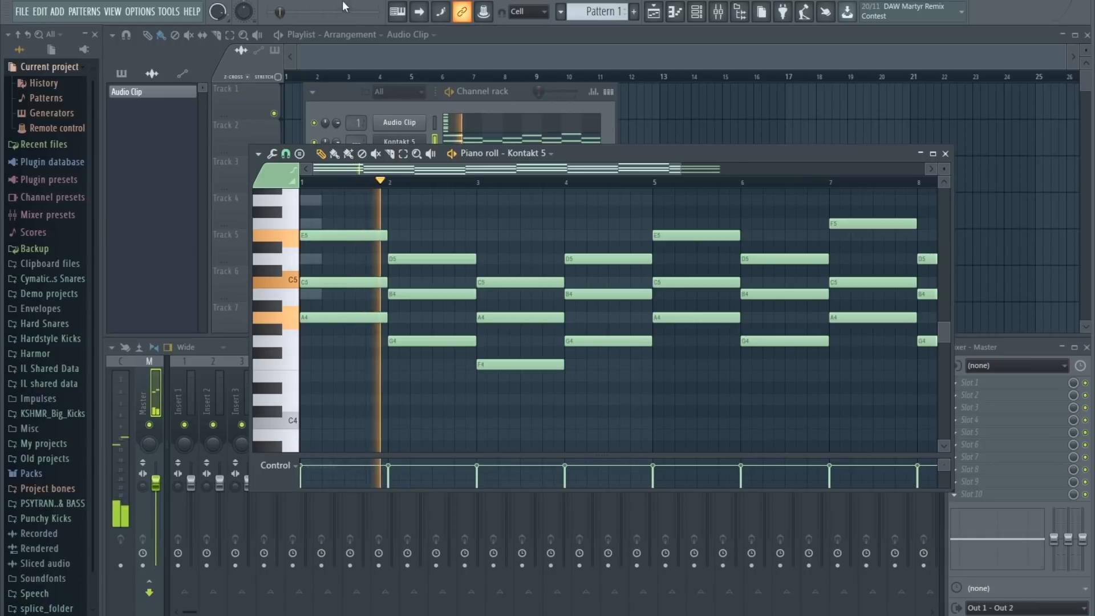
key(space)
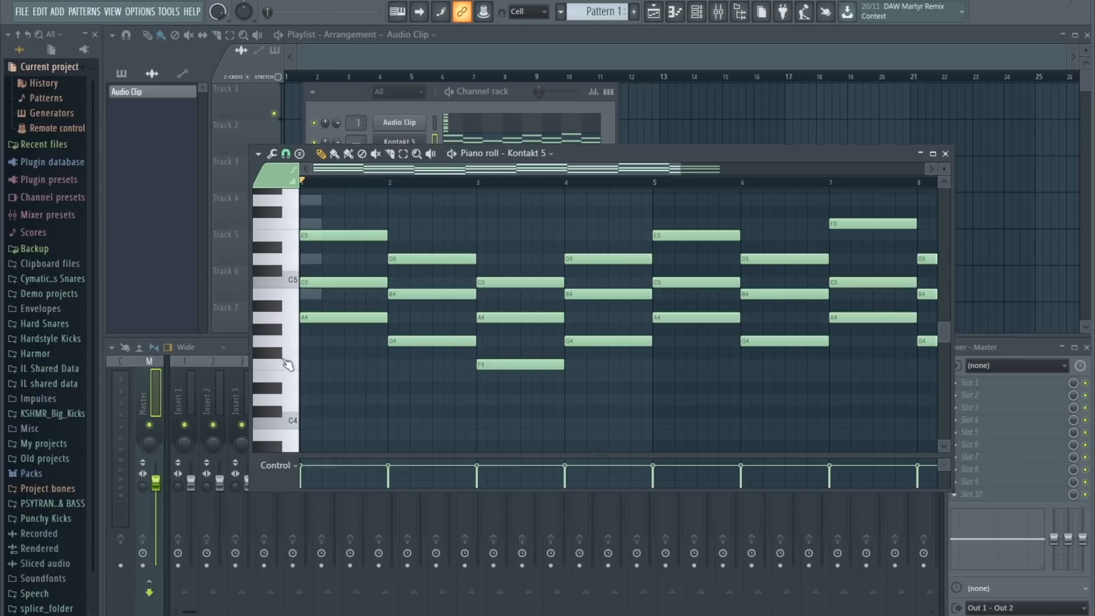
drag(677, 170, 616, 168)
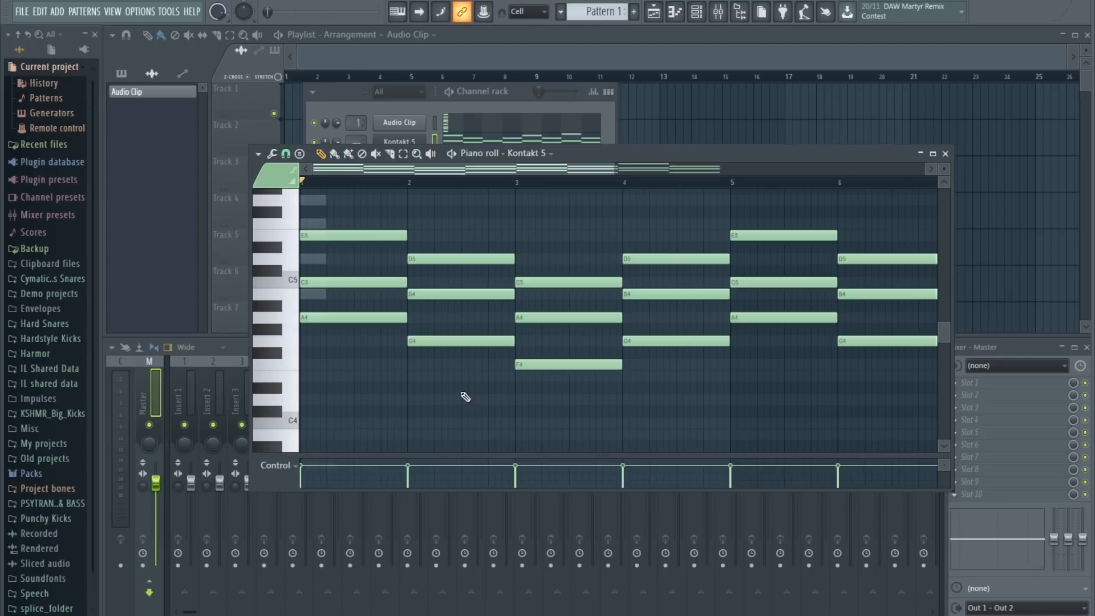
mouse_move(611, 173)
mouse_down()
mouse_move(875, 176)
mouse_move(619, 174)
mouse_up()
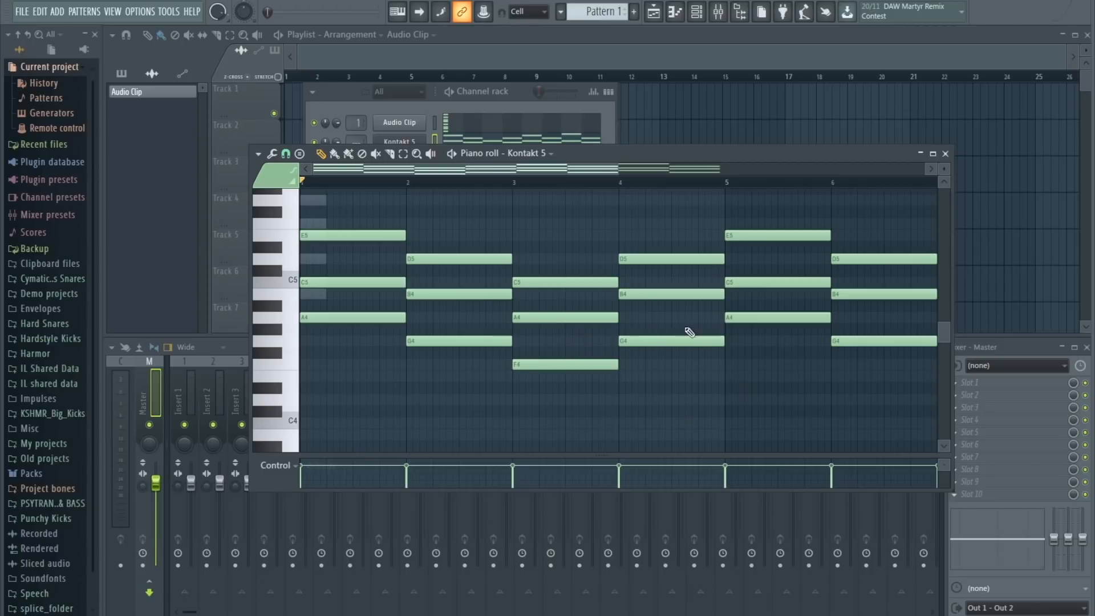
drag(616, 170, 653, 170)
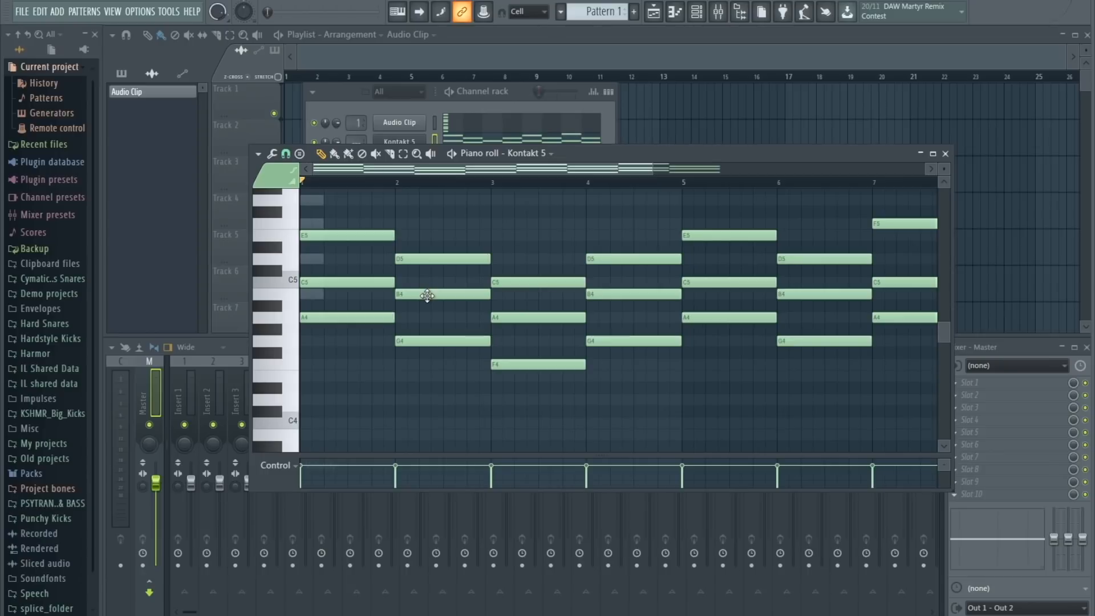
- Try lowering the E5 note of the bar 1 chord to D5, and audition the progression
drag(350, 240, 345, 259)
key(space)
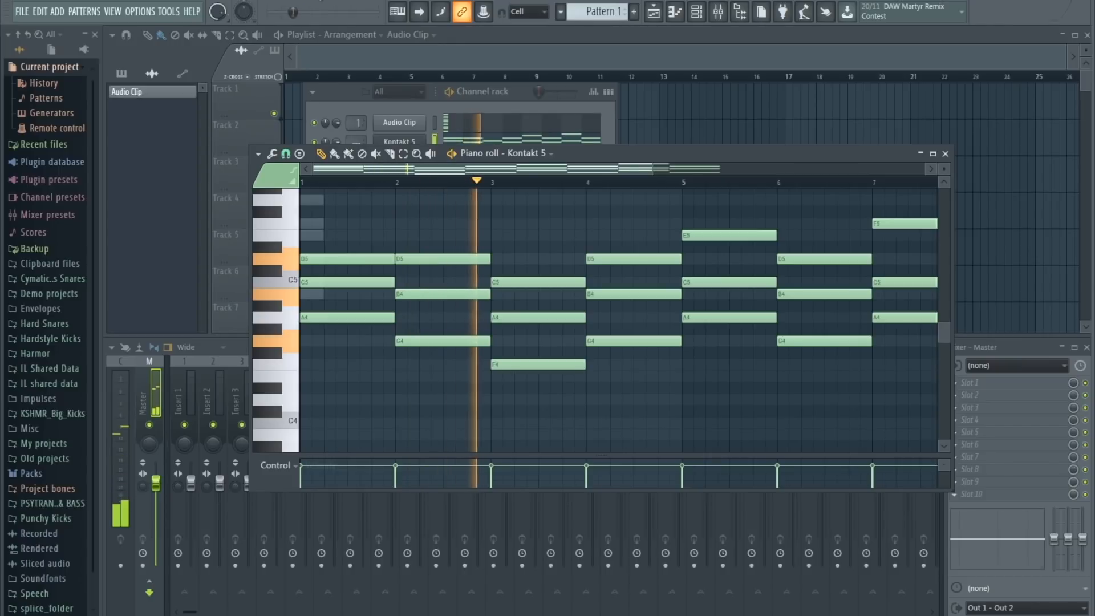
key(space)
mouse_move(363, 263)
mouse_down()
mouse_move(362, 244)
mouse_move(358, 263)
mouse_up()
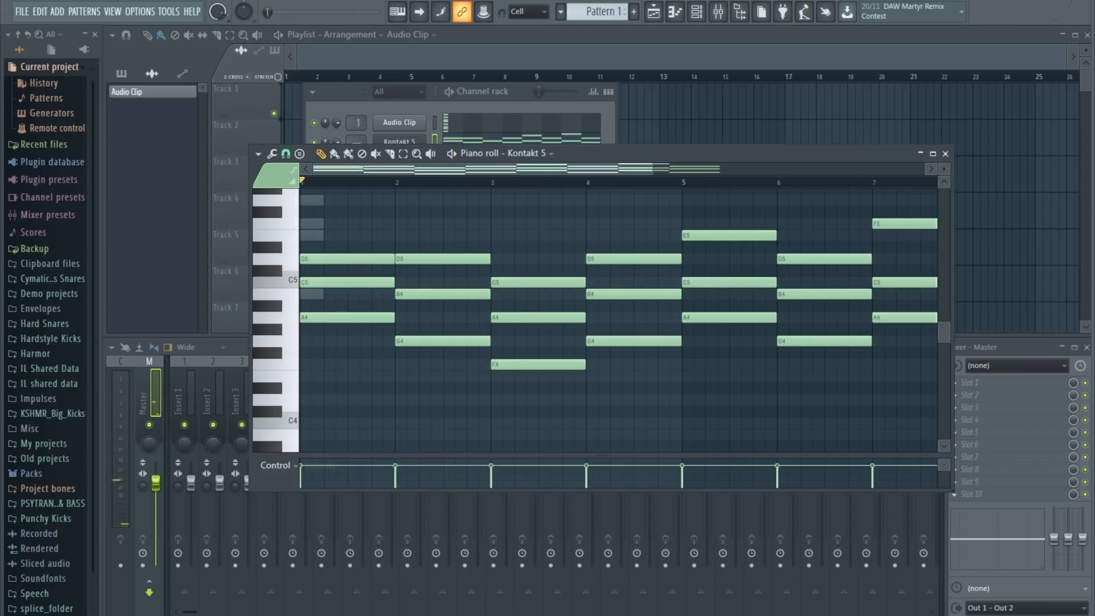
- Play the progression while trying the A4 note of the bar 3 chord lowered to G4
key(space)
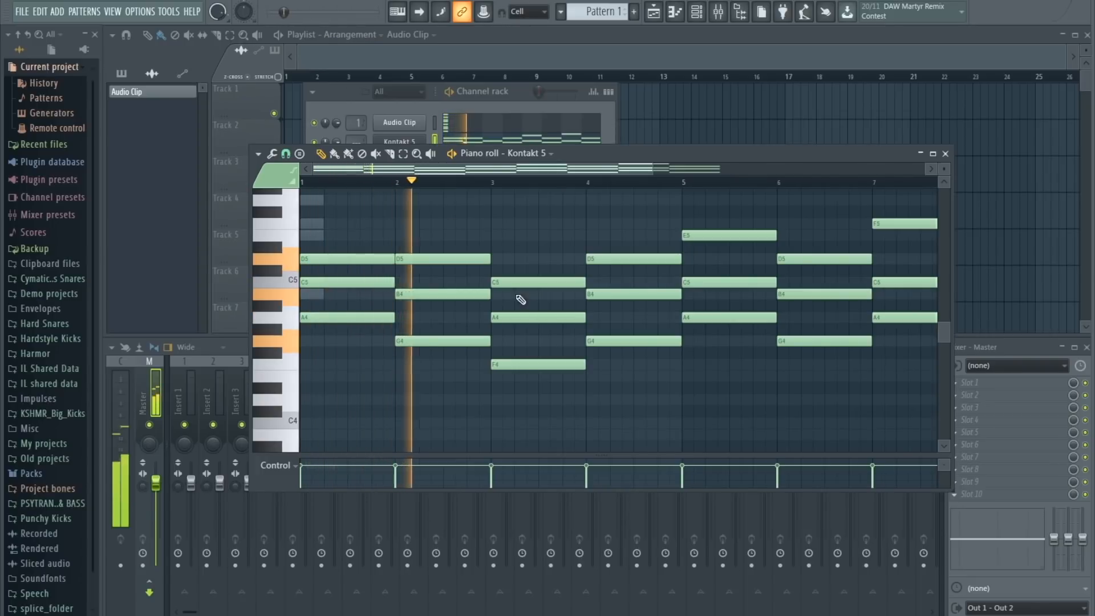
drag(521, 313, 522, 336)
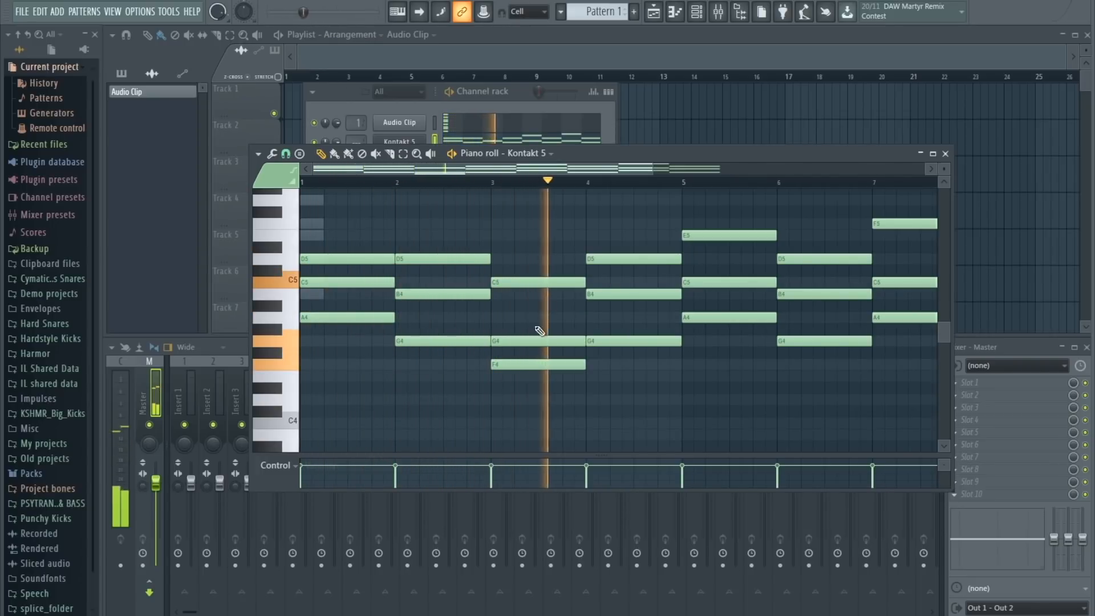
key(space)
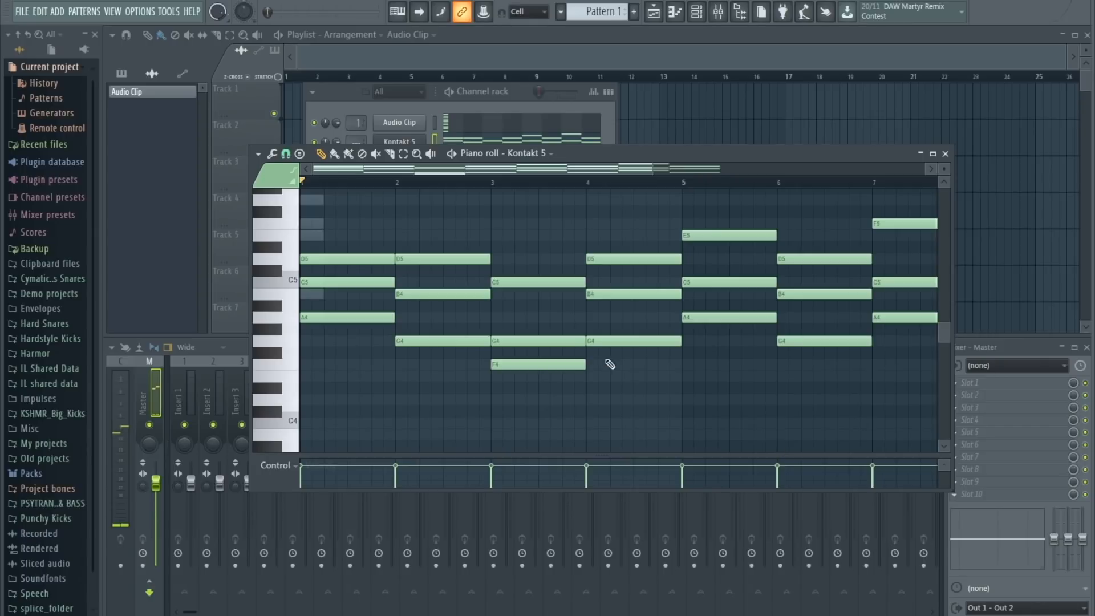
- Restore the bar 3 chord's middle note to A4, aligned with the bar start, and the bar 1 chord's top note to E5
drag(564, 341, 552, 317)
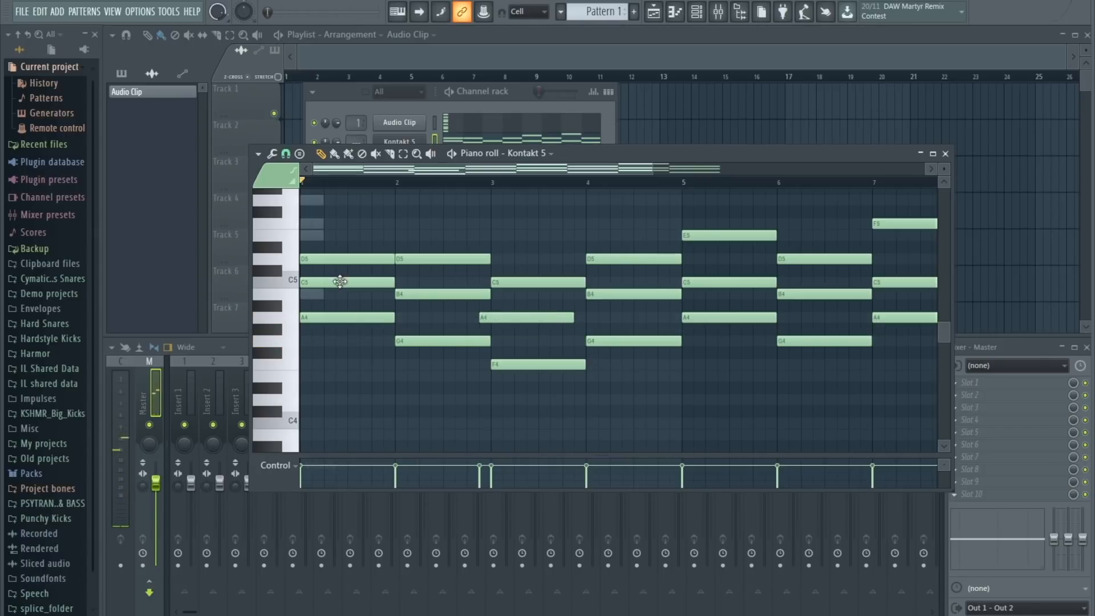
drag(532, 318, 544, 317)
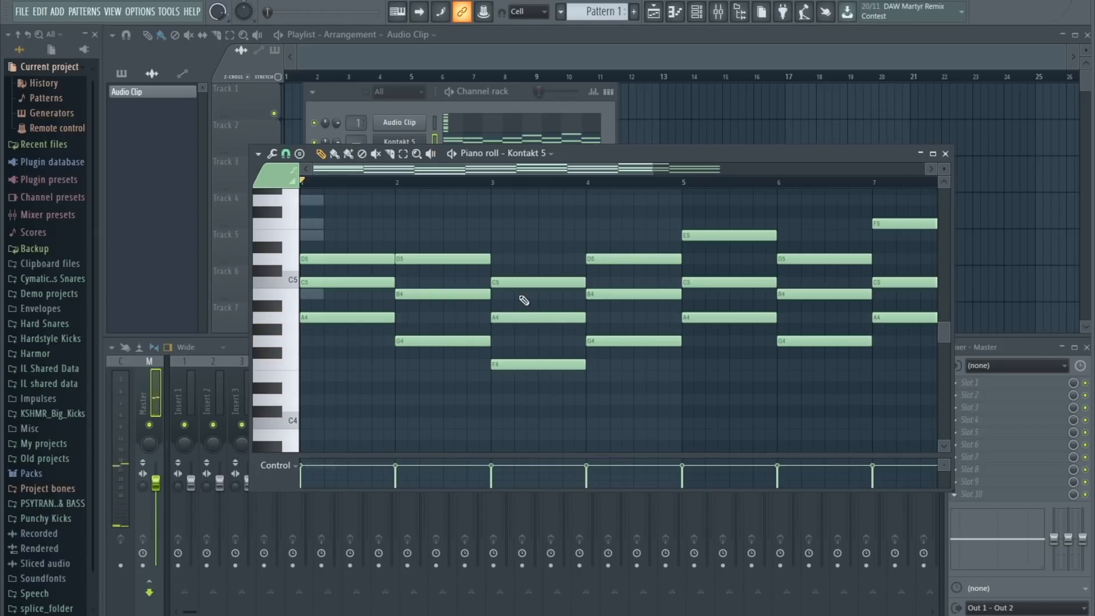
drag(335, 260, 337, 236)
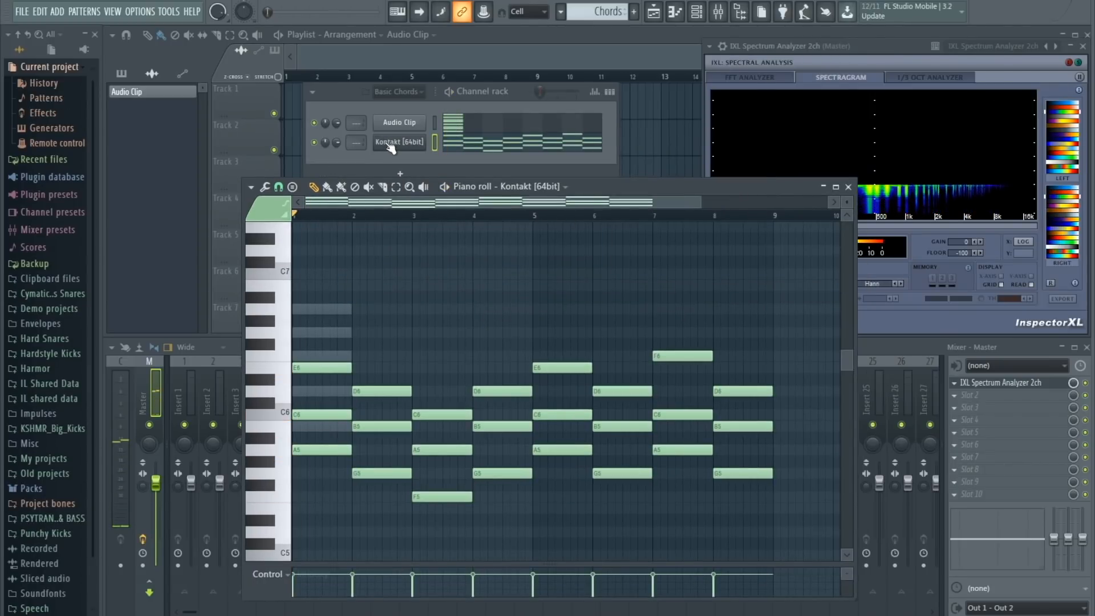
- Replace the Kontakt [64bit] channel's instrument with VPS Avenger [64bit]
right_click(388, 144)
mouse_move(457, 240)
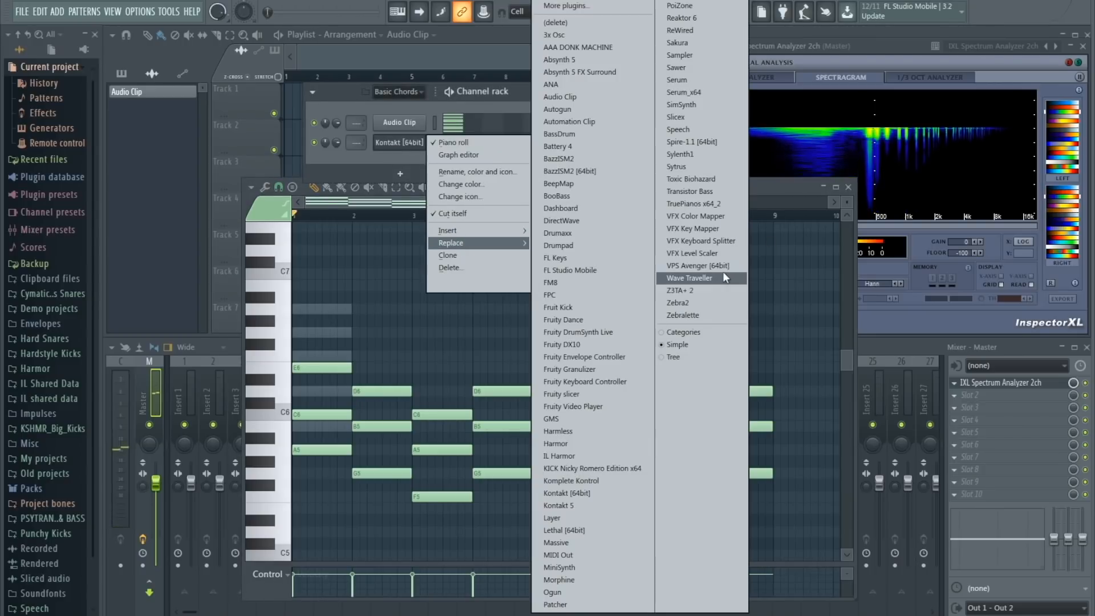
click(686, 265)
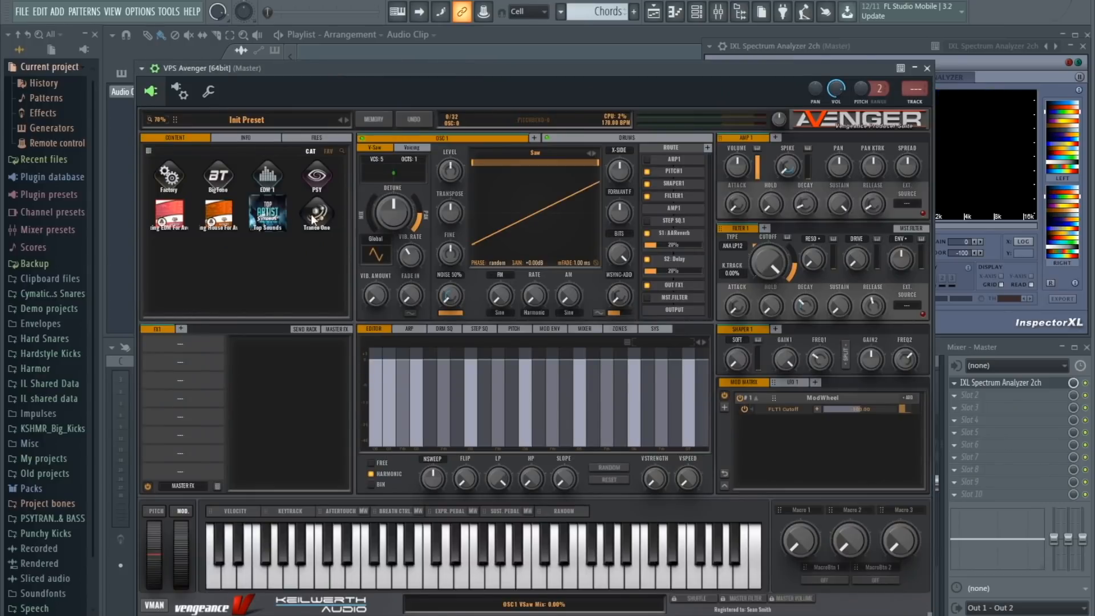
- Load the PD Analog Dream preset from the Pads category of Avenger's Trance One bank
click(312, 216)
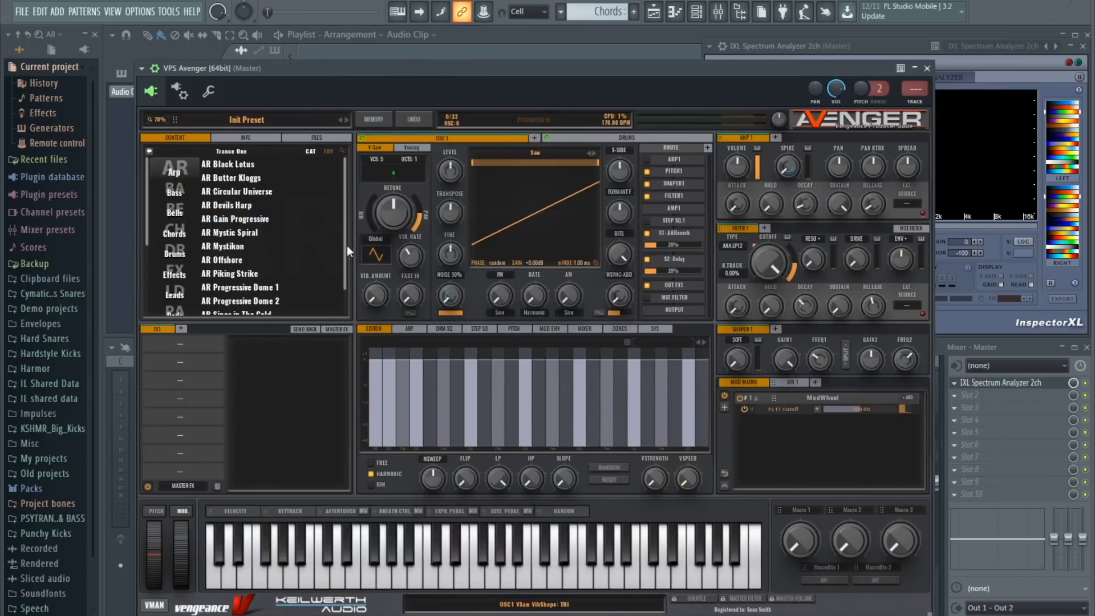
scroll(345, 278, down, 3)
scroll(172, 289, down, 3)
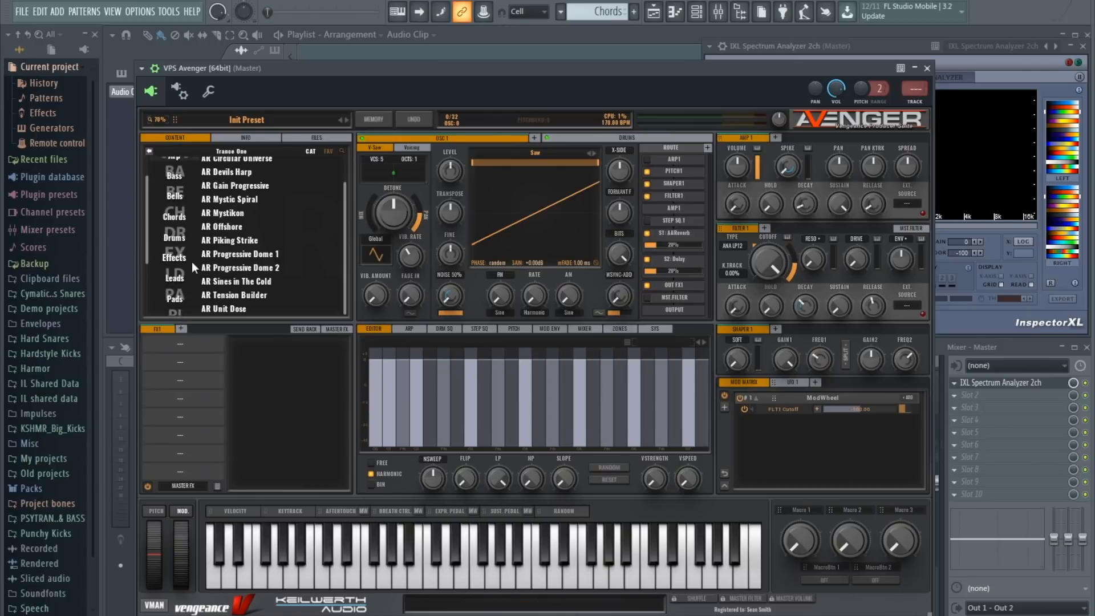
scroll(172, 288, down, 3)
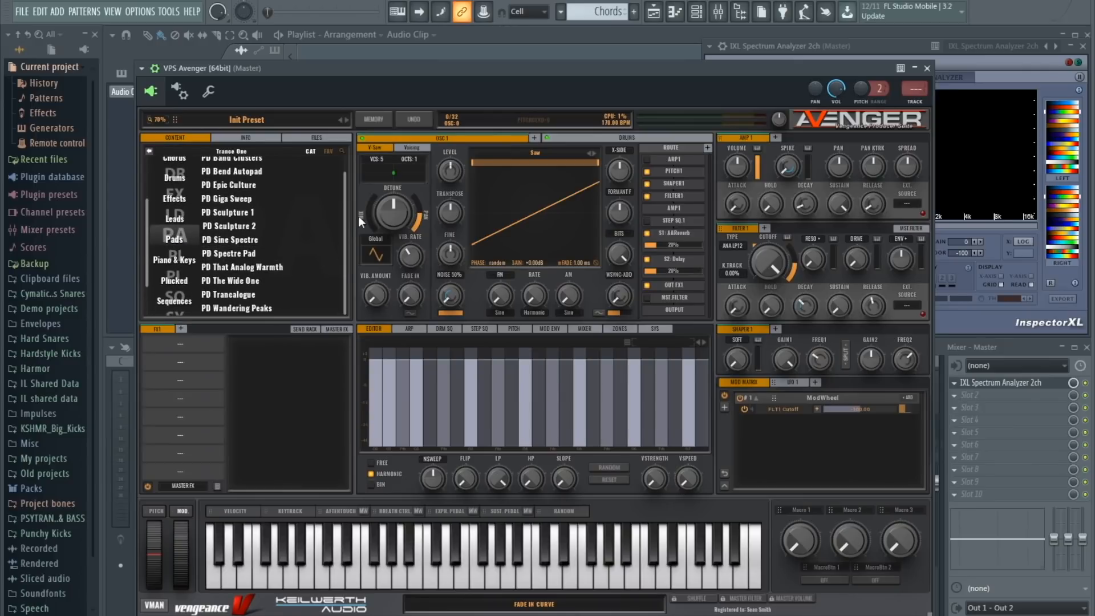
drag(344, 236, 367, 309)
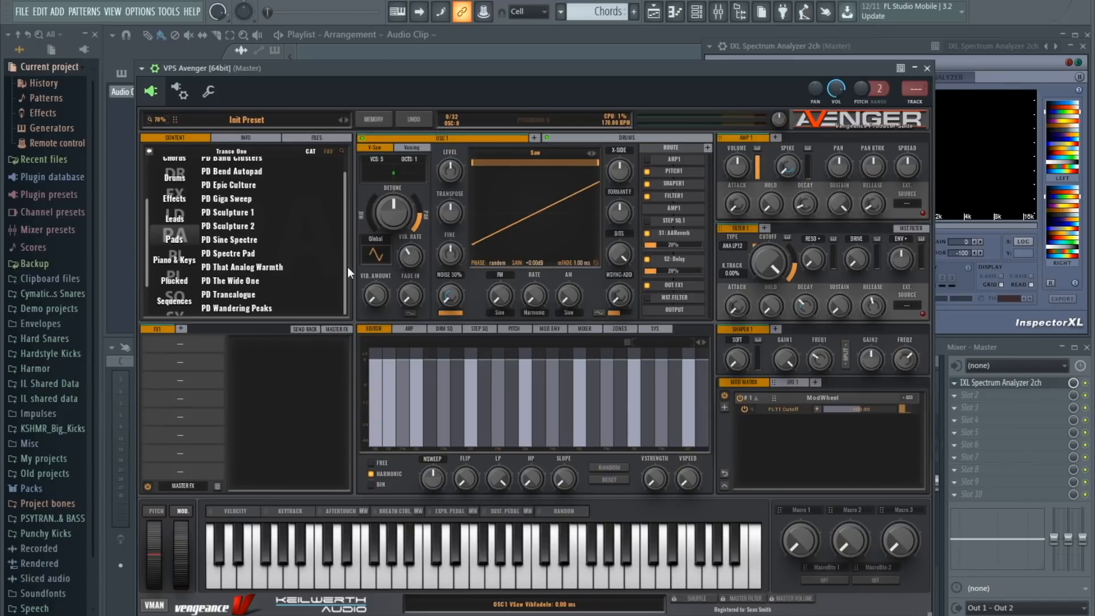
scroll(348, 266, up, 1)
click(308, 164)
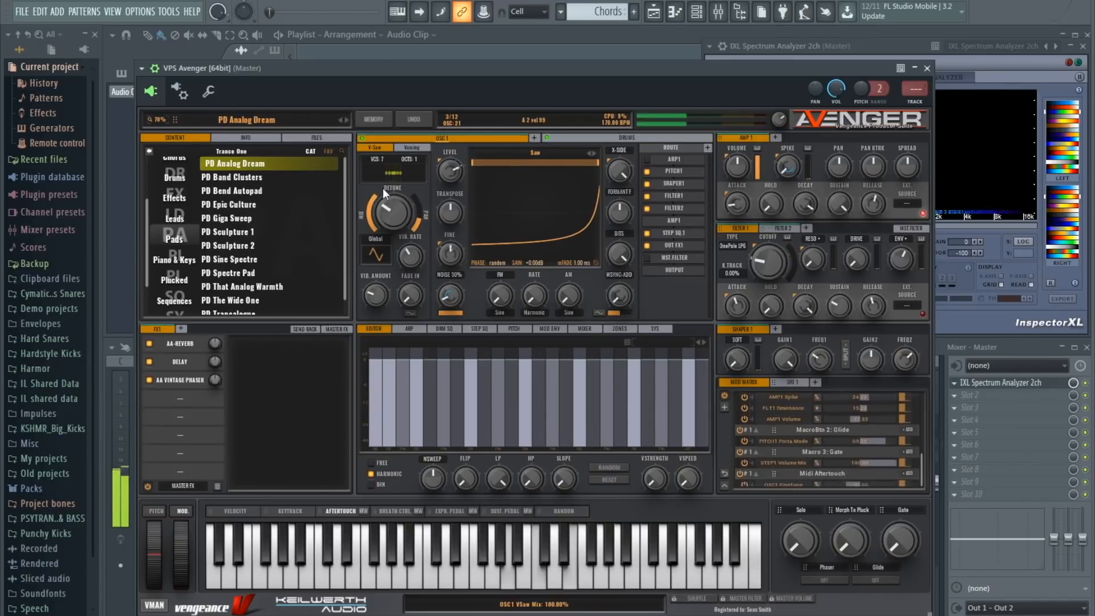
- Set Avenger's filter 1 cutoff to 120.94 Hz and close the plugin window
mouse_move(761, 263)
mouse_down()
mouse_move(761, 254)
mouse_move(758, 272)
mouse_up()
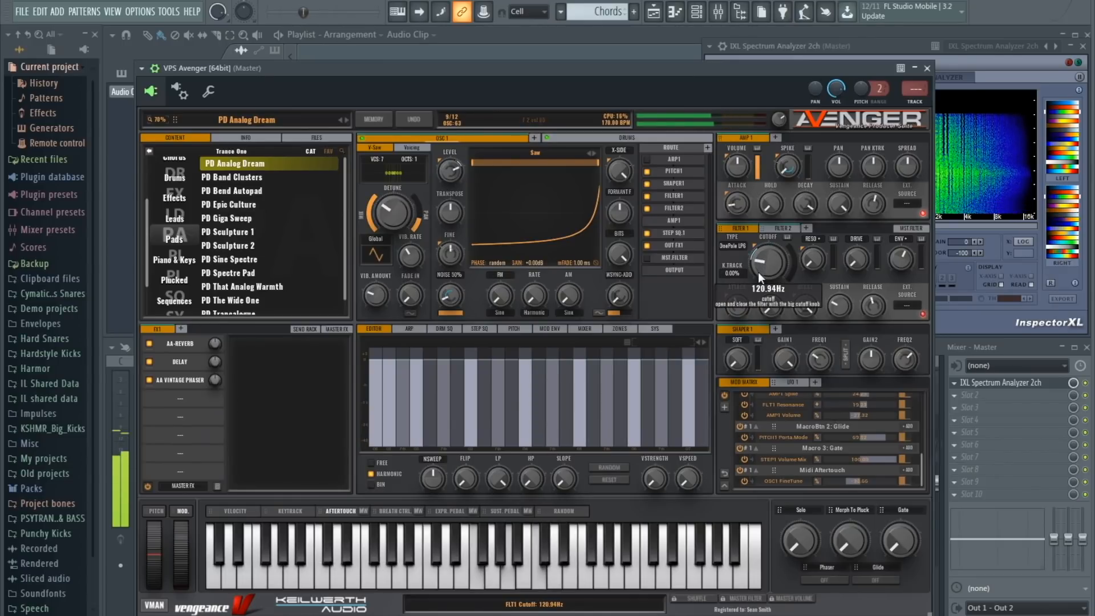
click(927, 68)
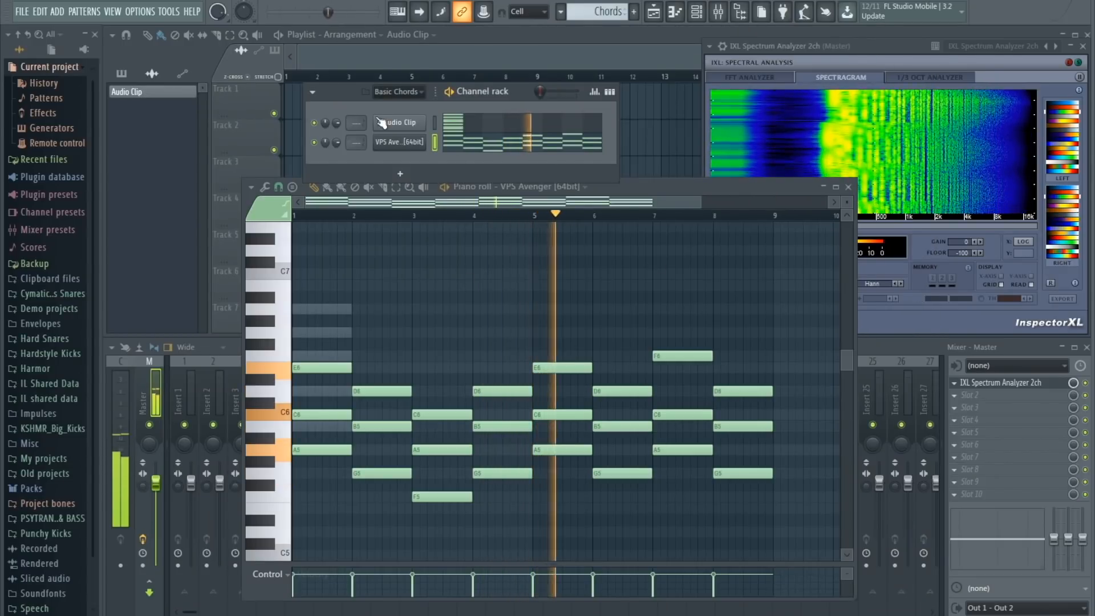
- Place the Chords pattern at the start of Track 1 in the playlist, close the piano roll and stop playback
click(293, 127)
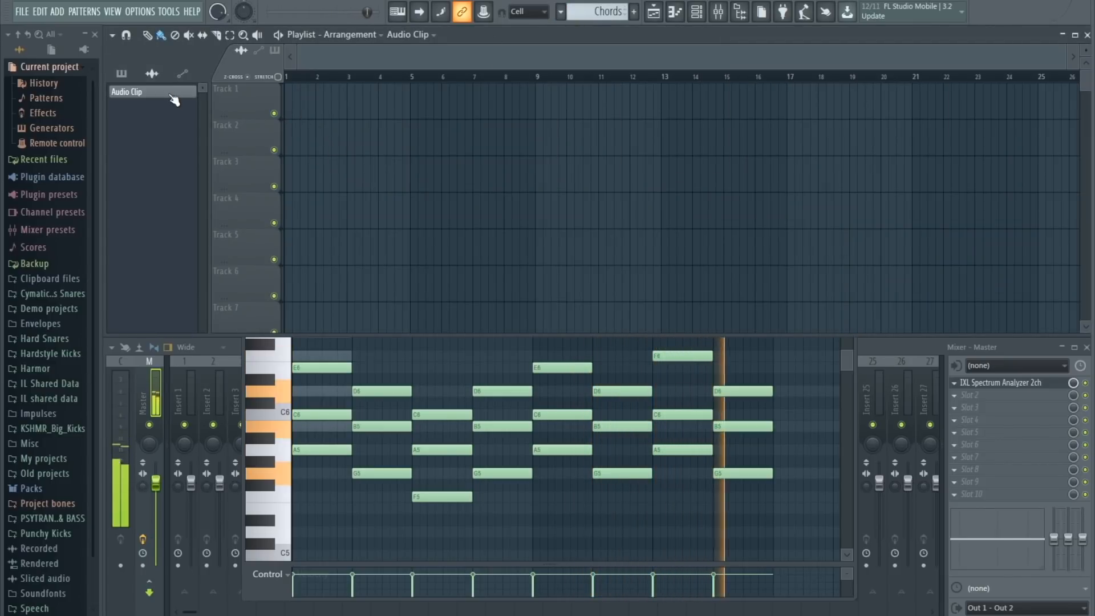
click(408, 34)
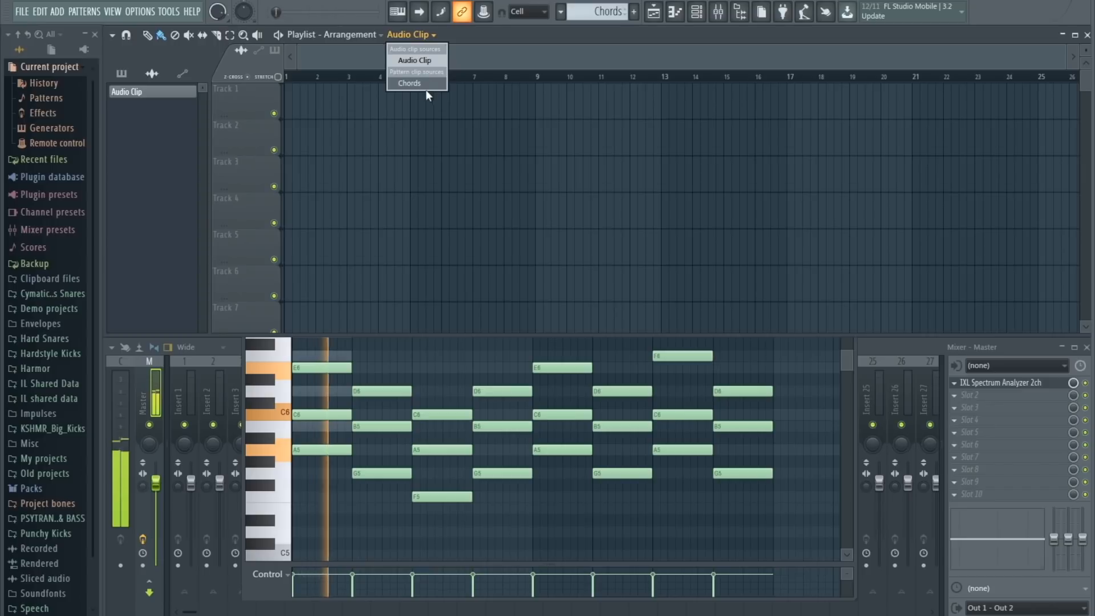
click(408, 83)
click(355, 108)
double_click(361, 104)
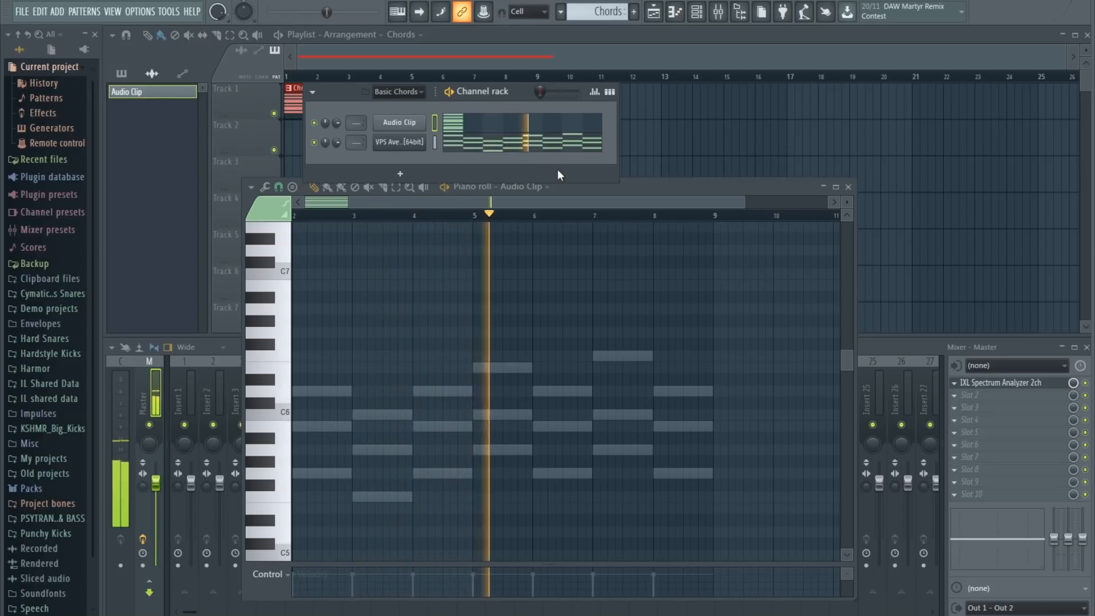
click(848, 187)
key(space)
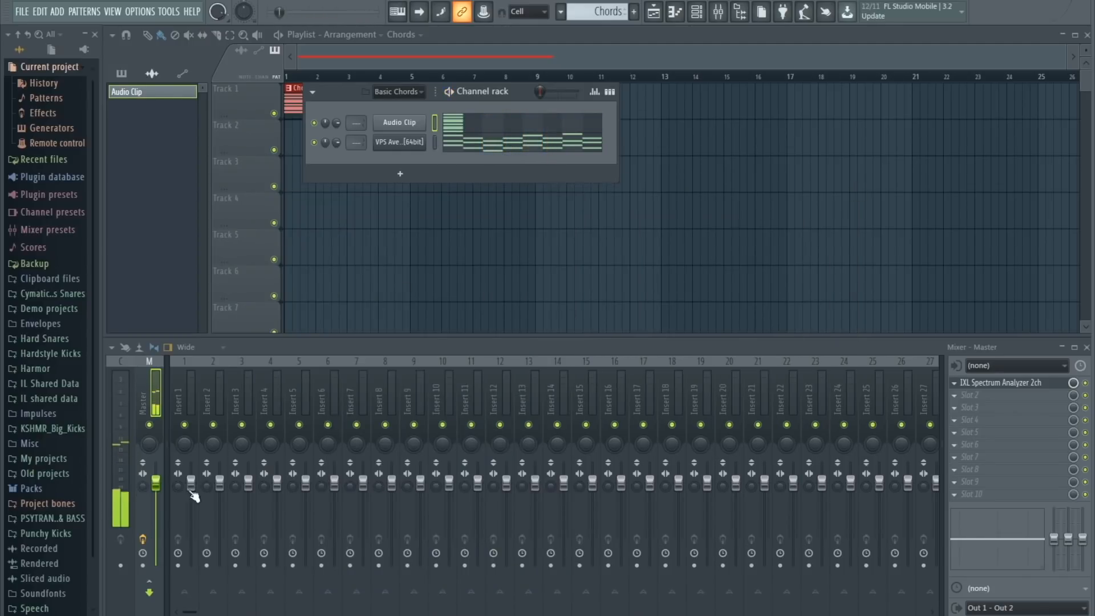
- Play the chords while viewing the spectrogram of the master track's IXL Spectrum Analyzer
key(space)
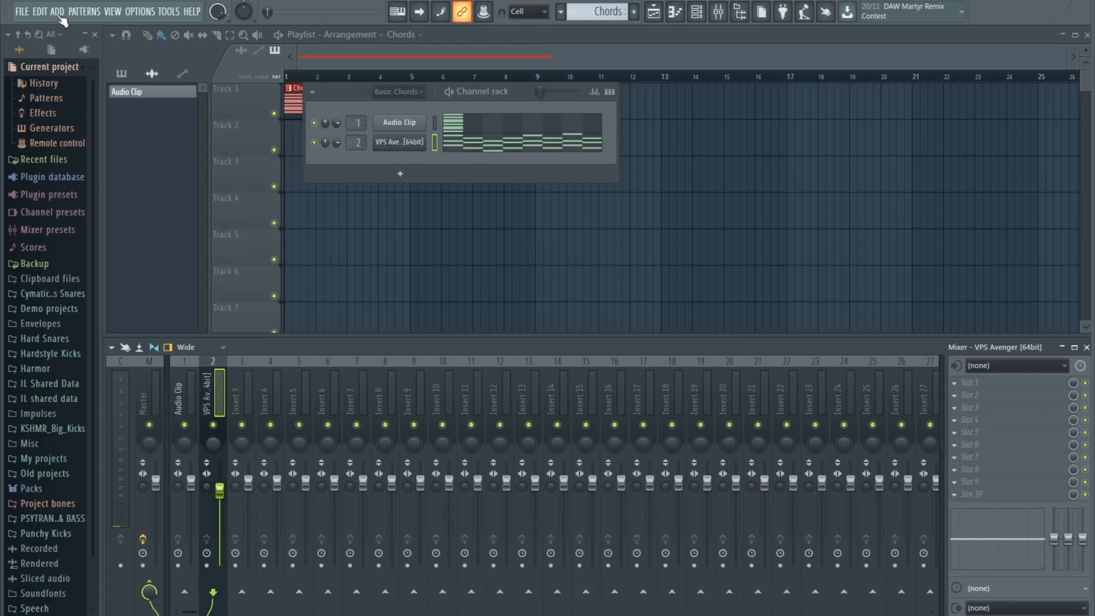
key(space)
click(138, 402)
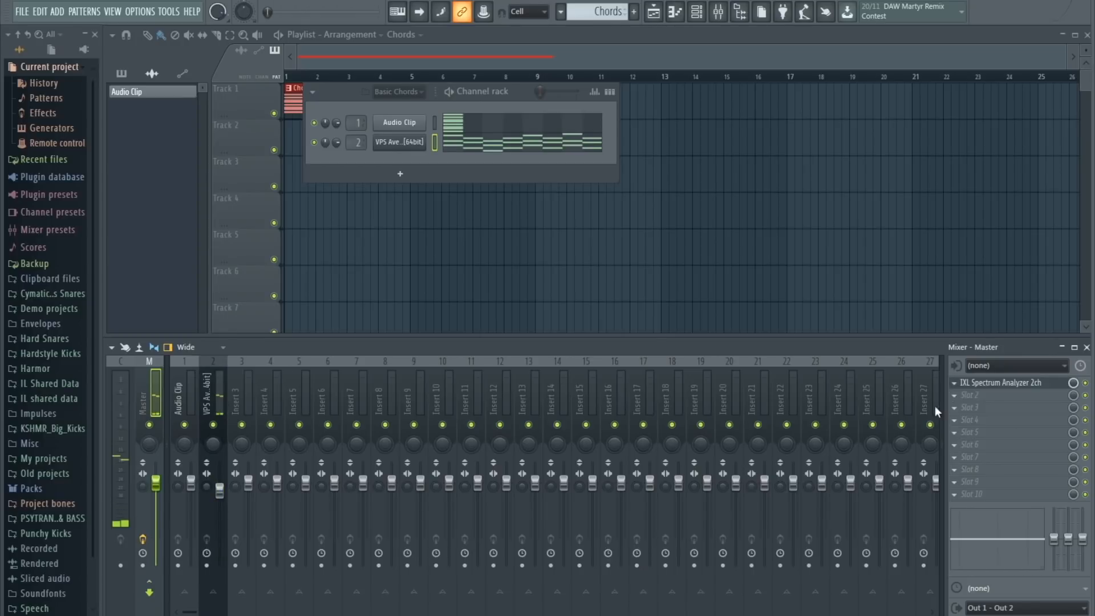
click(975, 383)
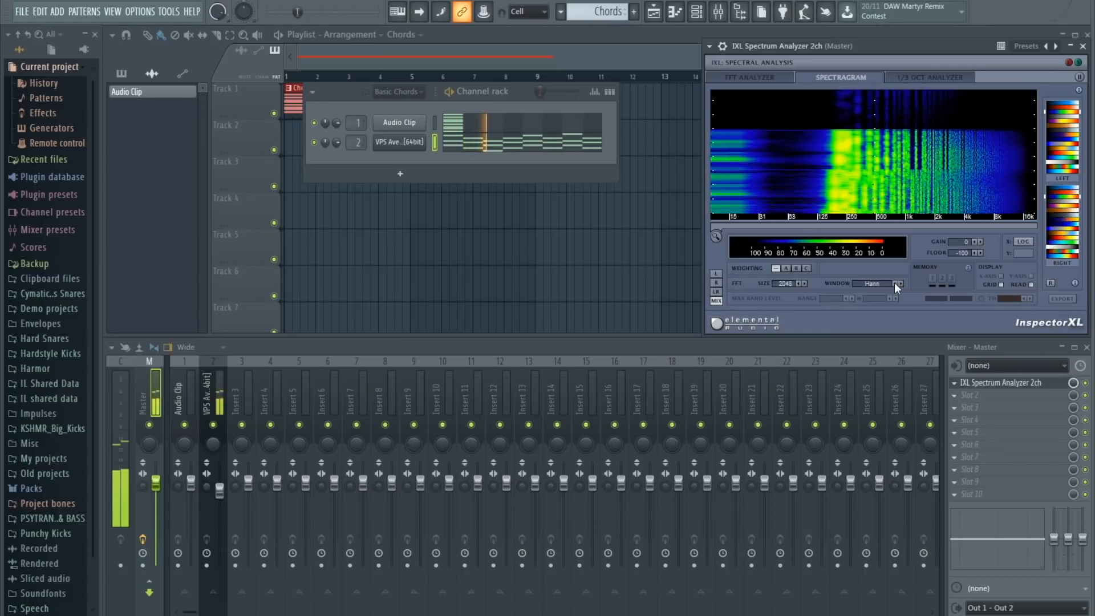
key(space)
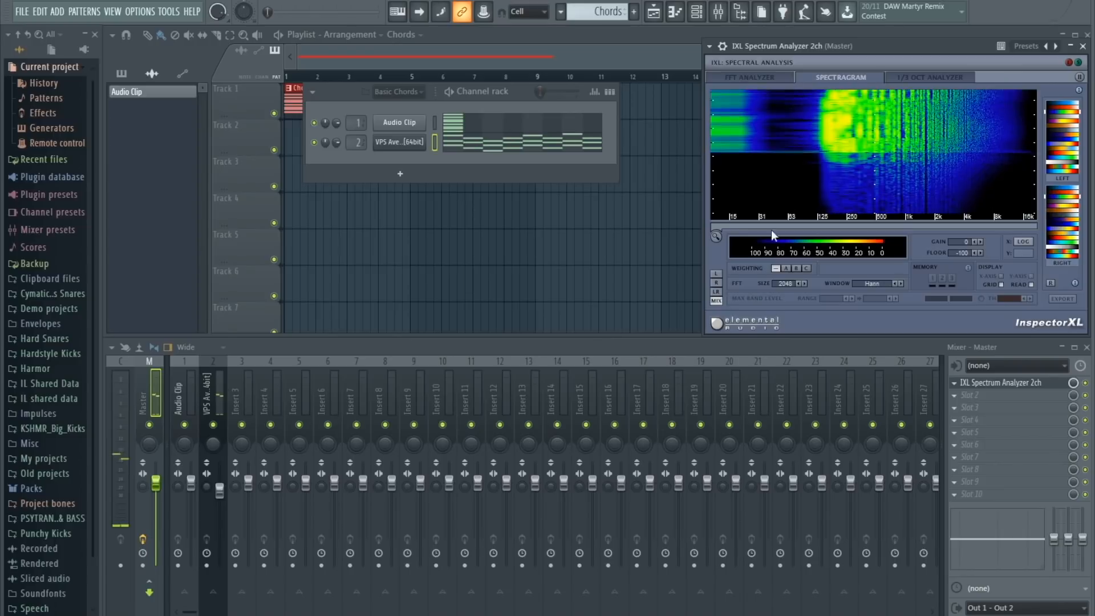
key(space)
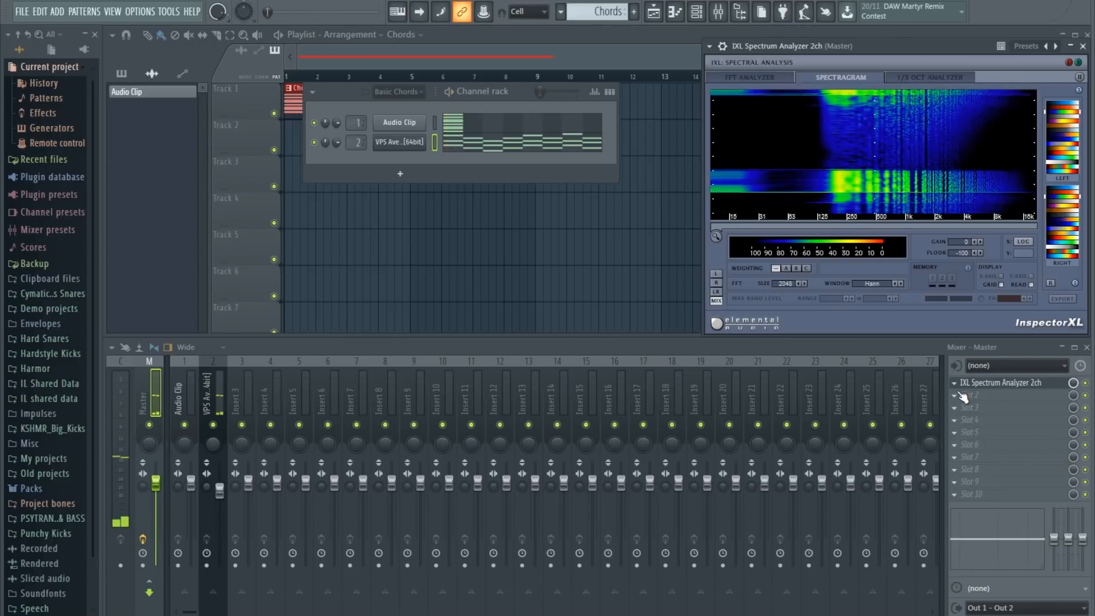
- Load FabFilter Pro-Q 2 [64bit] into the first effect slot of the VPS Avenger mixer track, replacing FabFilter Saturn
click(219, 408)
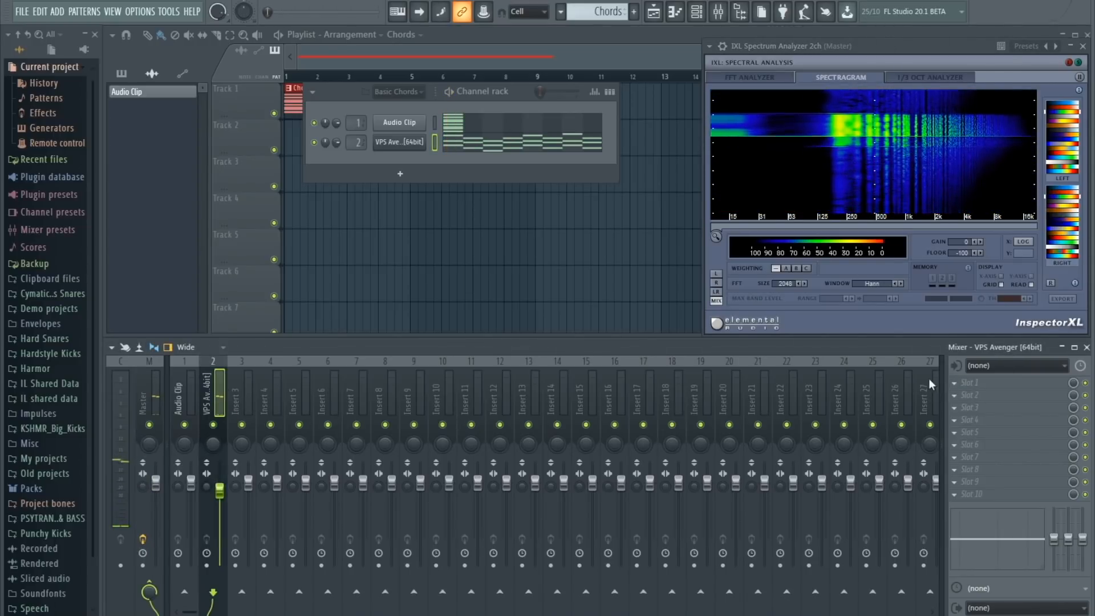
click(960, 384)
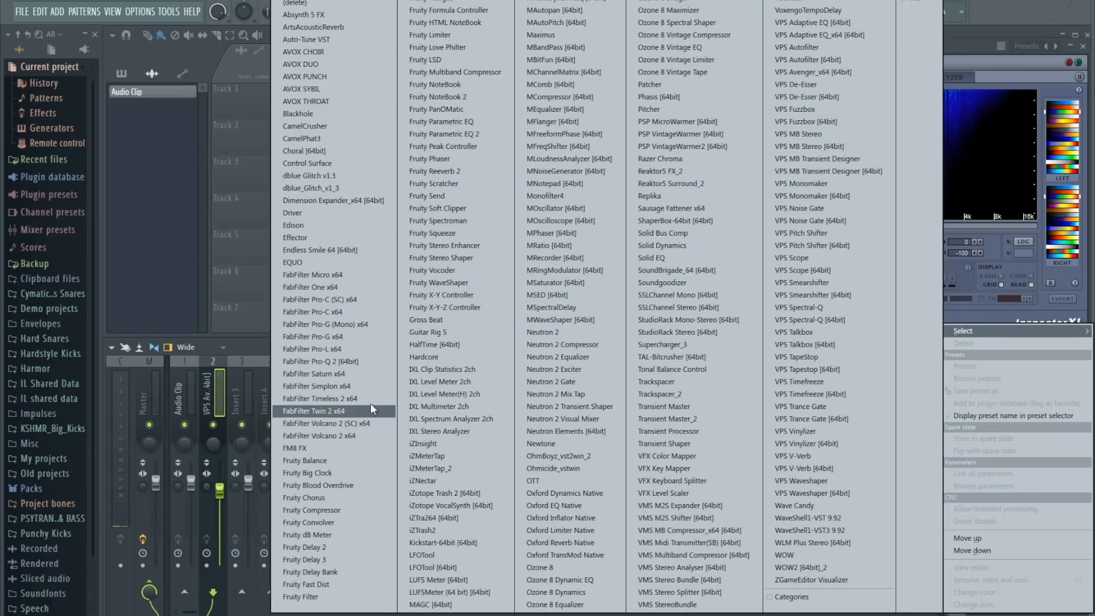
click(351, 374)
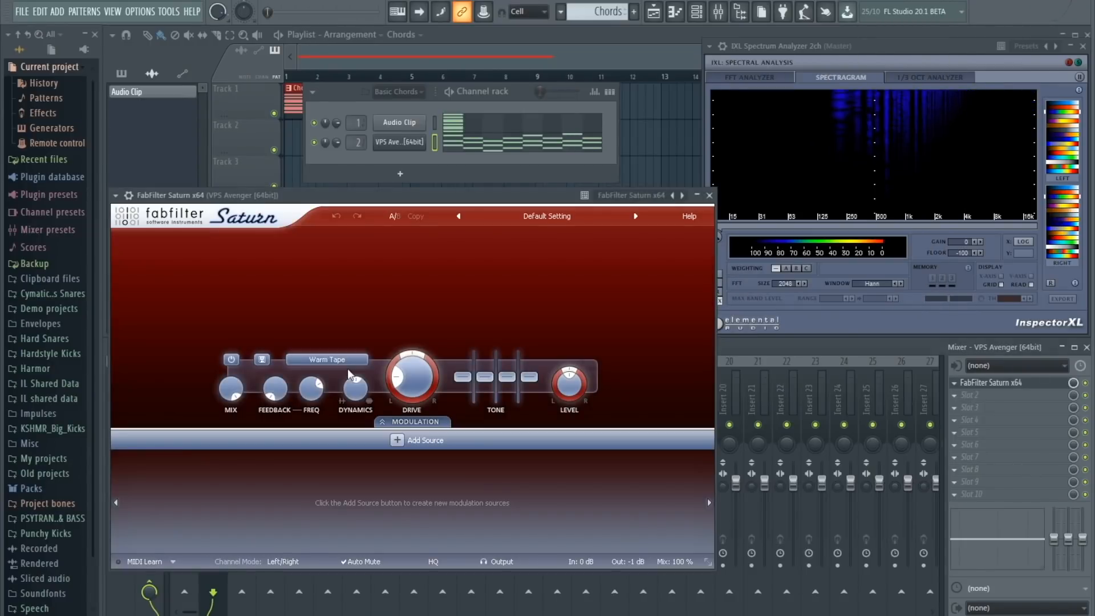
click(956, 384)
mouse_move(982, 343)
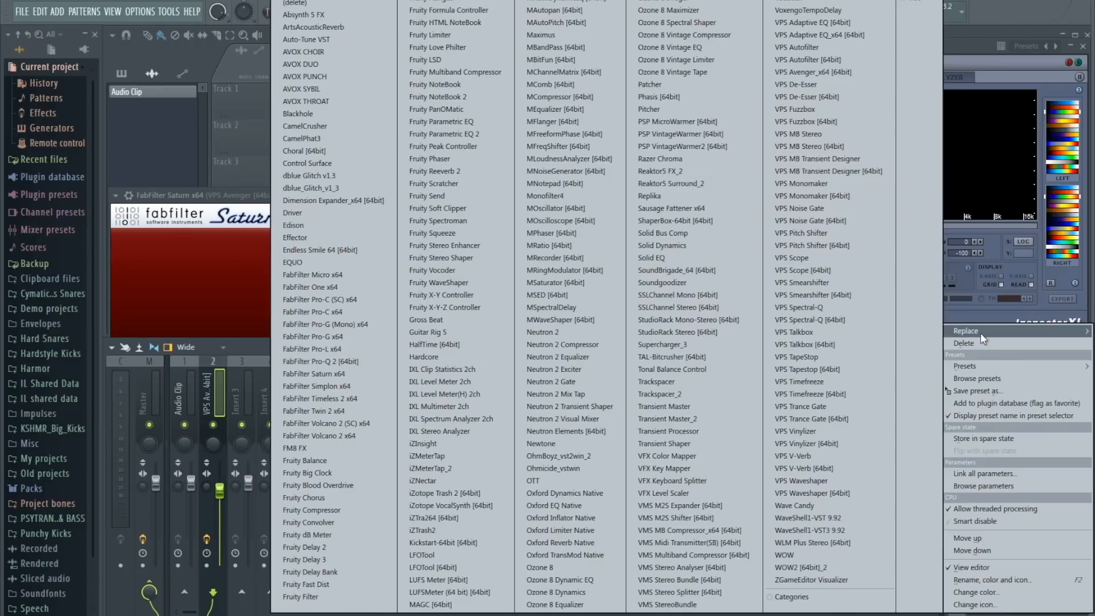
click(368, 363)
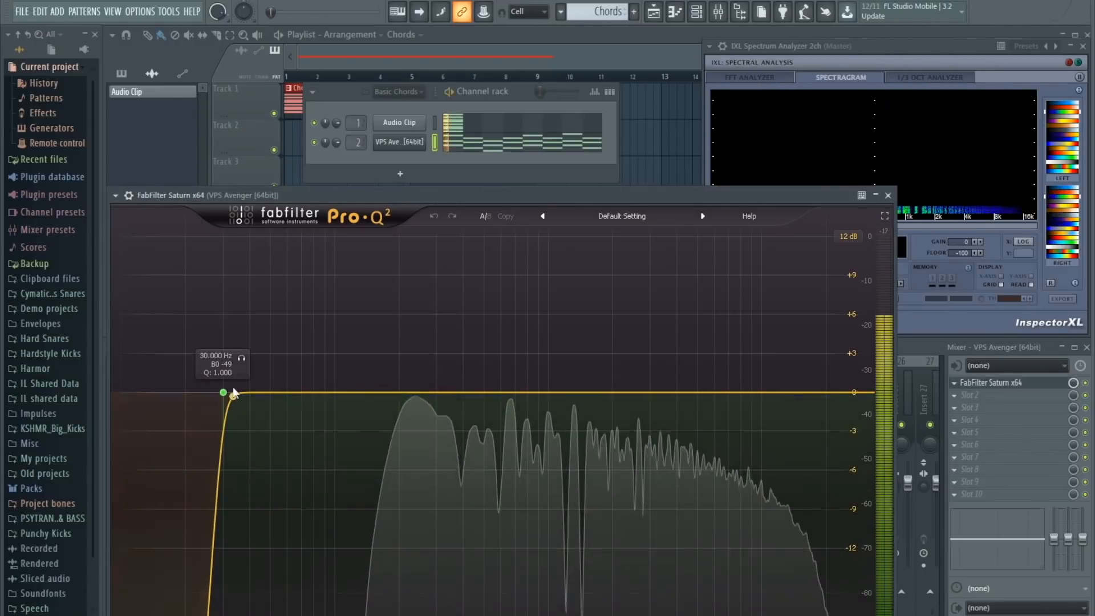
- Apply a 72 dB/oct low cut at about 145.88 Hz with a Q of 0.772 to the VPS Avenger track, auditioning the cut band
drag(222, 394, 364, 429)
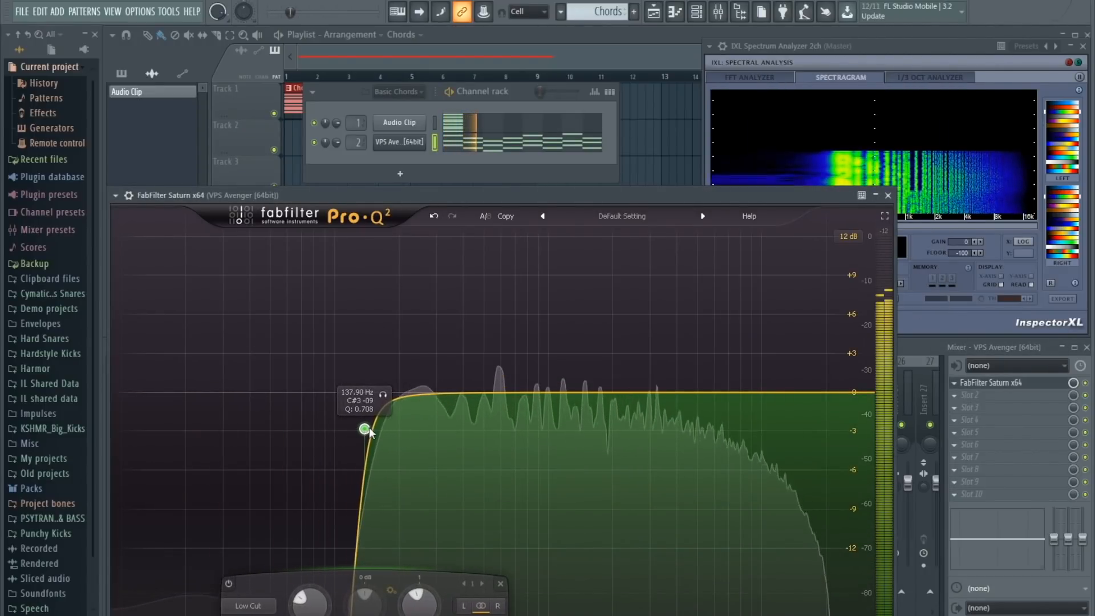
click(382, 394)
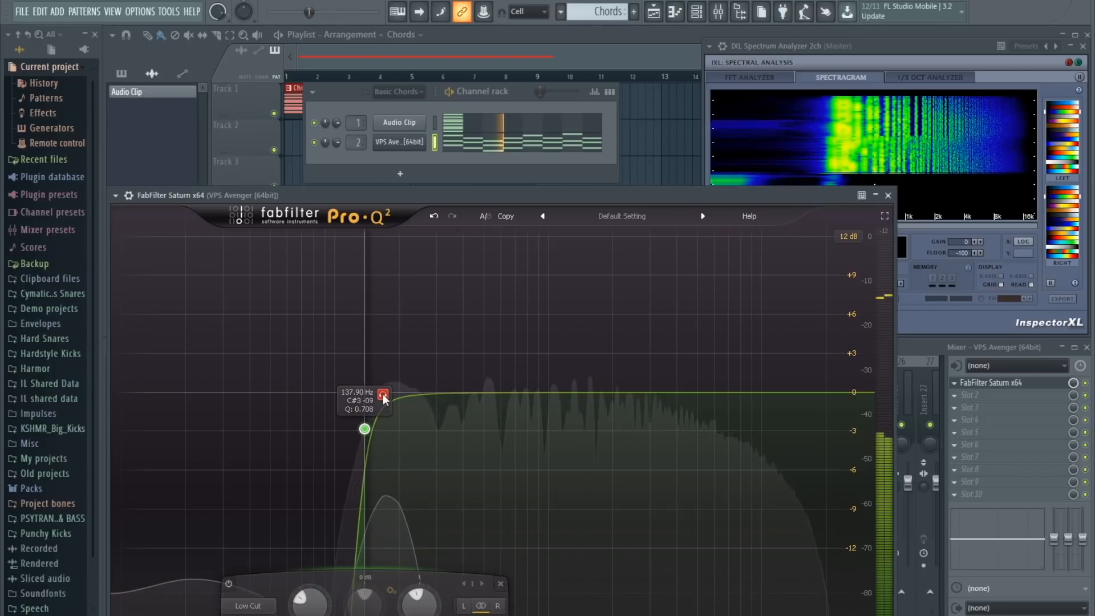
click(382, 395)
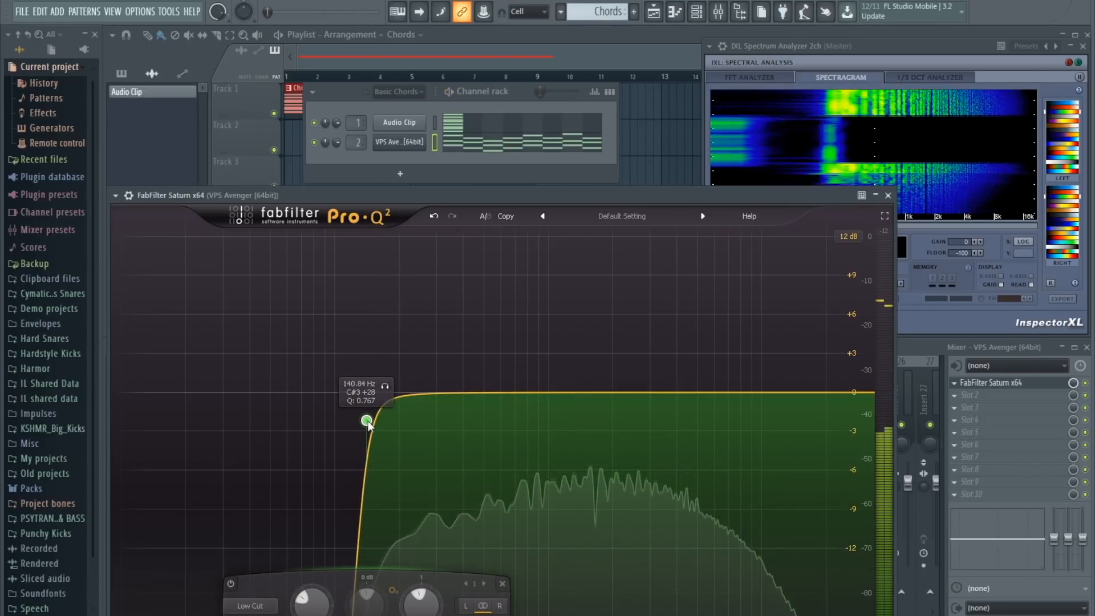
drag(365, 428, 366, 419)
drag(578, 200, 595, 105)
key(space)
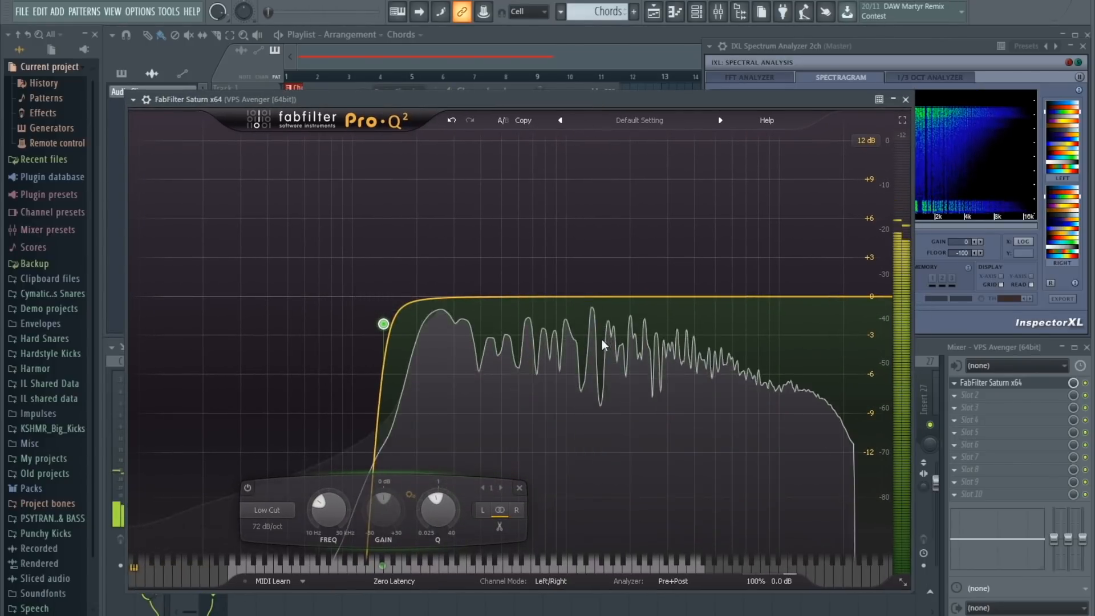
drag(385, 329, 389, 330)
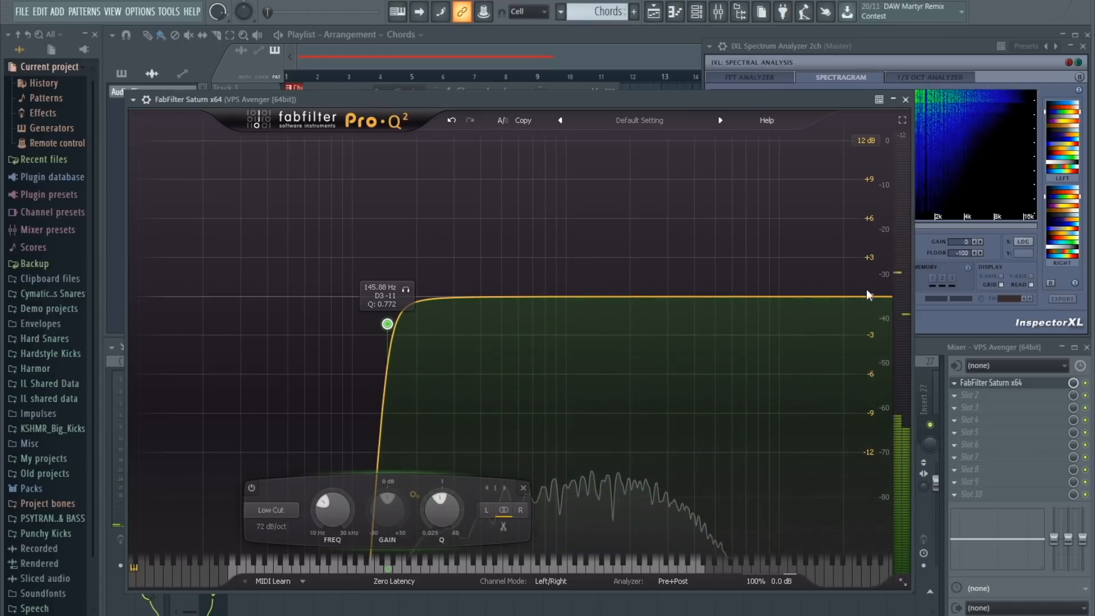
- Add a 12 dB/oct high cut that rolls off the pad's upper treble and close the equalizer window
drag(875, 298, 792, 295)
drag(796, 263, 797, 263)
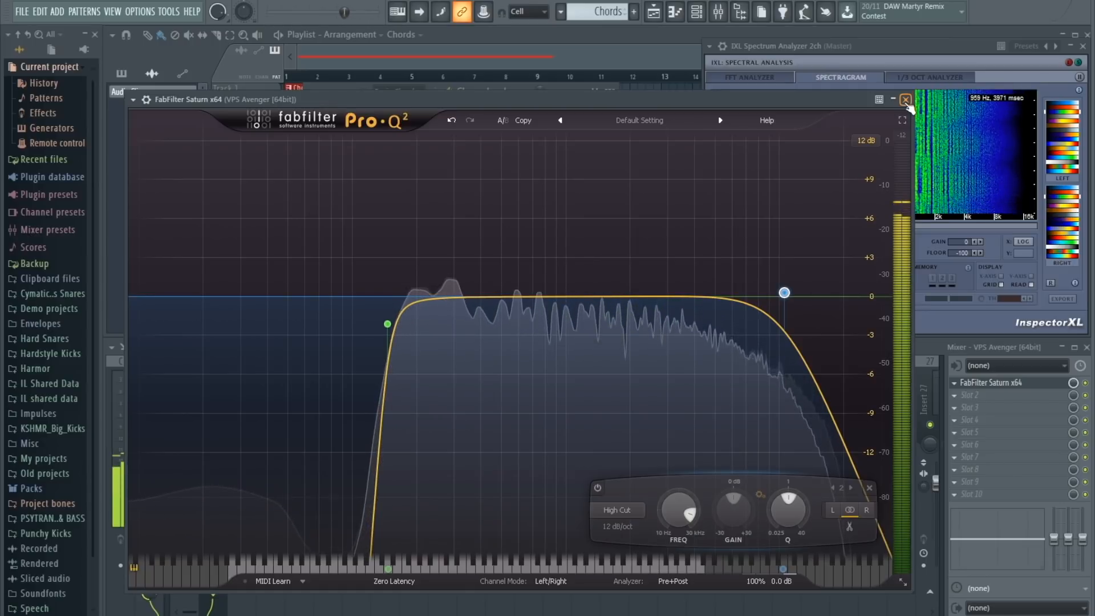
click(905, 100)
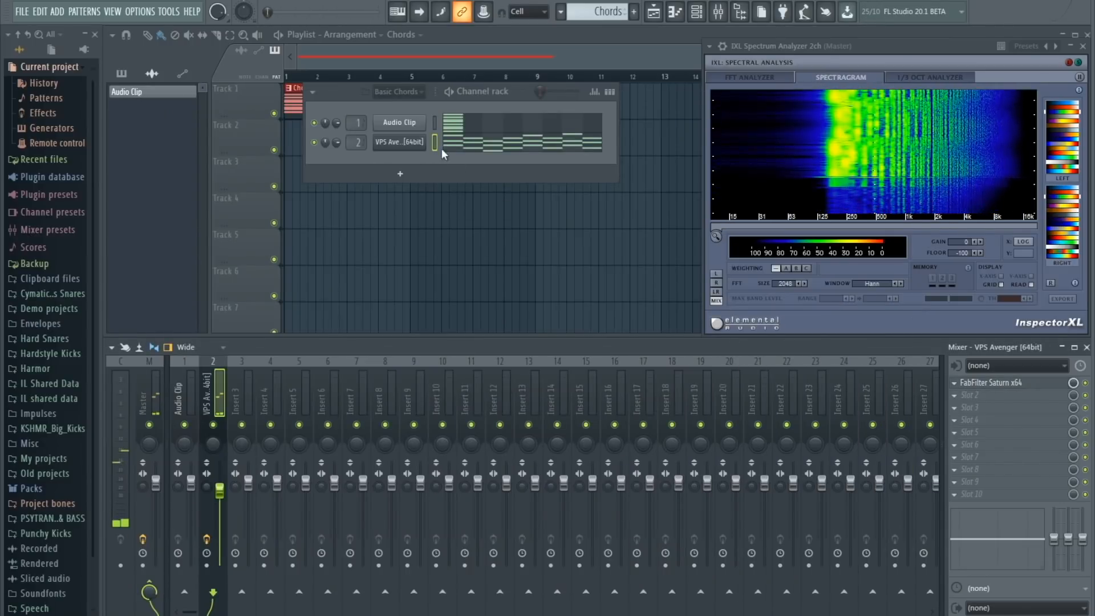
- Layer the chords with a new Serum_x64 channel using the PD Sanctuary preset, and lower its filter cutoff slightly
click(58, 13)
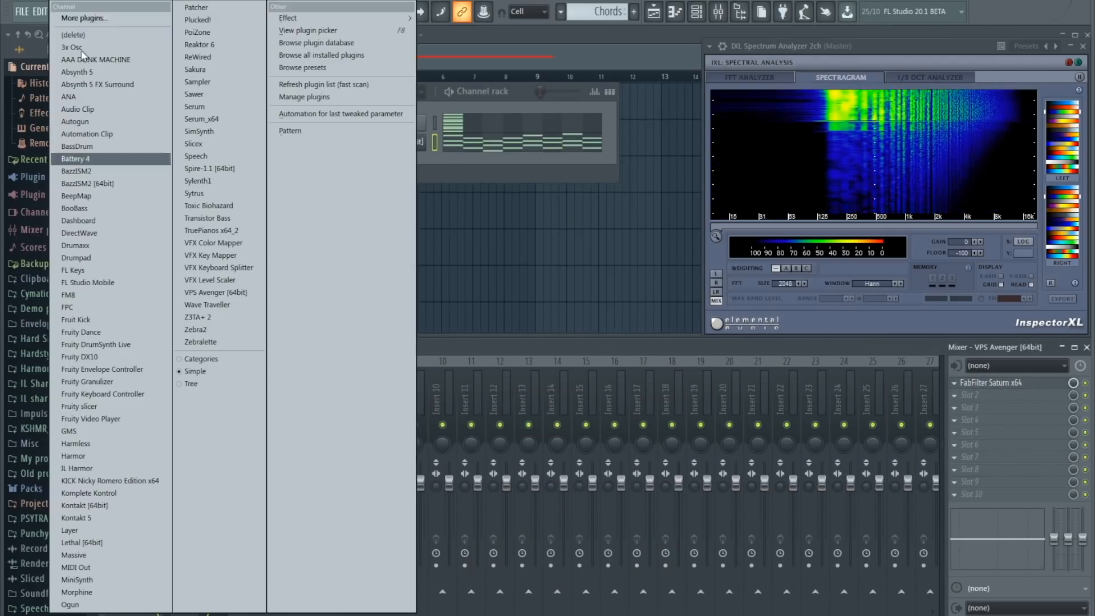
click(110, 504)
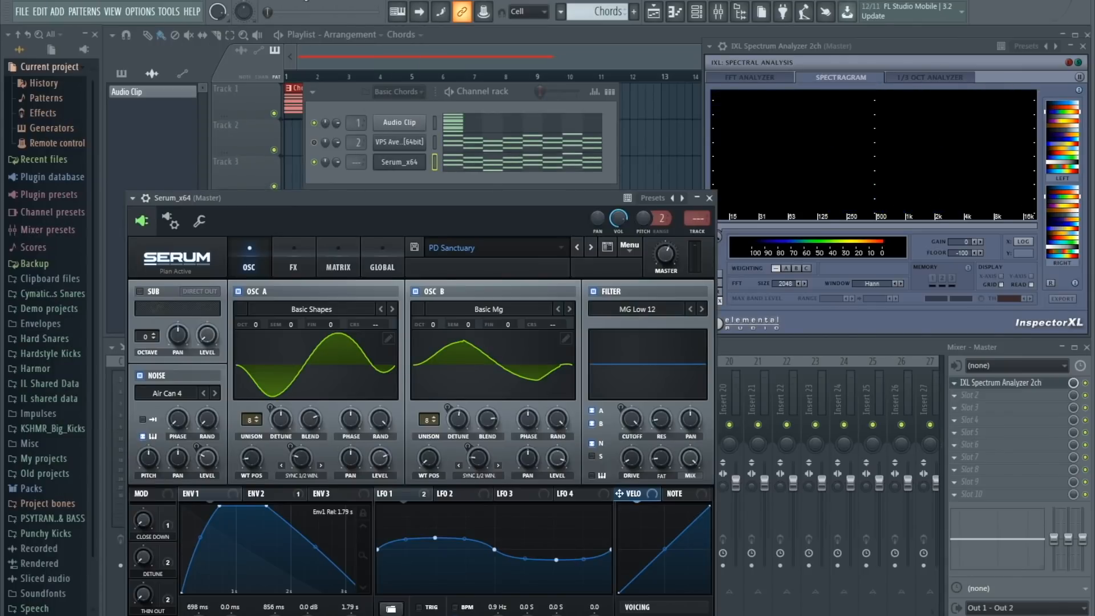
key(space)
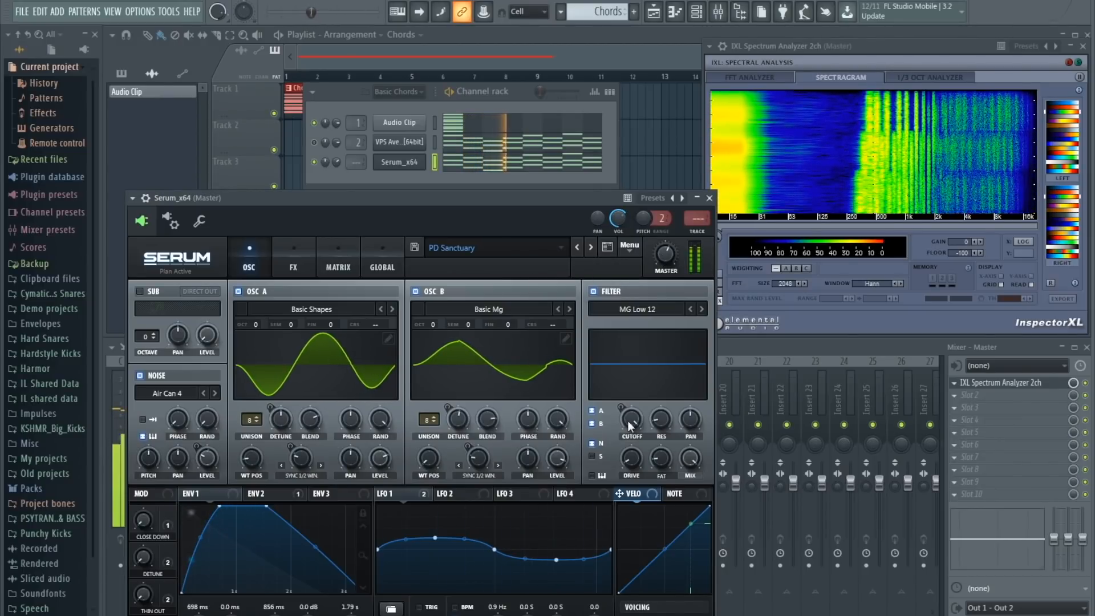
drag(628, 425, 632, 459)
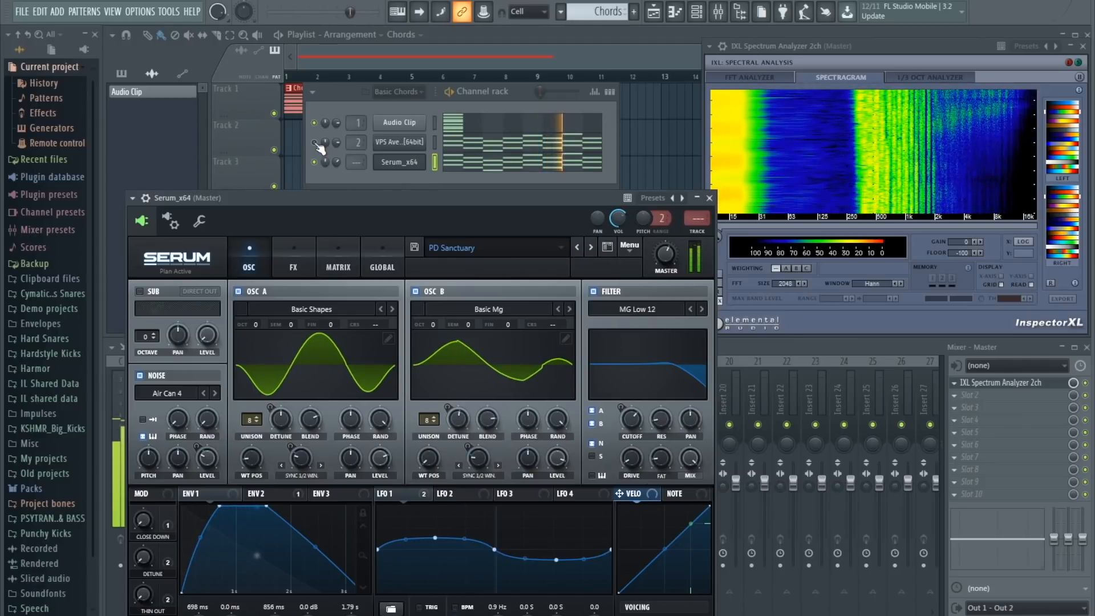
click(349, 185)
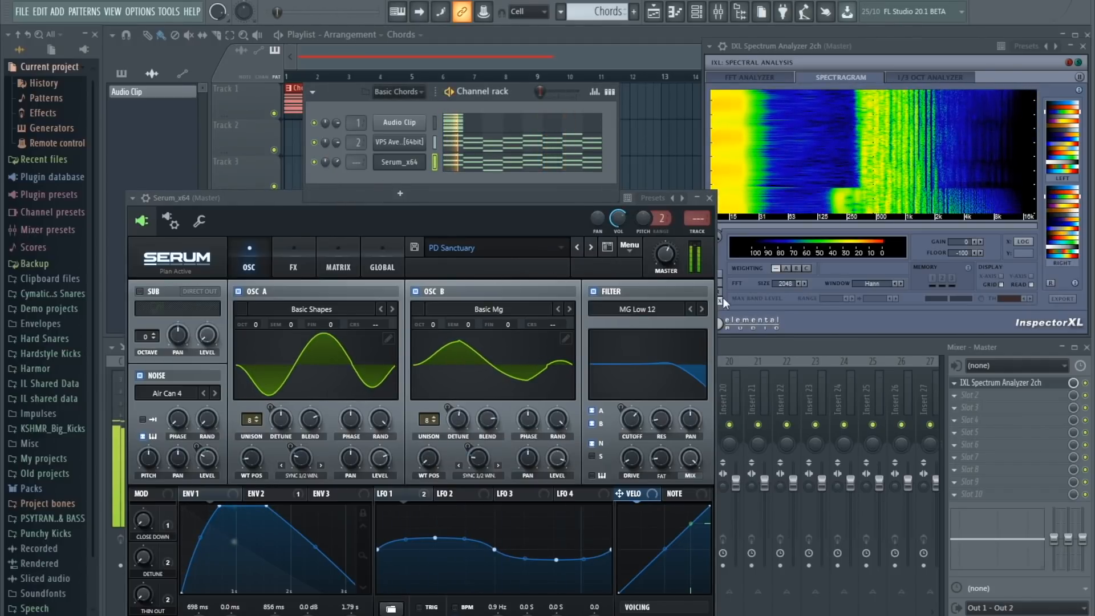
- Route the Serum_x64 channel to mixer insert 3 and lower the VPS Avenger track's volume to balance the layers
click(763, 350)
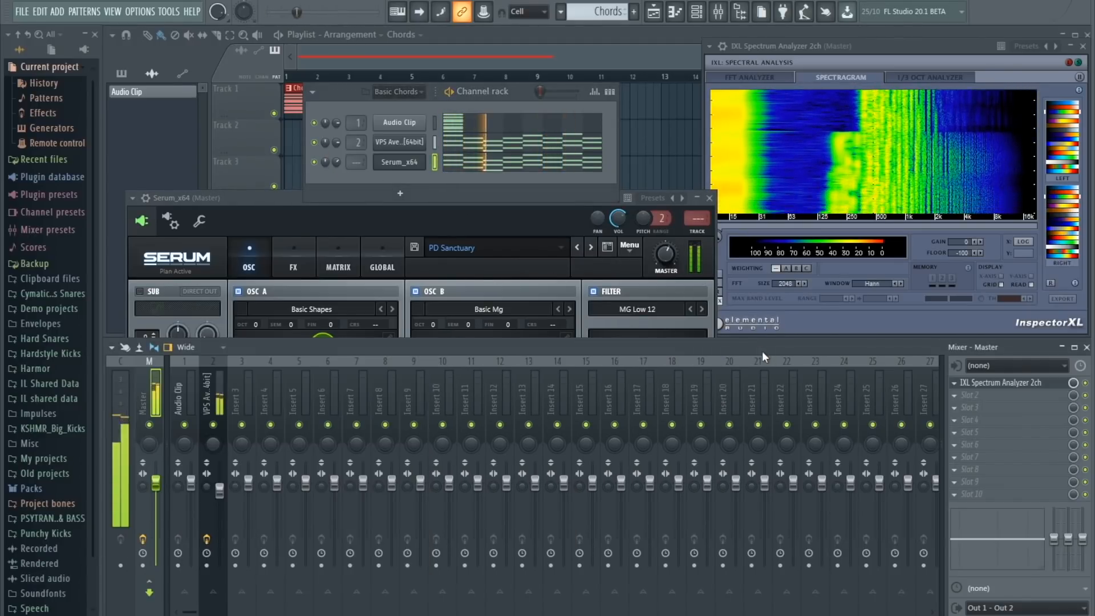
click(219, 491)
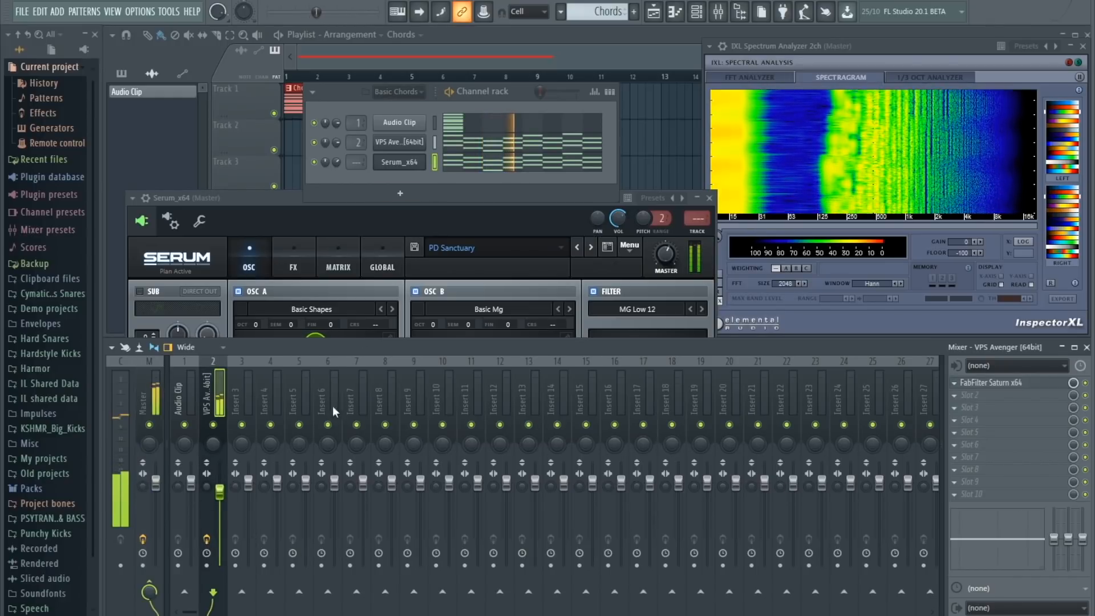
right_click(255, 446)
mouse_move(319, 421)
click(442, 422)
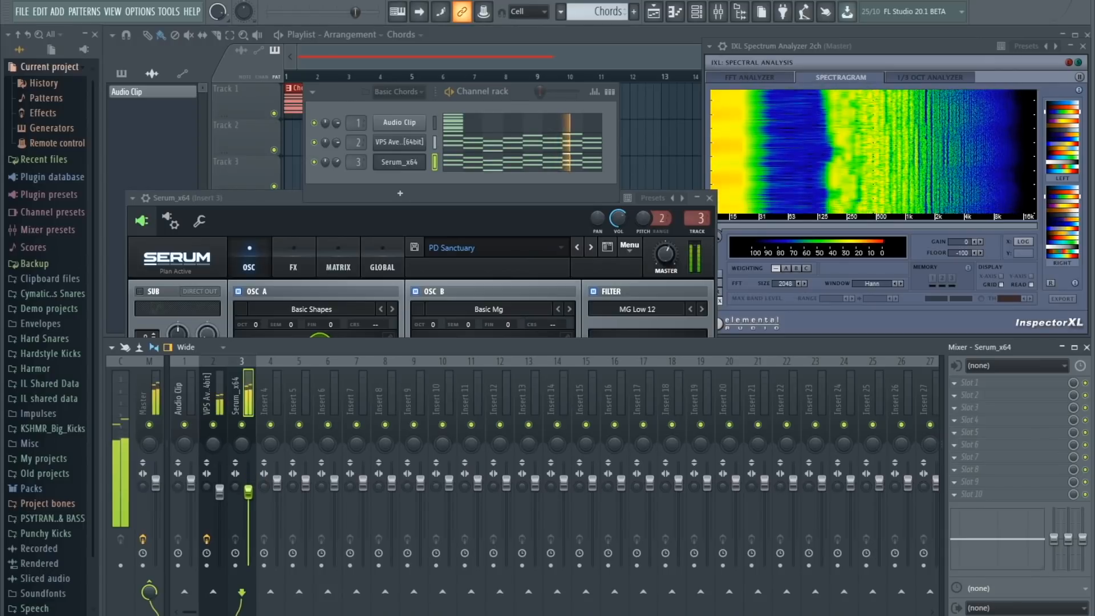
click(220, 494)
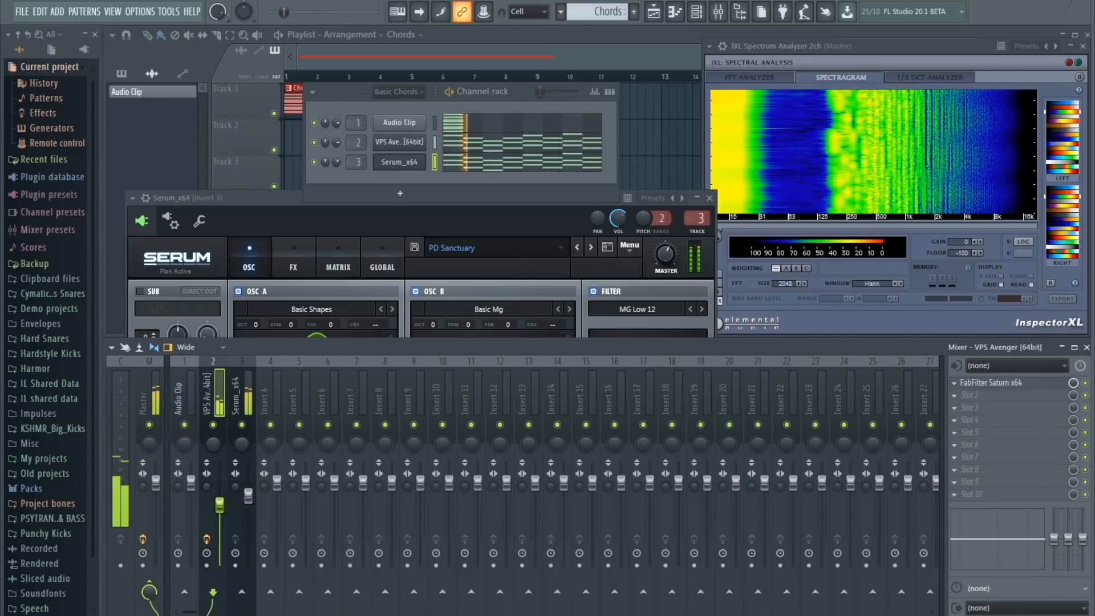
- Check Serum's filter cutoff while both chord layers play
click(406, 164)
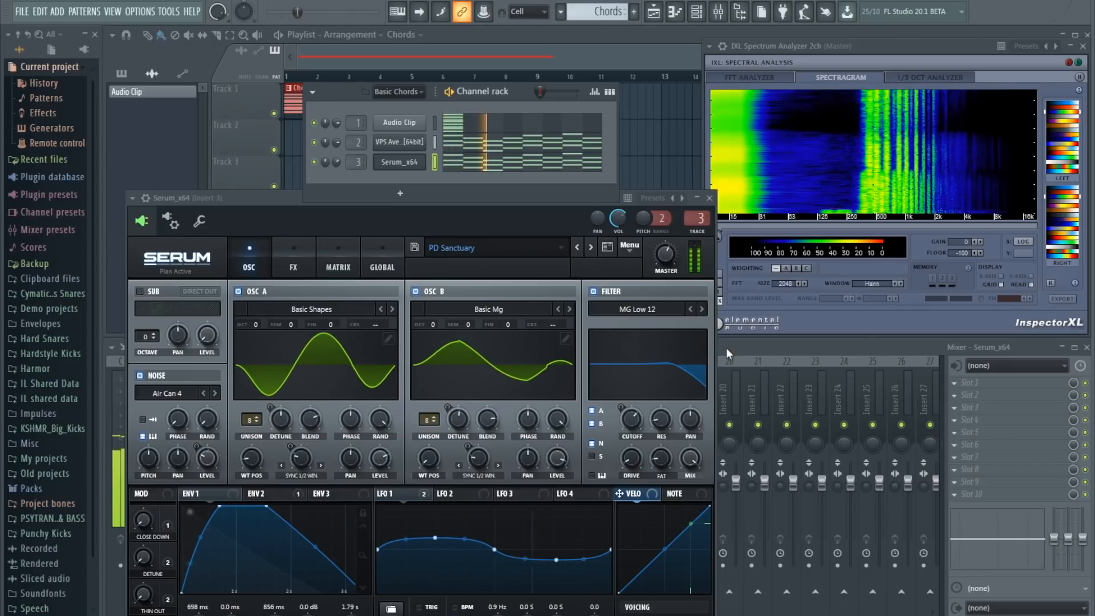
mouse_move(630, 420)
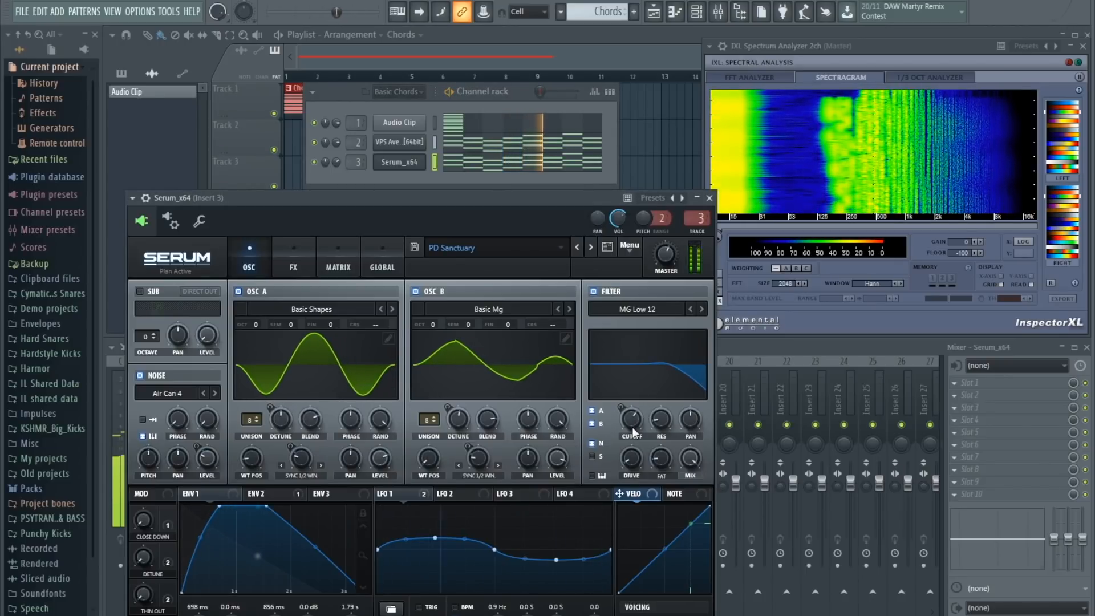
click(754, 361)
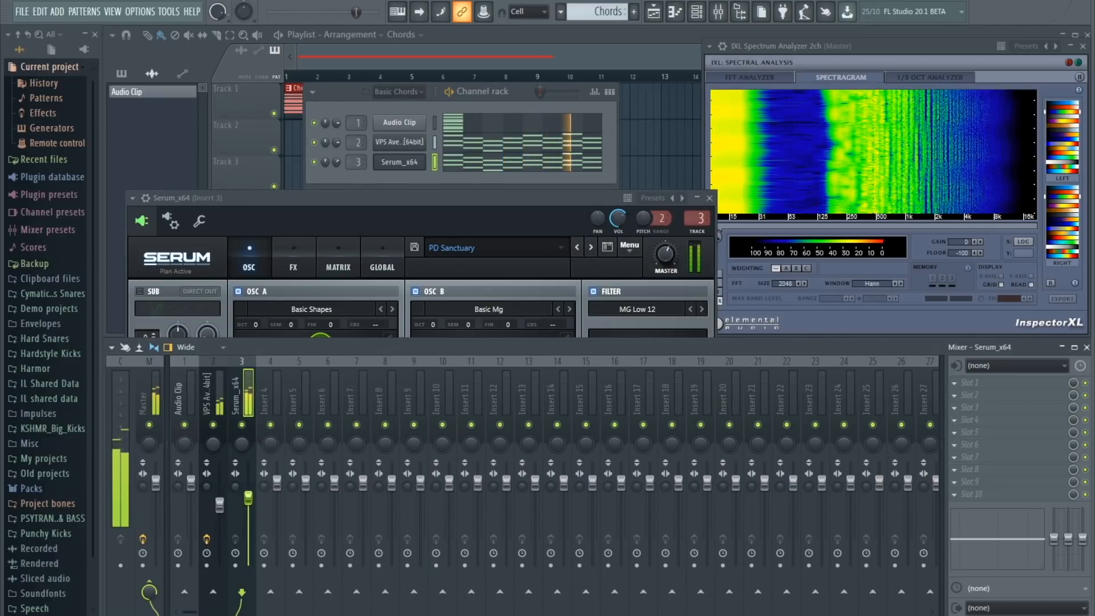
- Solo the Serum_x64 mixer track and load FabFilter Pro-Q 2 [64bit] into its first effect slot
right_click(242, 425)
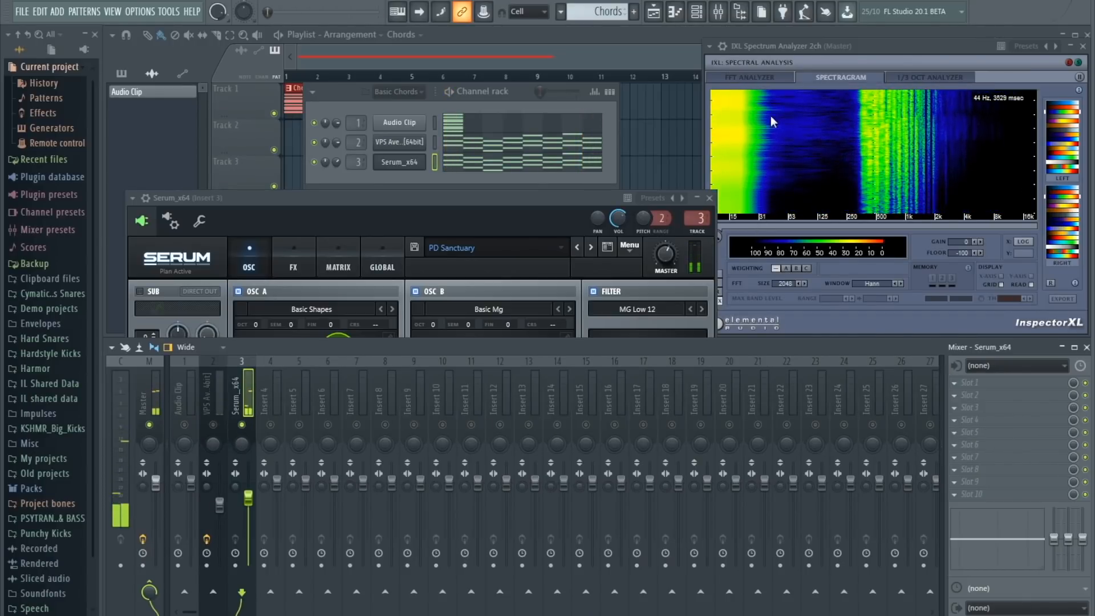
click(954, 382)
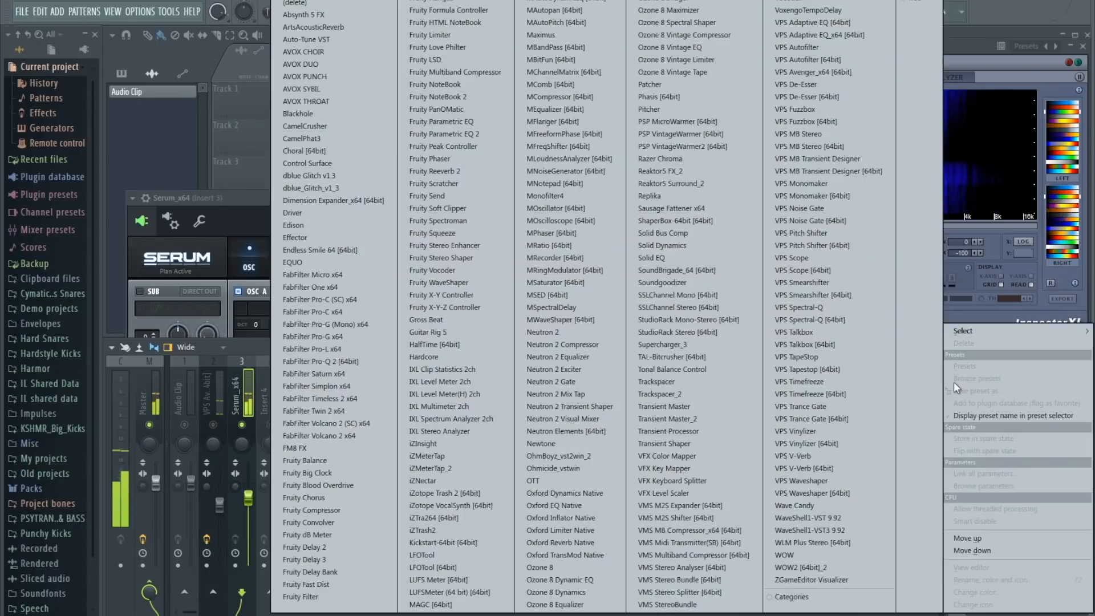
click(352, 362)
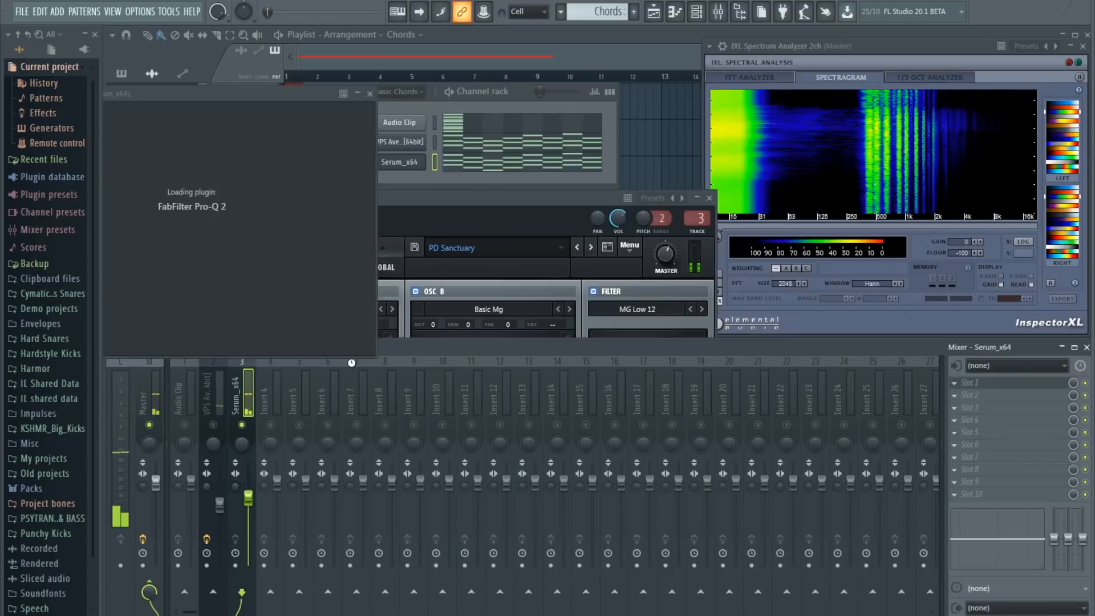
- Apply a 30 dB/oct low cut at about 296.71 Hz to the Serum track and audition the band being cut
drag(137, 295, 335, 302)
click(225, 520)
click(237, 459)
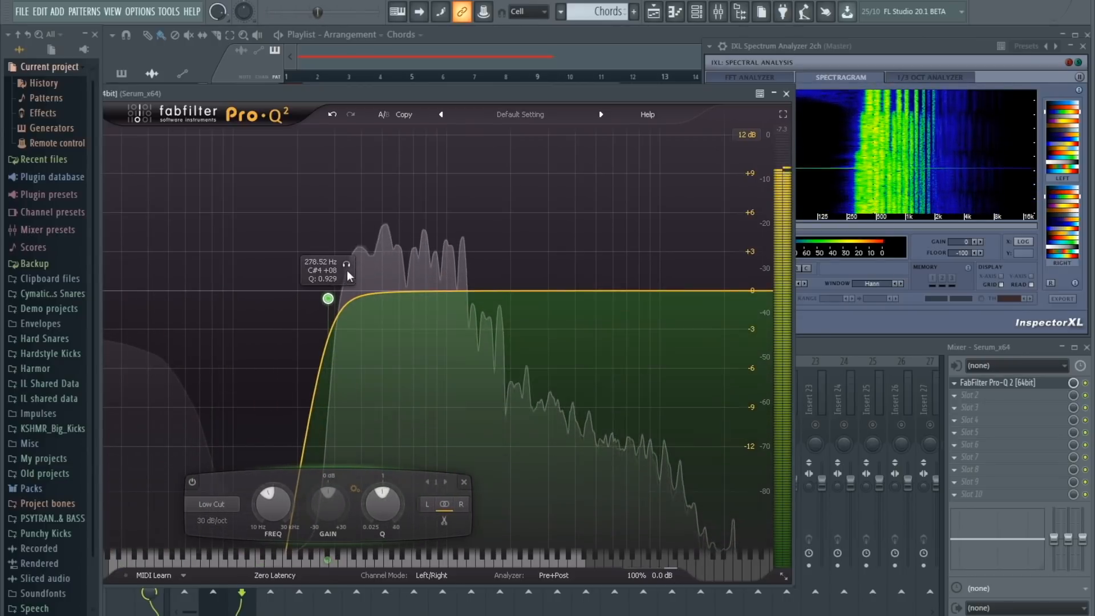
click(353, 265)
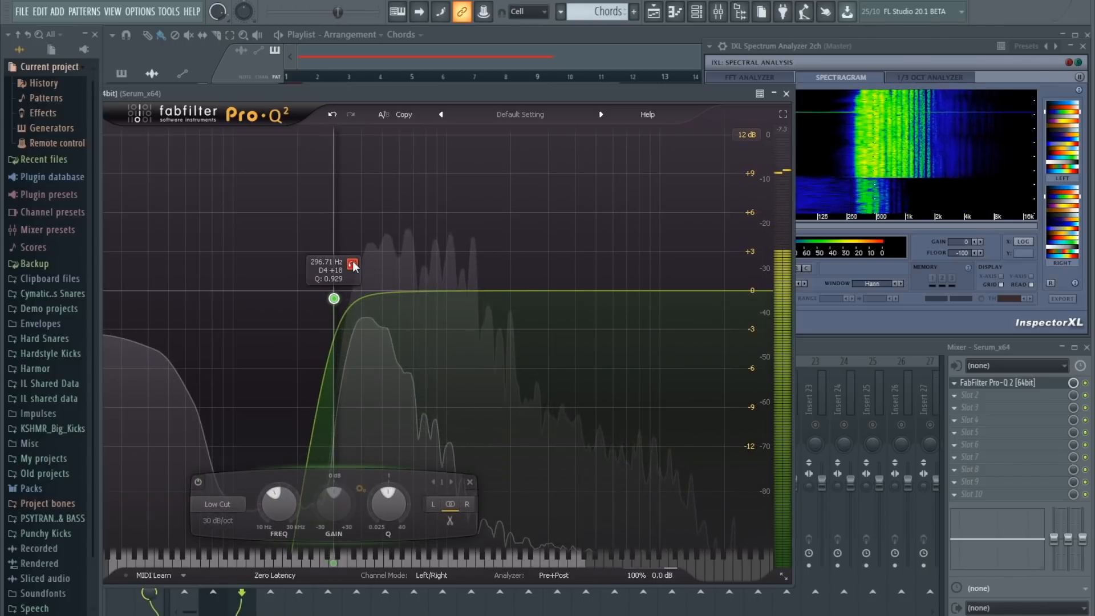
click(353, 264)
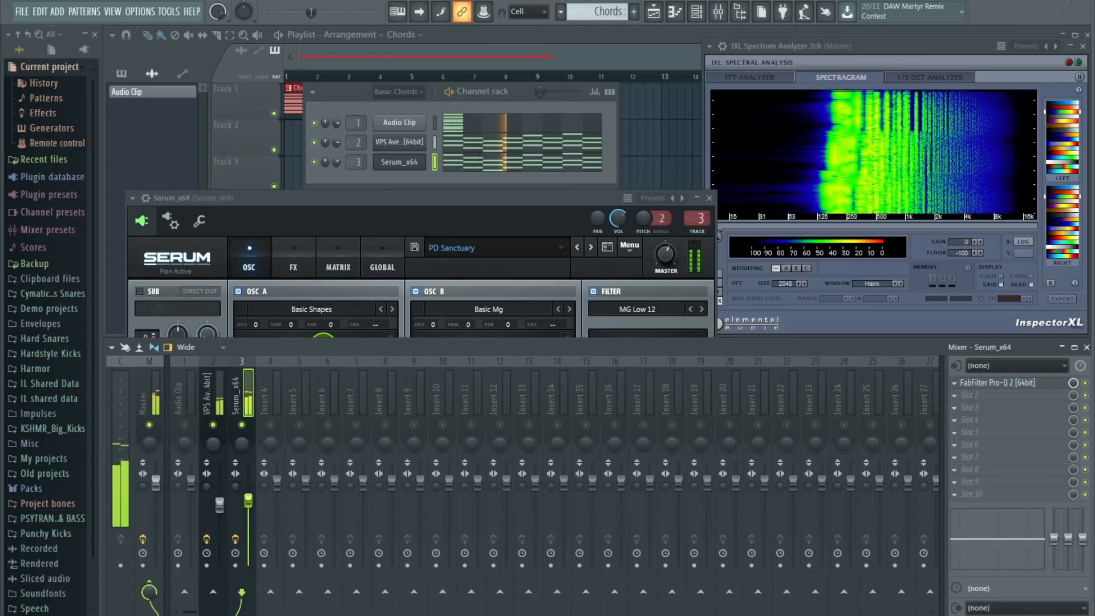
- Close Serum and add a Kontakt [64bit] channel with the Session Strings instrument 01 Sustain
click(709, 197)
click(57, 14)
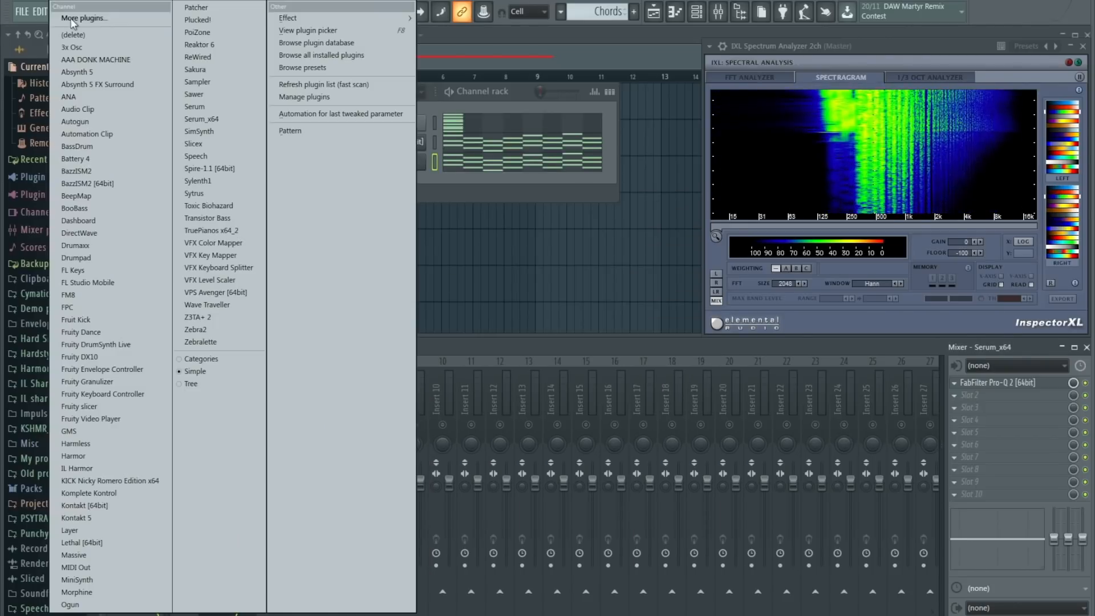
click(128, 504)
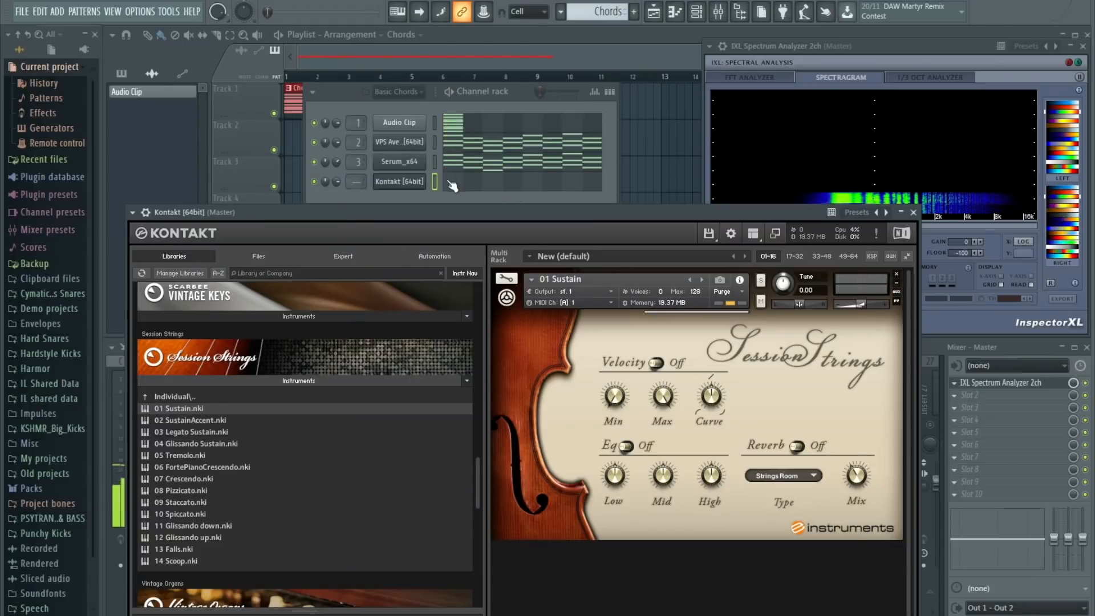
- Open the Kontakt channel's piano roll over the ghosted chords, close the Kontakt window and reposition the piano roll
click(449, 179)
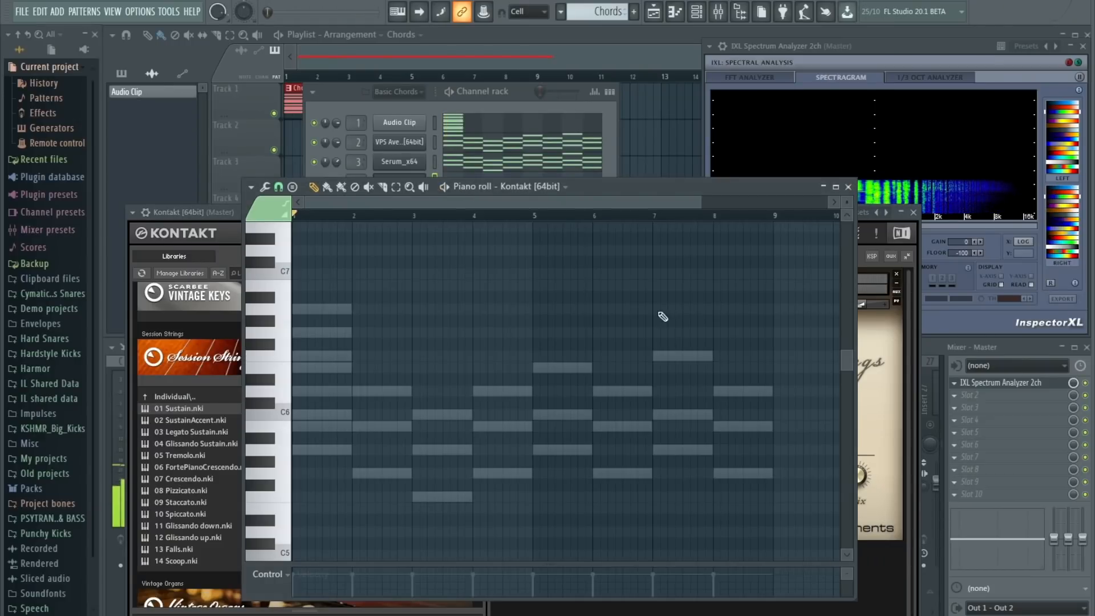
click(376, 108)
click(451, 181)
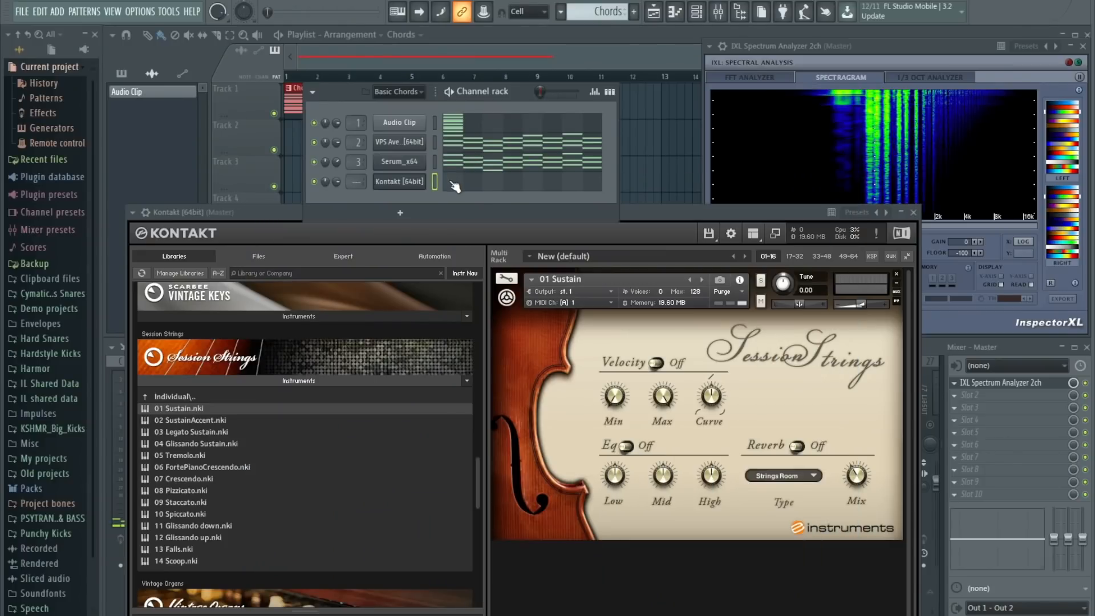
click(455, 183)
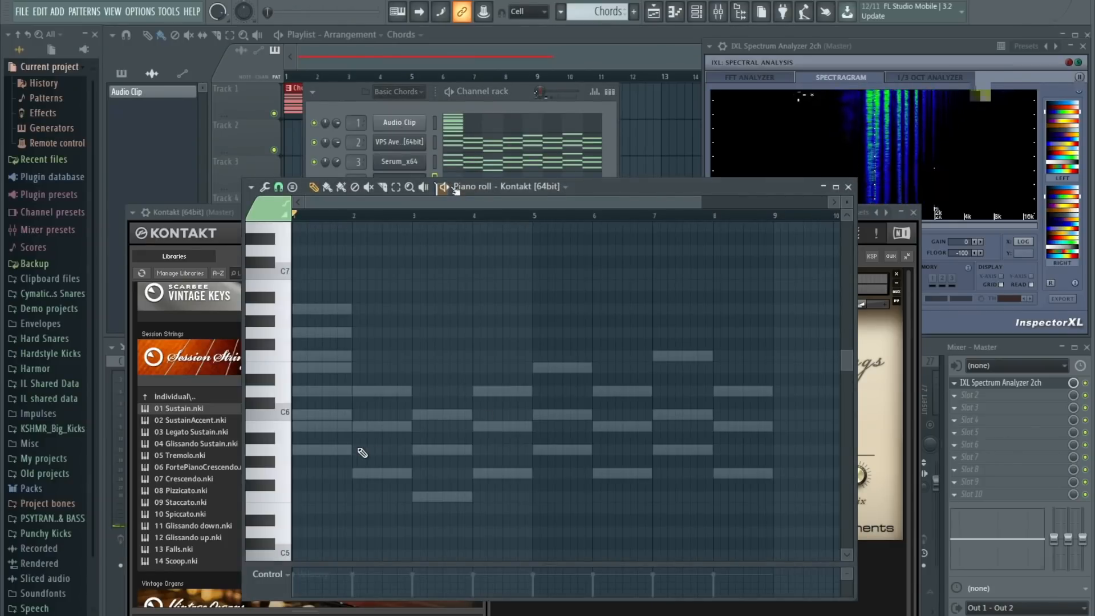
scroll(394, 431, down, 3)
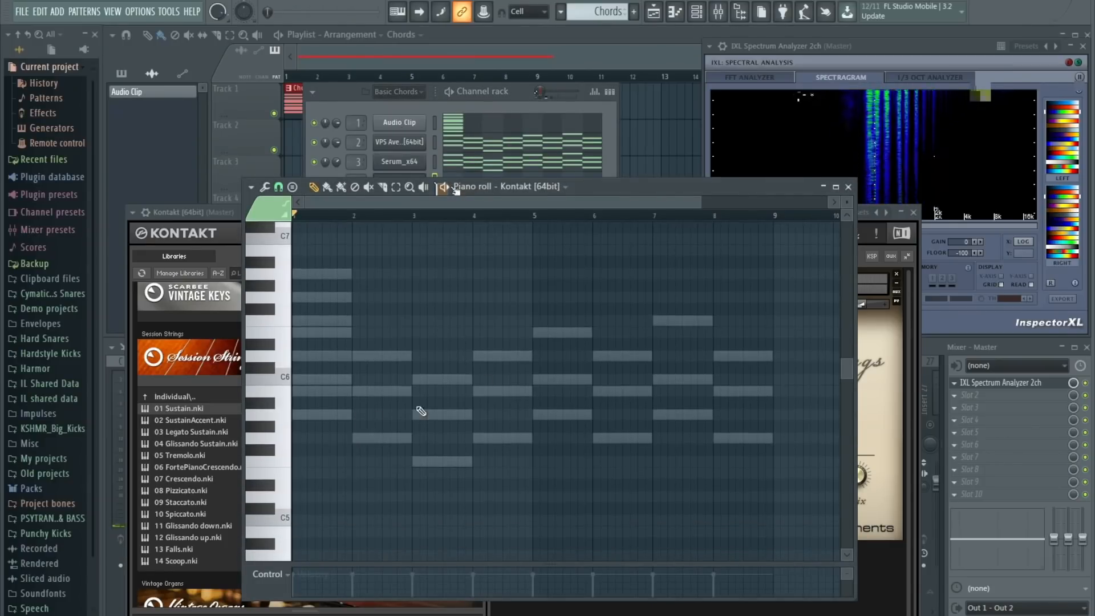
click(233, 233)
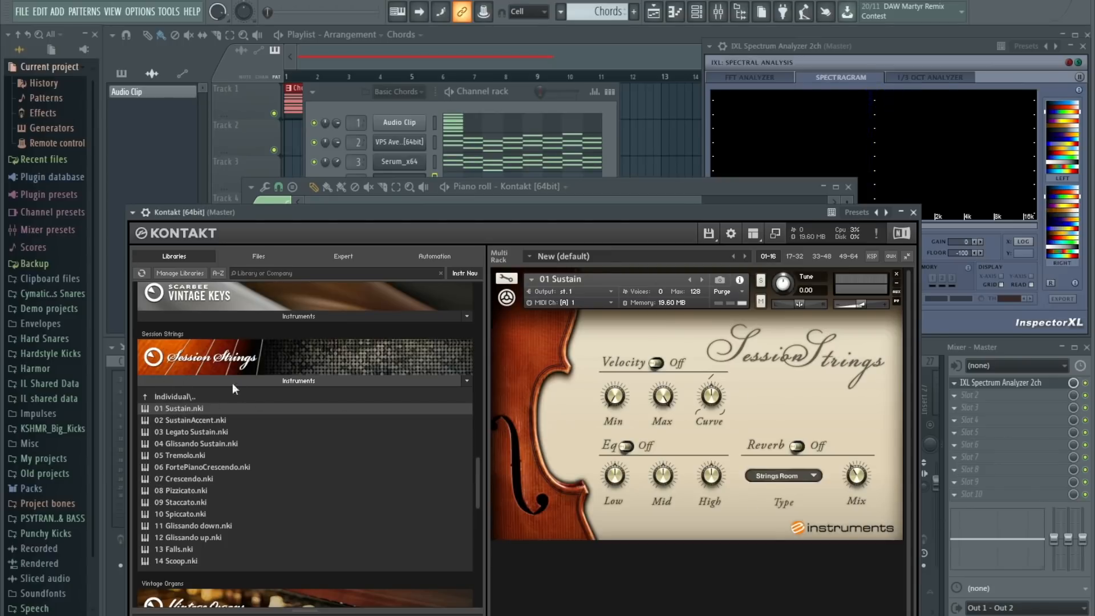
click(914, 213)
drag(509, 197, 562, 156)
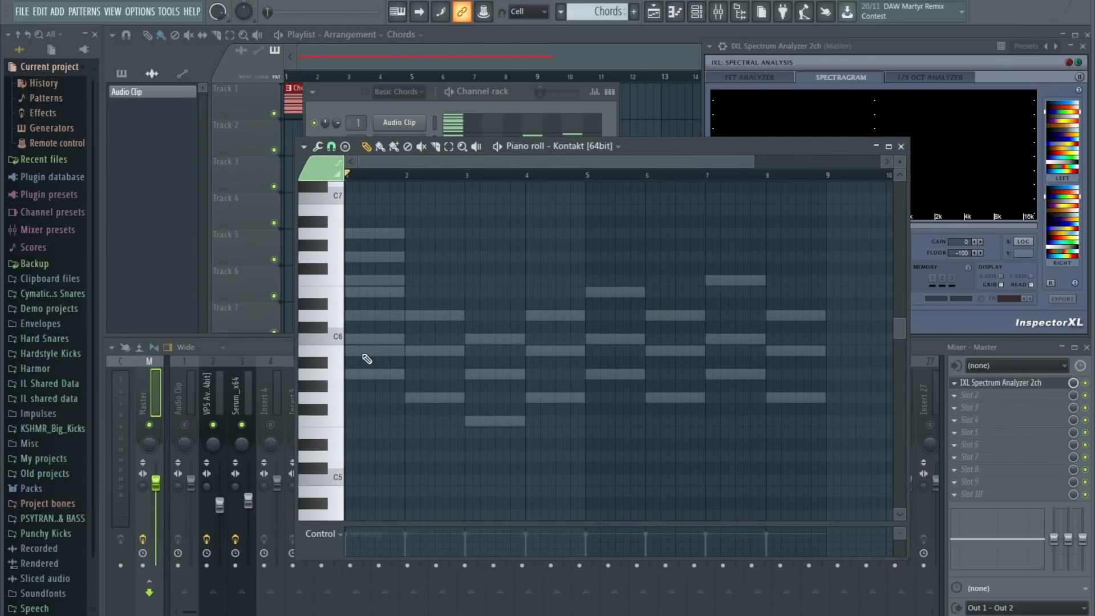
- Try out a one-bar D6 string note in bar 1 against the chords and delete it
key(space)
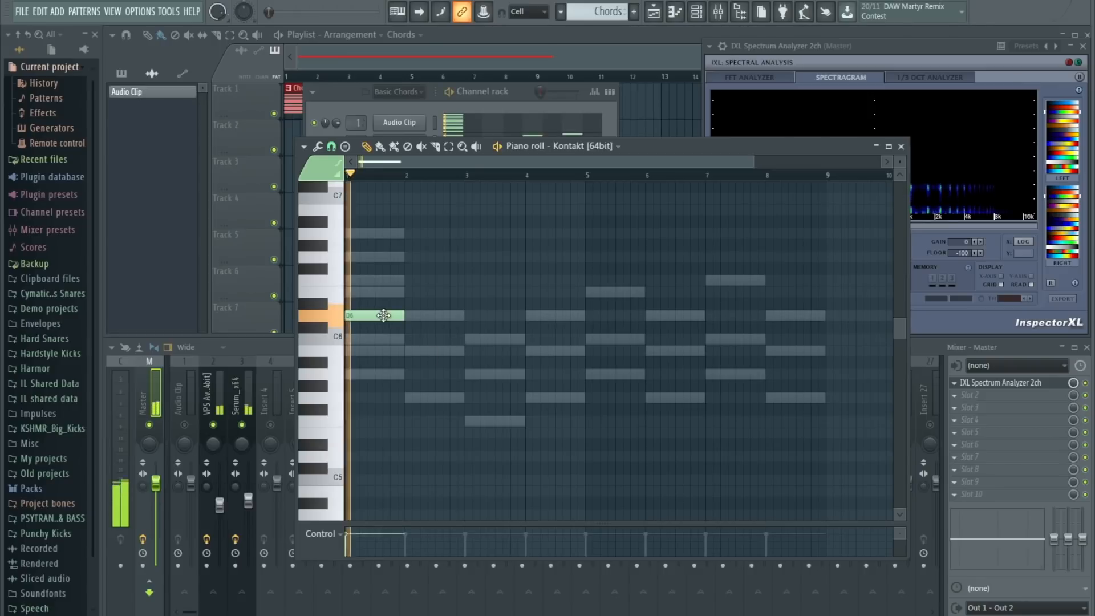
key(space)
click(362, 116)
key(space)
drag(337, 182, 337, 199)
key(space)
key(space)
key(space)
drag(389, 315, 381, 354)
right_click(381, 354)
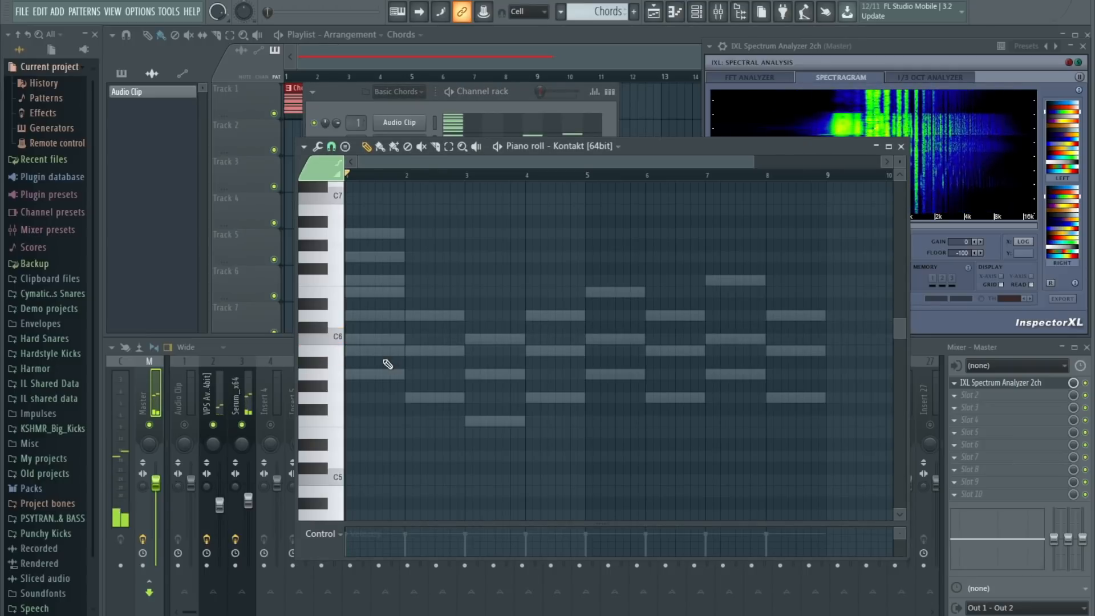
click(436, 109)
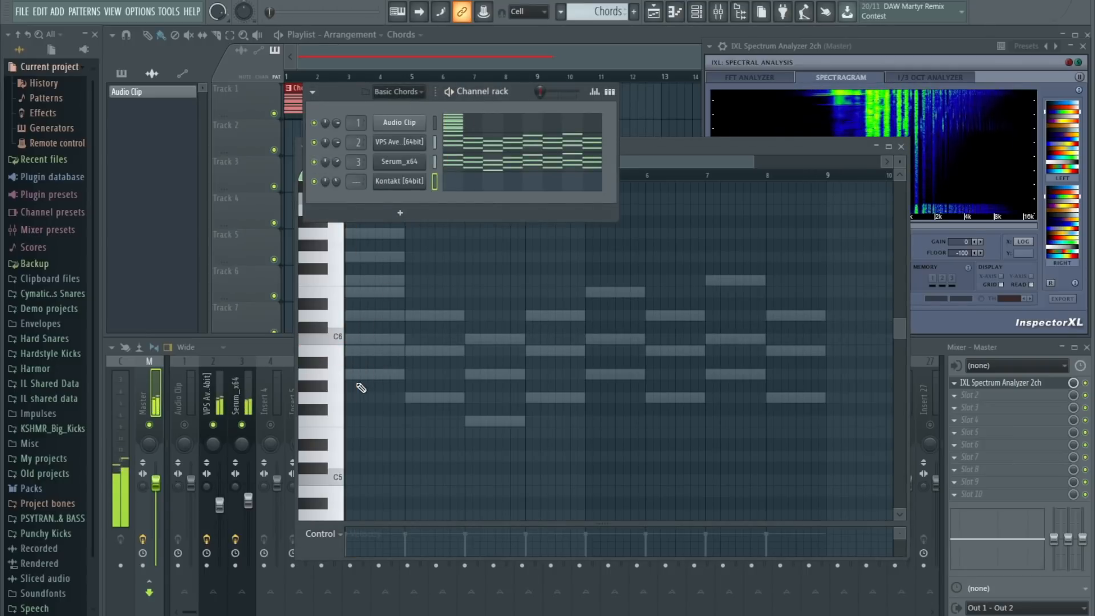
- Place a one-bar A6 string note in bar 1 and audition it with the chords
click(347, 317)
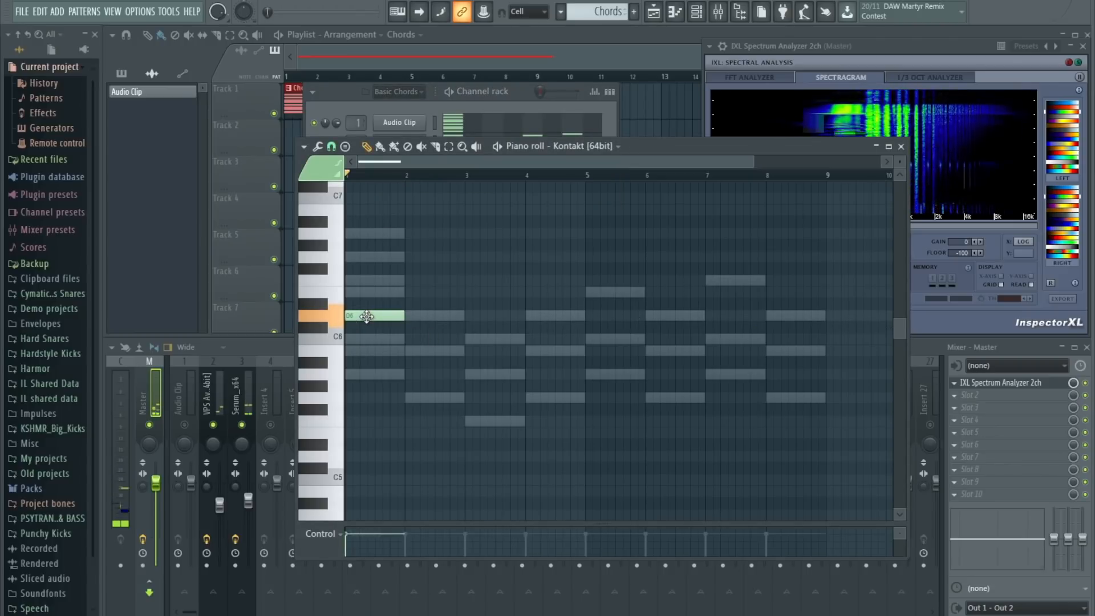
drag(363, 357, 382, 375)
key(space)
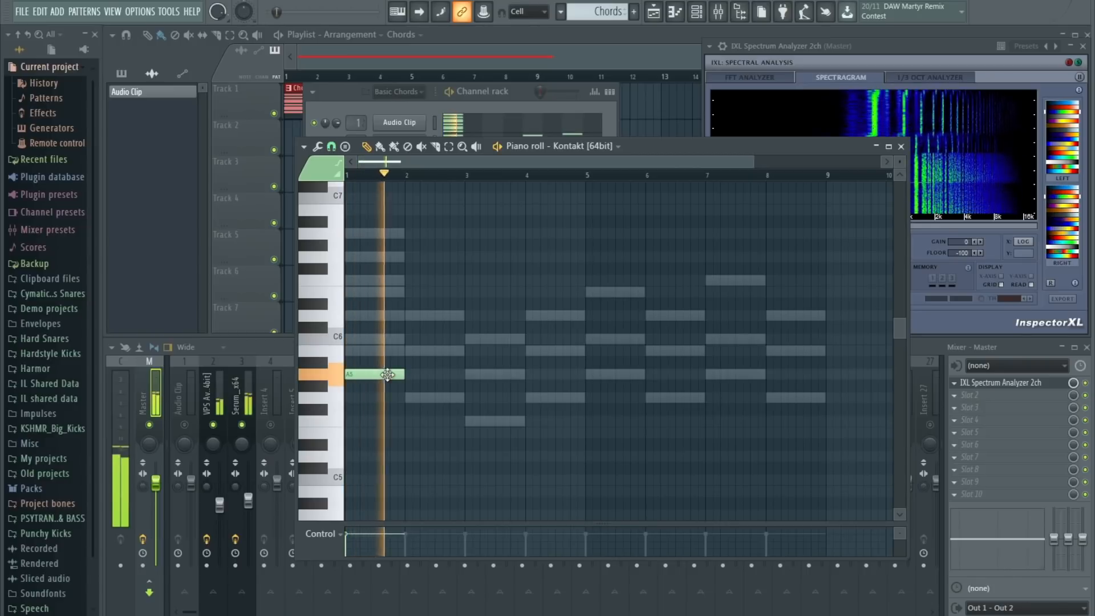
drag(387, 374, 378, 235)
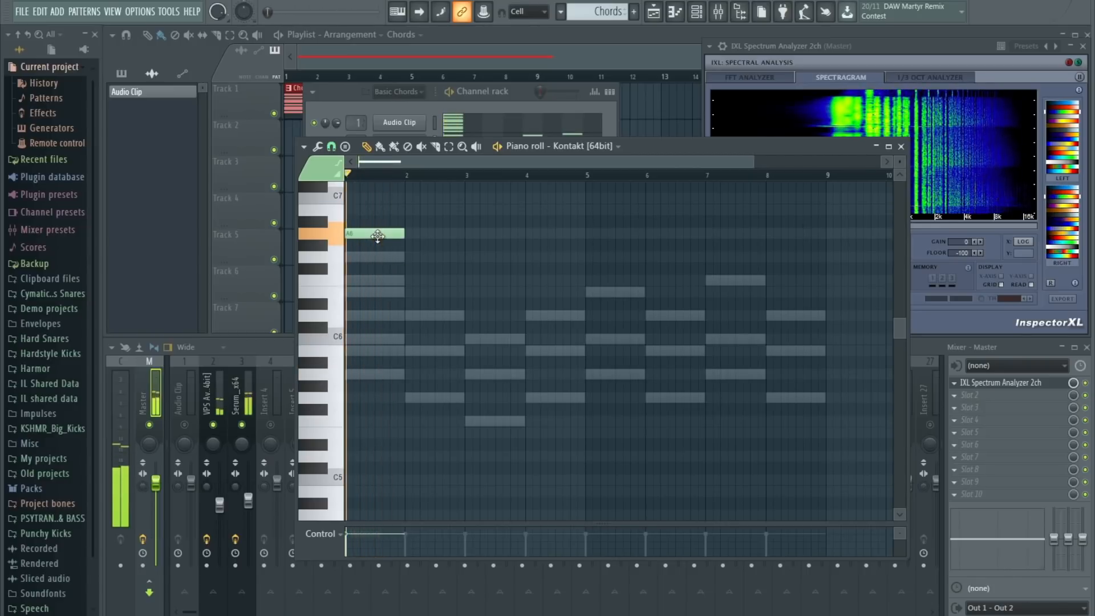
key(space)
key(space)
- Add a one-bar B6 string note in bar 2 and play it back with the chords
mouse_move(441, 319)
mouse_down()
mouse_move(422, 318)
mouse_move(422, 245)
mouse_move(426, 354)
mouse_up()
key(space)
key(space)
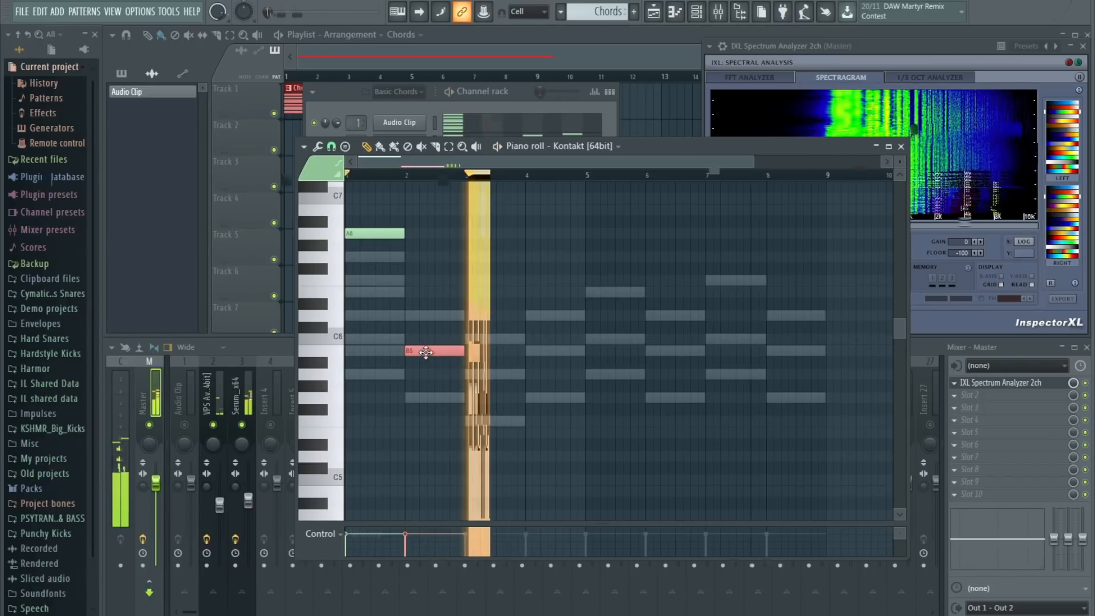
key(space)
key(space)
scroll(482, 338, up, 4)
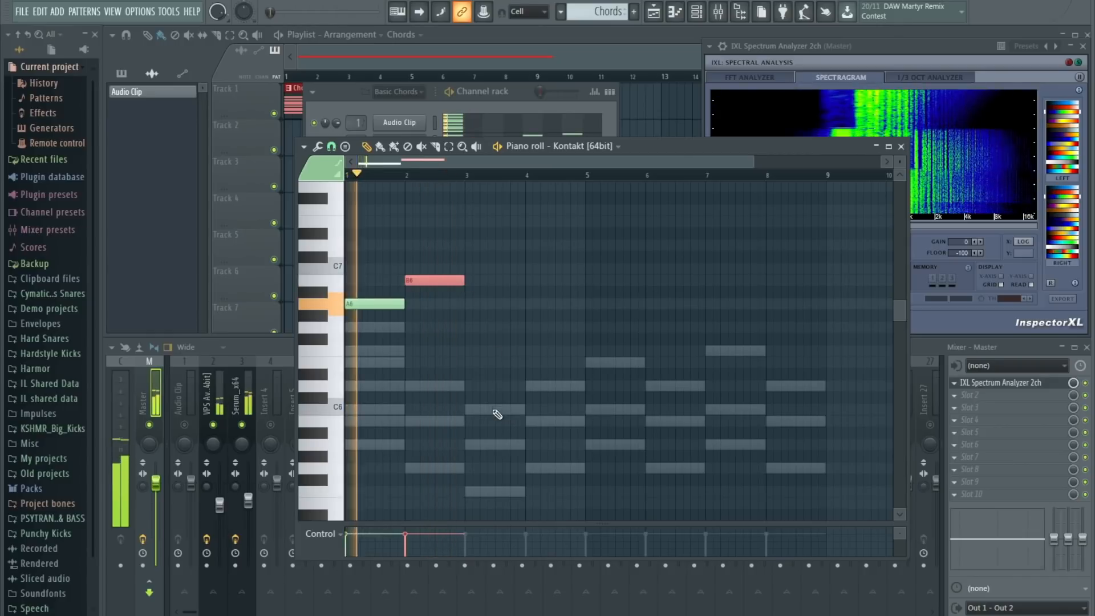
- Add a one-bar C7 string note in bar 3 and a one-bar B6 note in bar 4
click(473, 445)
drag(474, 448, 495, 417)
key(ctrl+Up)
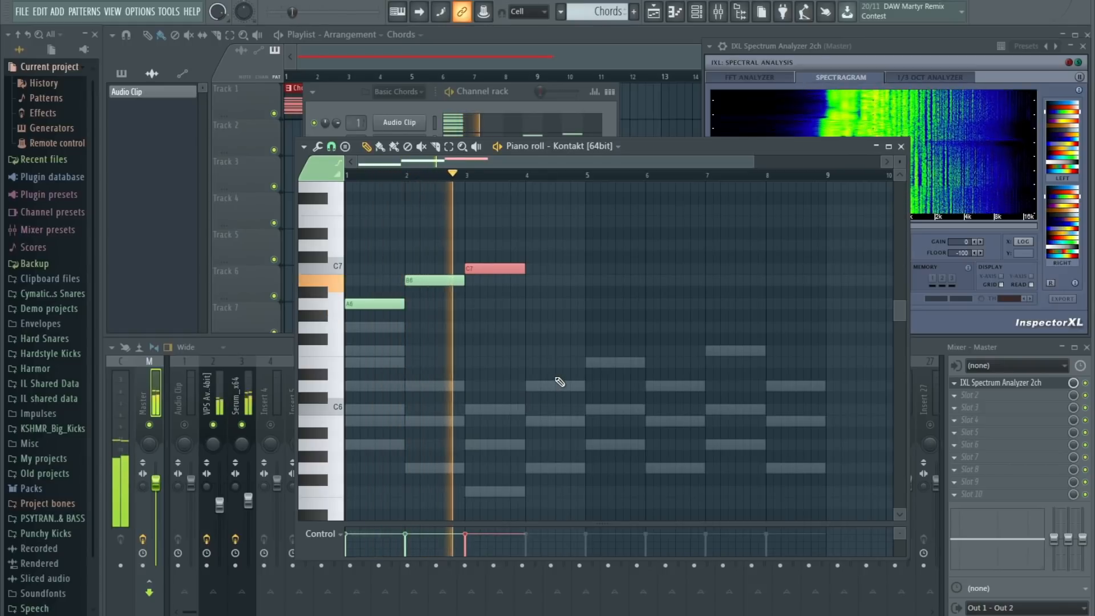
click(535, 423)
ctrl+click(552, 422)
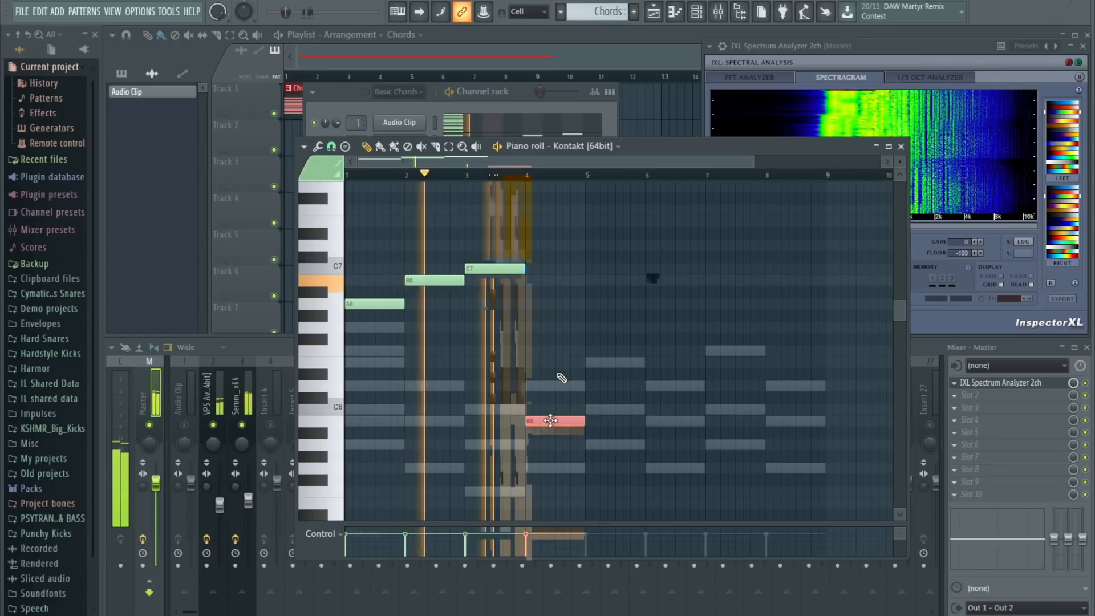
key(ctrl+Up)
- Repeat the four string notes in bars 5 to 8 and lower the final note to G6
ctrl+click(650, 316)
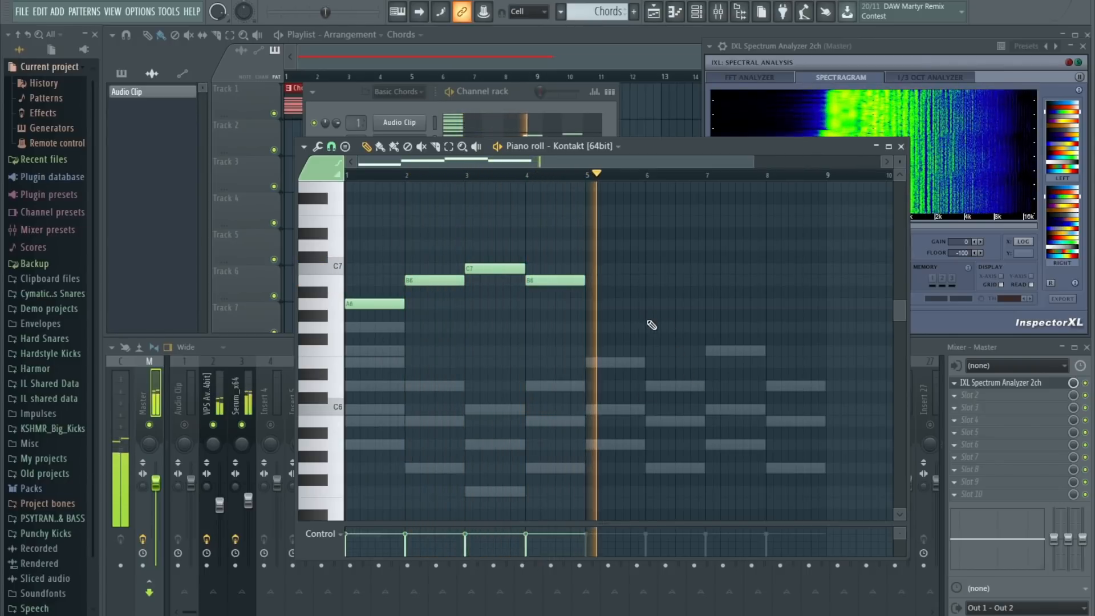
key(ctrl+a)
key(space)
drag(375, 302, 606, 306)
click(702, 338)
mouse_move(782, 280)
mouse_down()
mouse_move(781, 340)
mouse_move(781, 323)
mouse_up()
key(space)
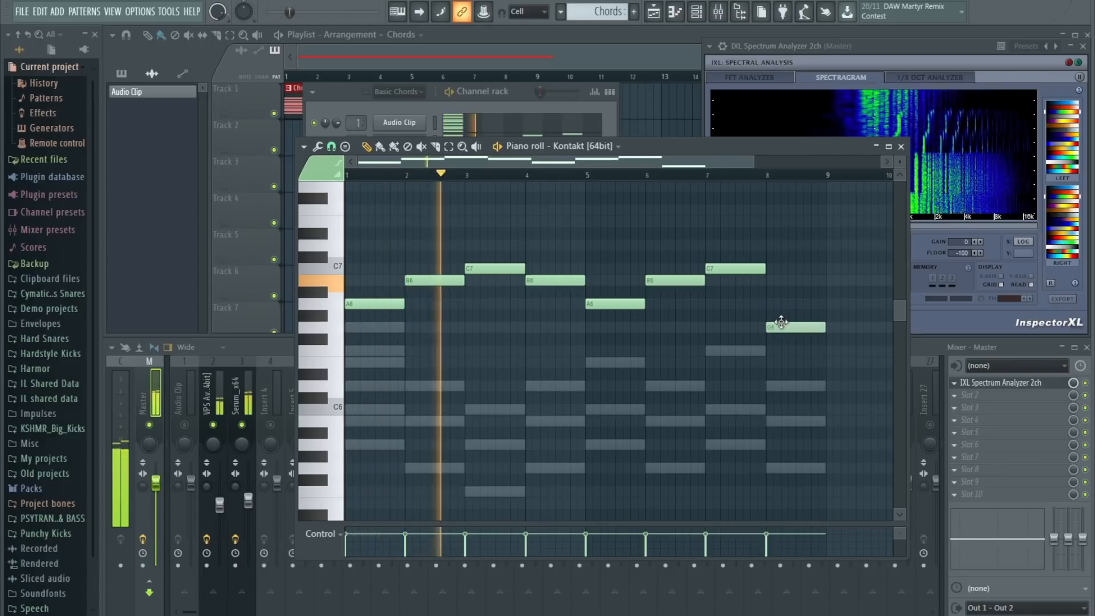
- Lower the whole eight-note string melody by one octave and play it with the chord layers
drag(780, 467, 770, 468)
right_click(806, 469)
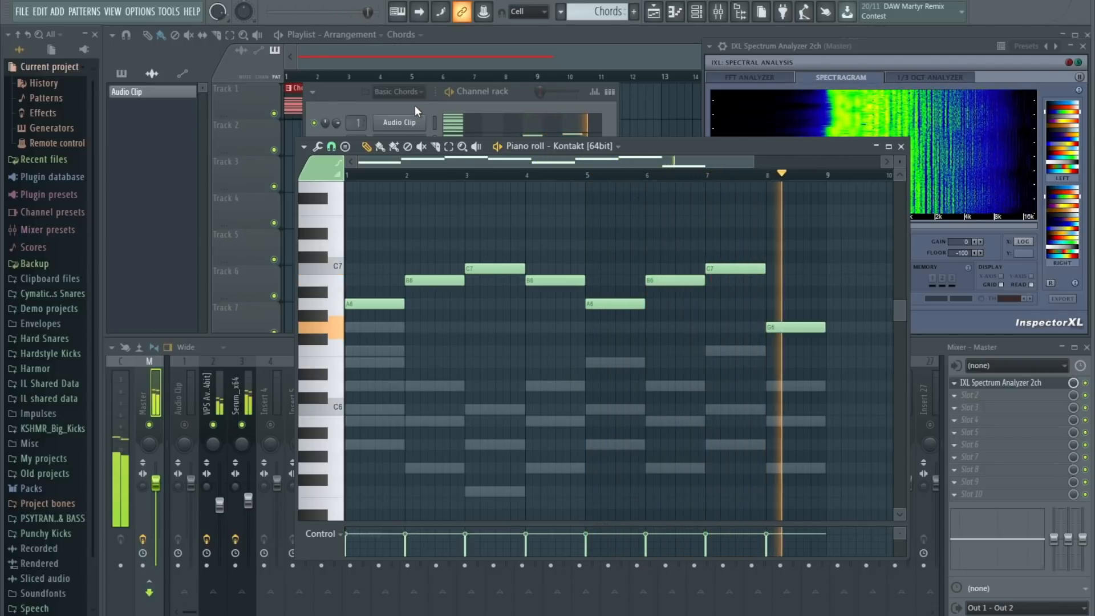
key(space)
drag(821, 345, 328, 222)
key(ctrl+Down)
key(space)
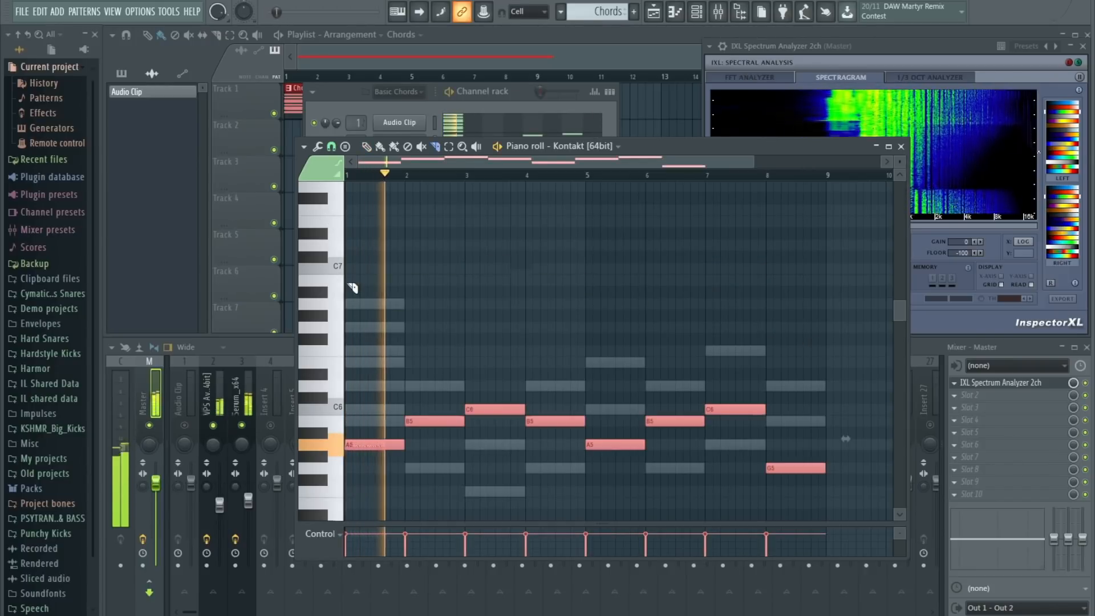
click(341, 128)
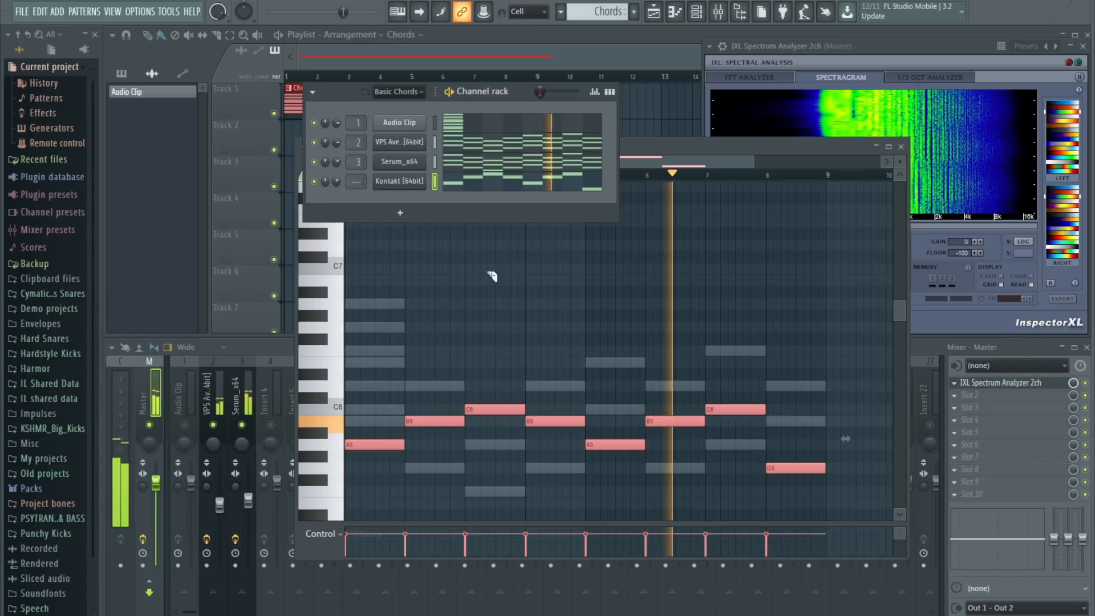
- Route the Kontakt [64bit] channel to mixer insert 4 and solo that track
click(925, 347)
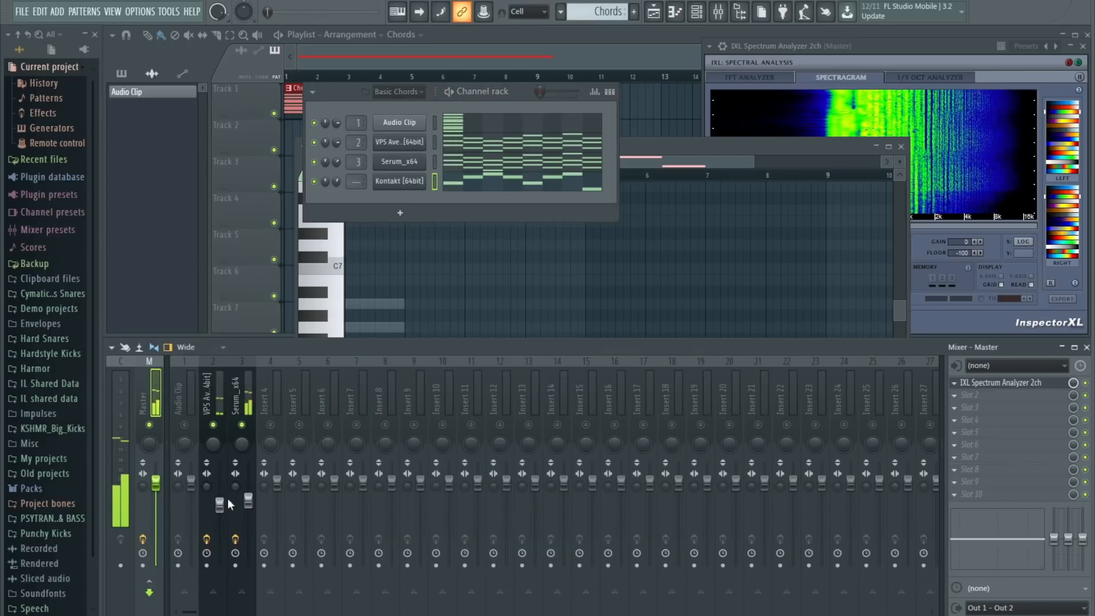
right_click(274, 399)
mouse_move(325, 421)
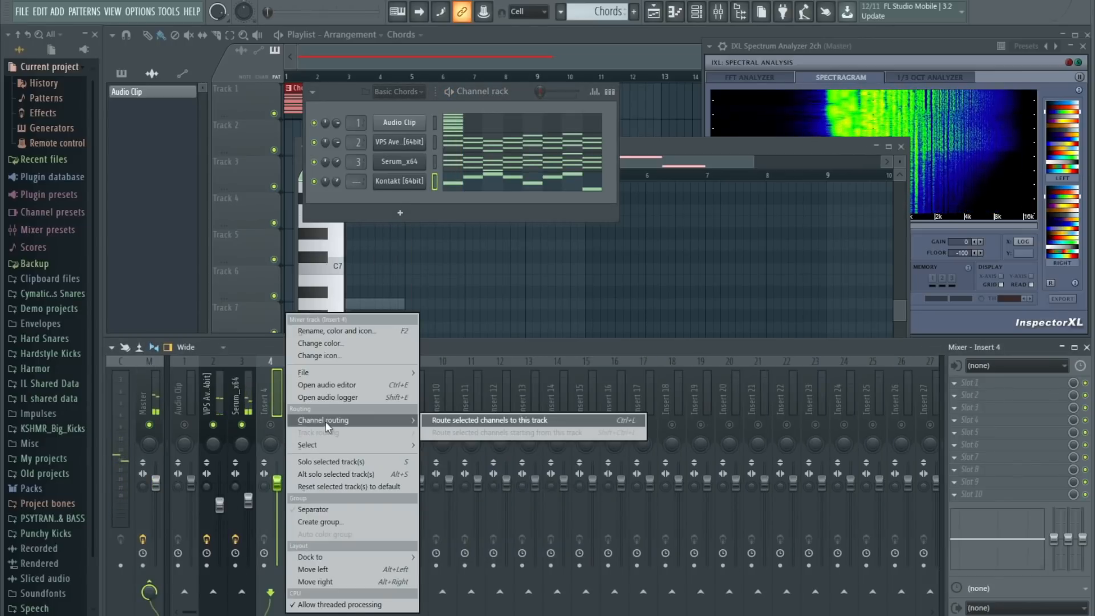
click(453, 419)
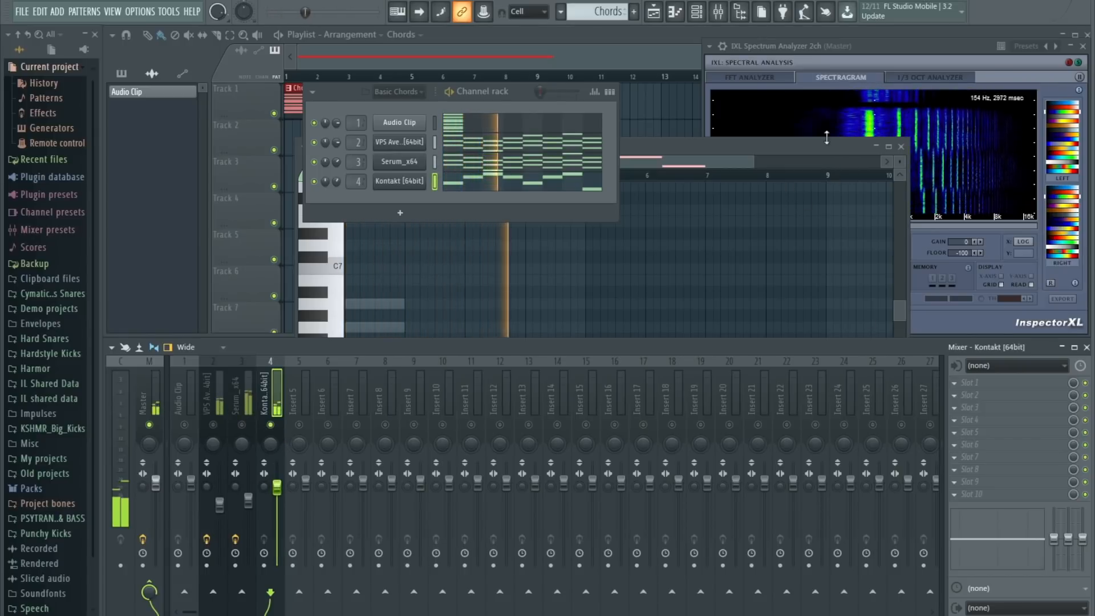
- Check the soloed strings in the spectrum analyzer and load FabFilter Pro-Q 2 [64bit] into the Kontakt track's first effect slot
click(868, 45)
key(space)
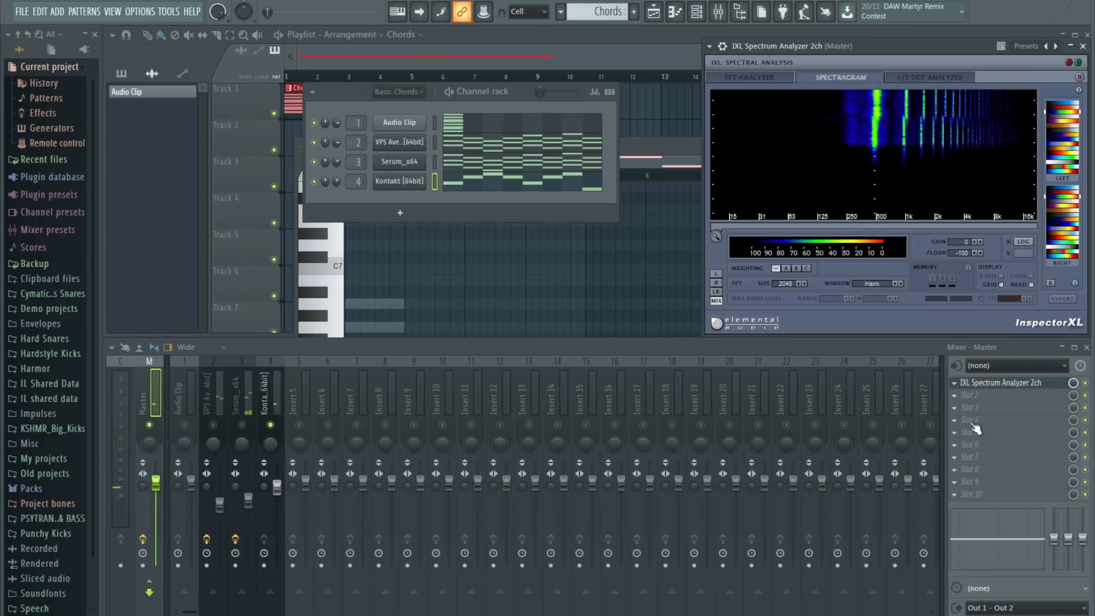
click(271, 399)
key(space)
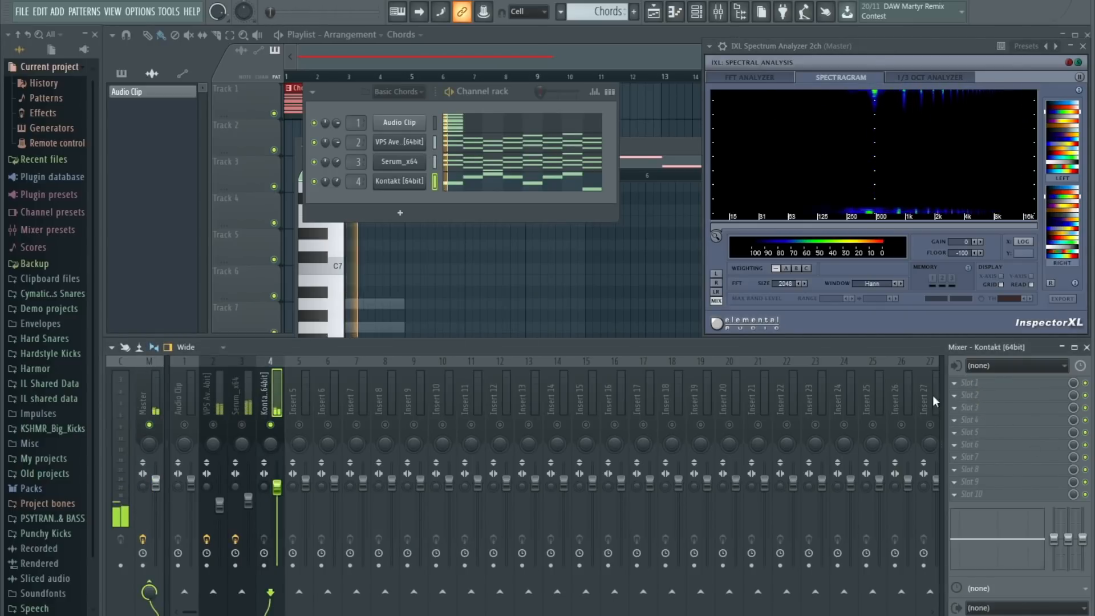
click(954, 384)
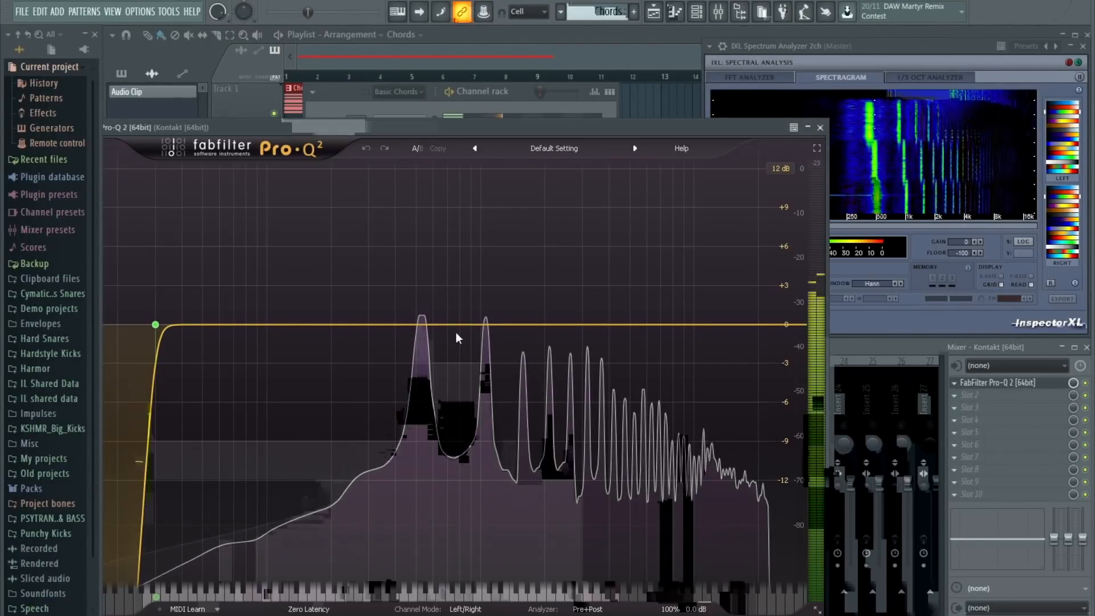
- Boost the strings by 5.67 dB at 838.02 Hz and about 3 dB near 2.4 kHz, and raise the low cut's frequency
double_click(431, 308)
drag(432, 308, 464, 251)
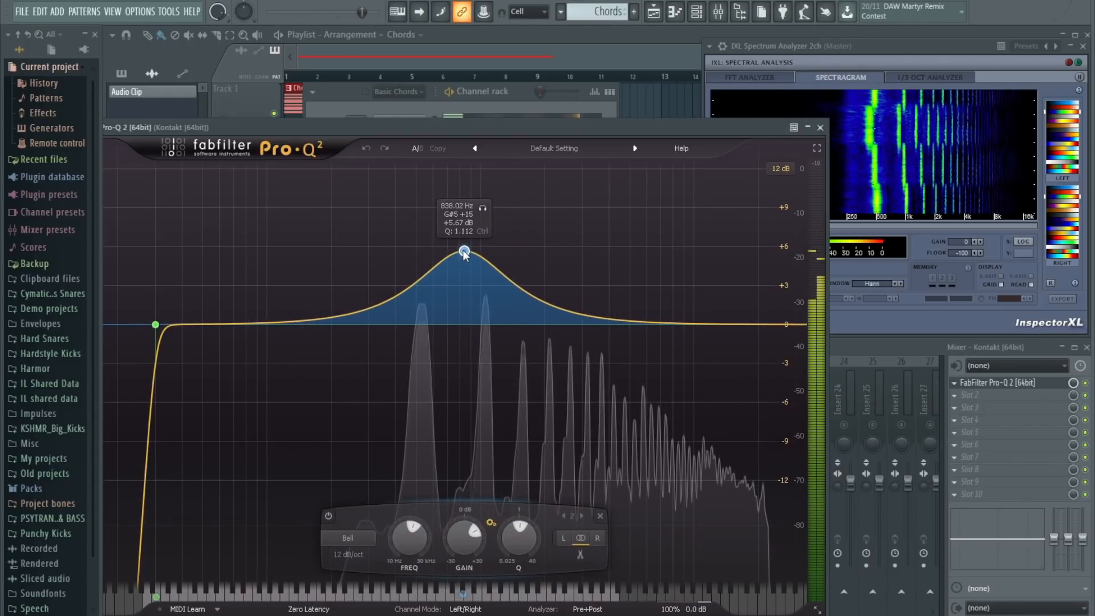
click(550, 298)
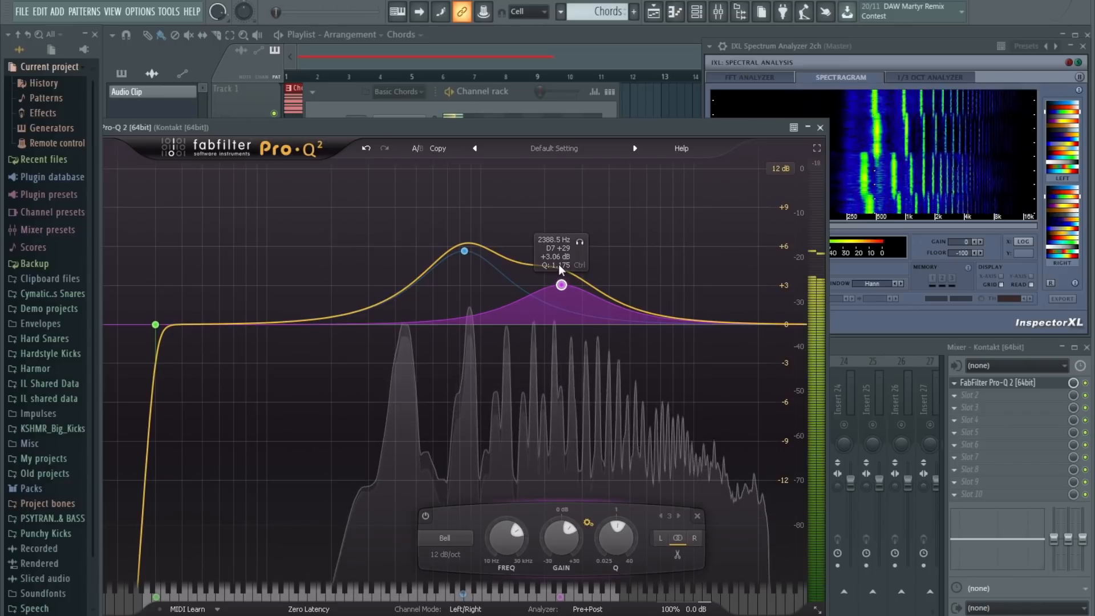
drag(561, 288, 567, 290)
drag(155, 325, 225, 333)
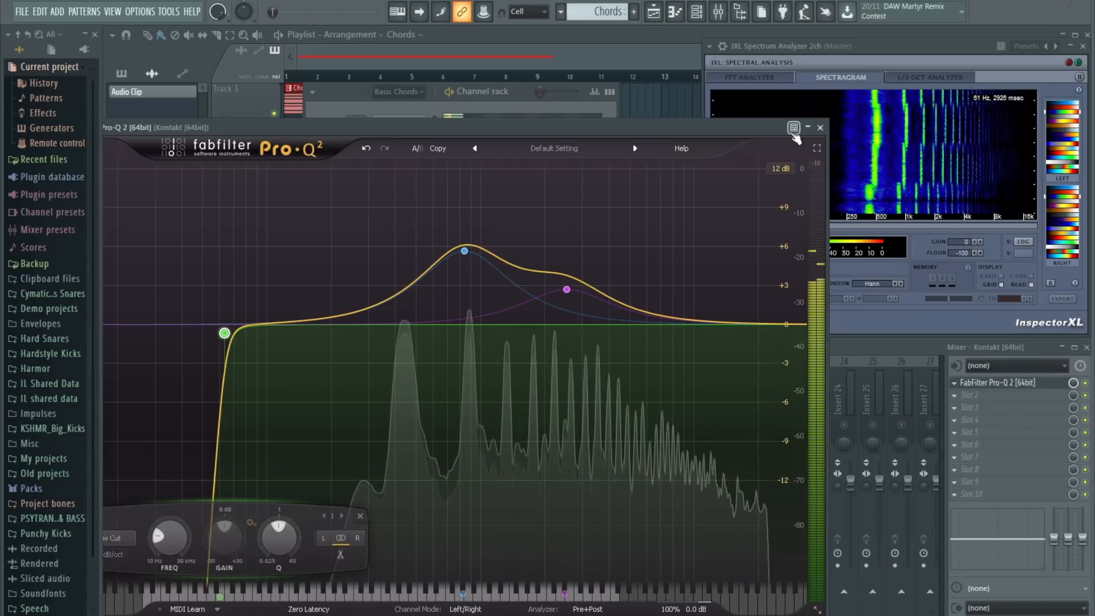
click(802, 147)
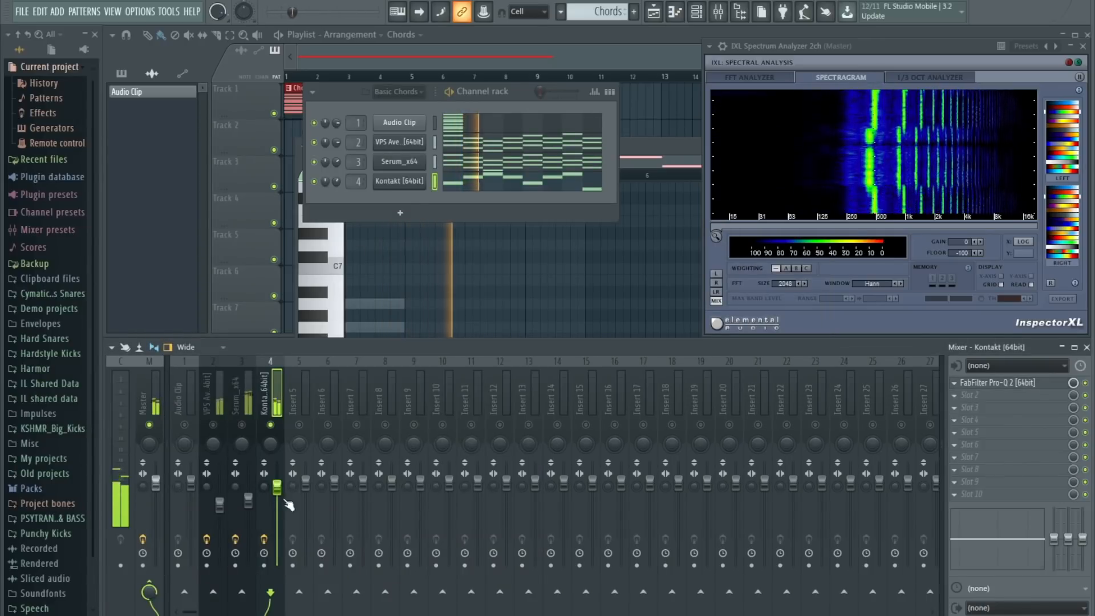
- Unsolo the Kontakt track and slightly lower the Serum_x64 track's volume
right_click(271, 425)
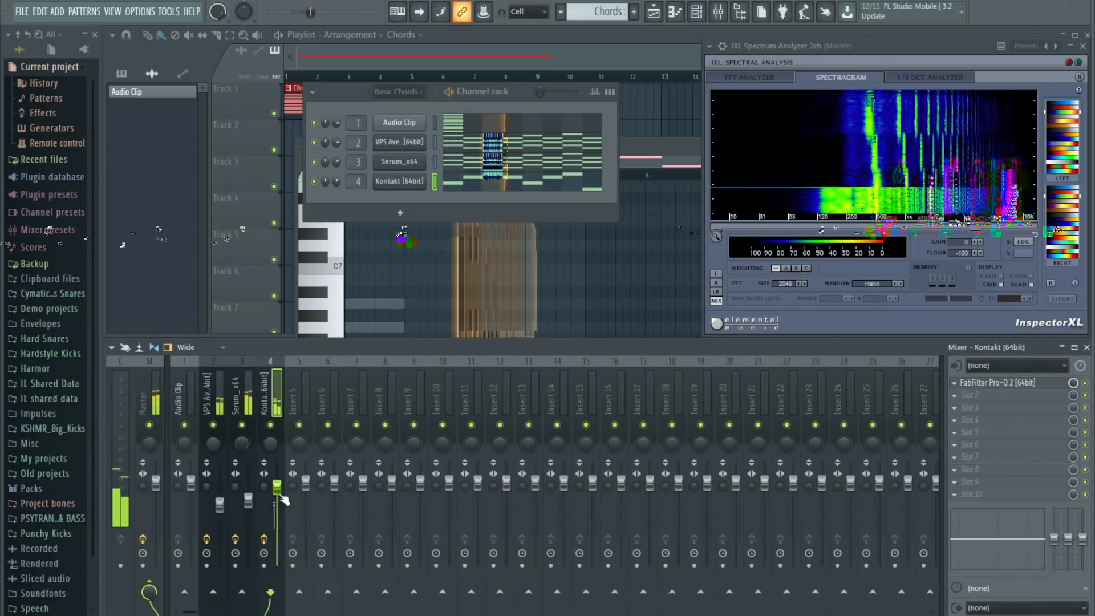
drag(249, 503, 249, 511)
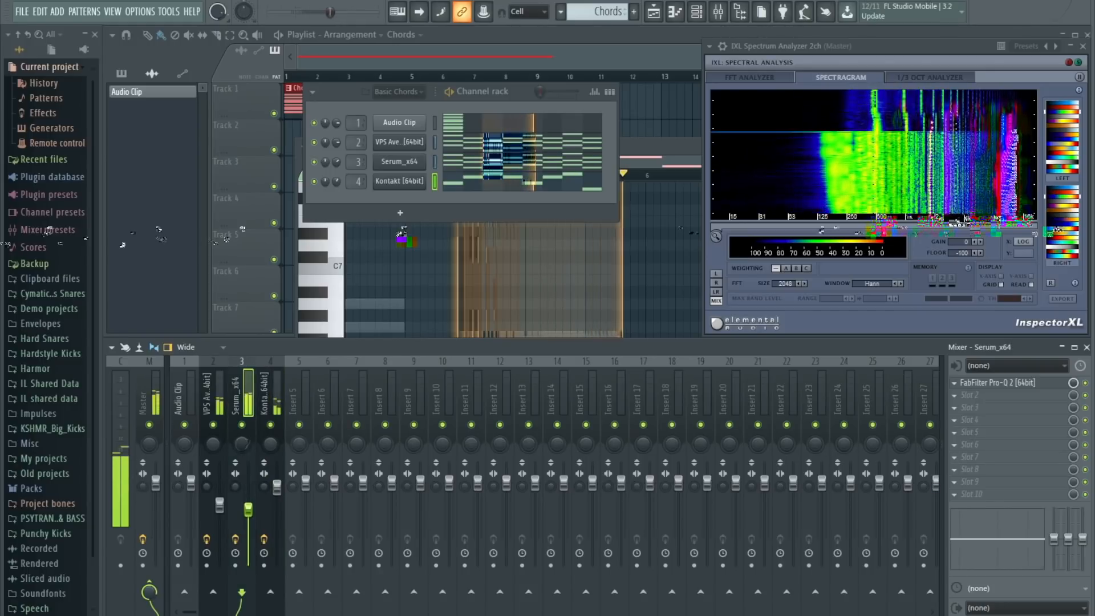
- Slightly lower the Kontakt track's volume and compare the mix with that track muted and unmuted
click(276, 488)
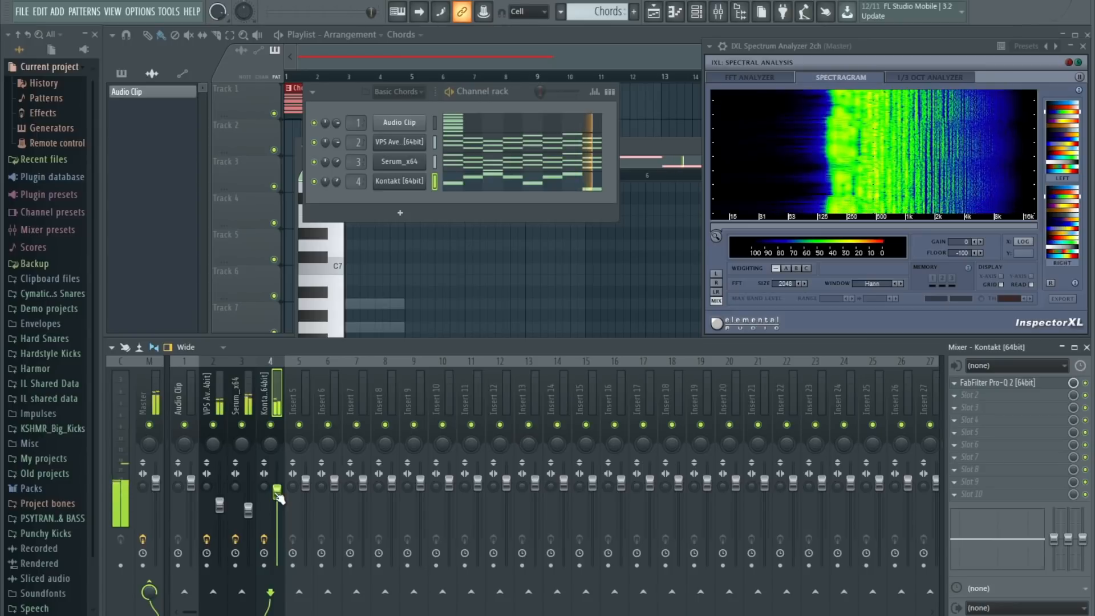
click(270, 425)
click(271, 425)
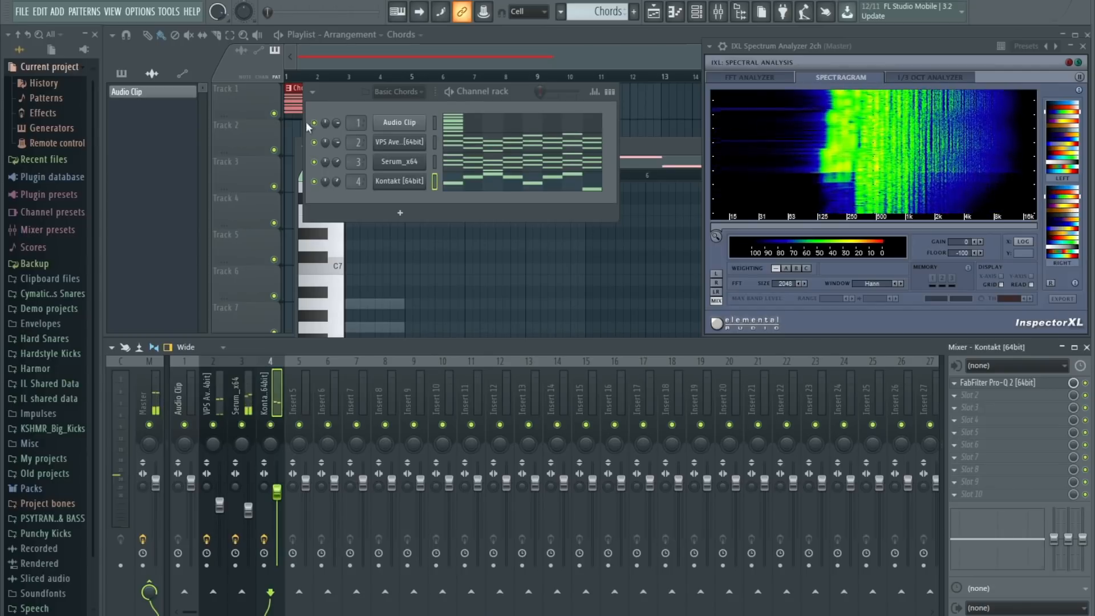
- Add a Massive instrument channel to the pattern and open its piano roll
click(59, 14)
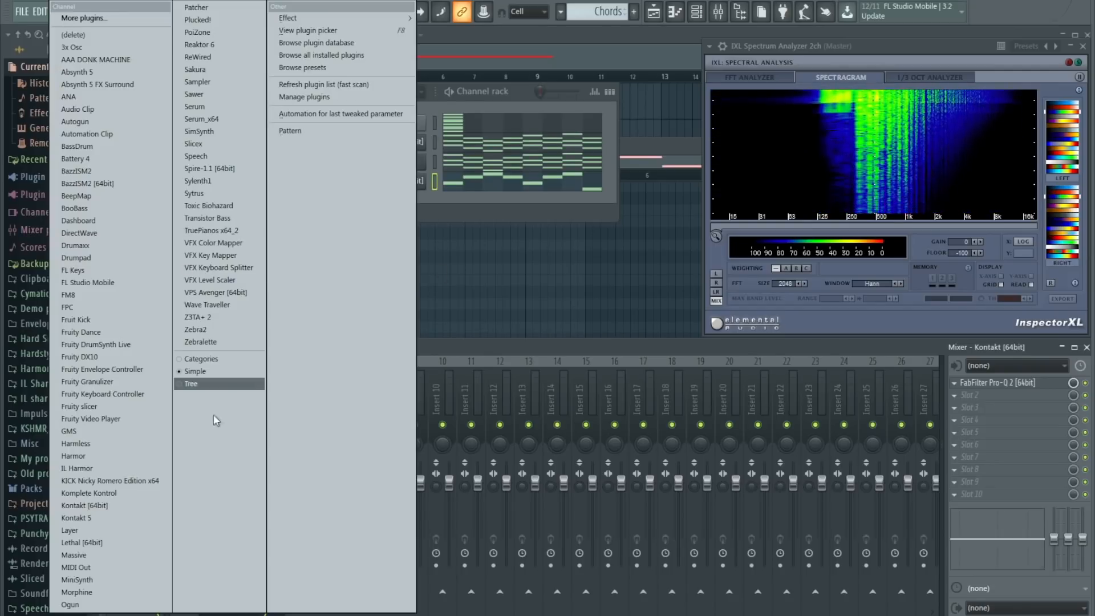
click(113, 556)
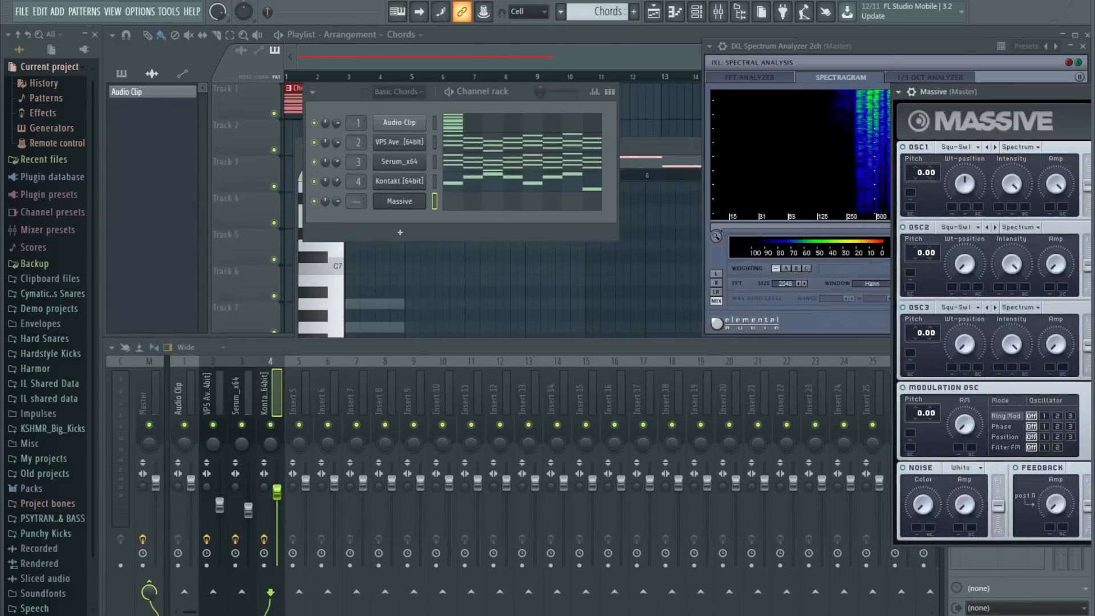
click(466, 203)
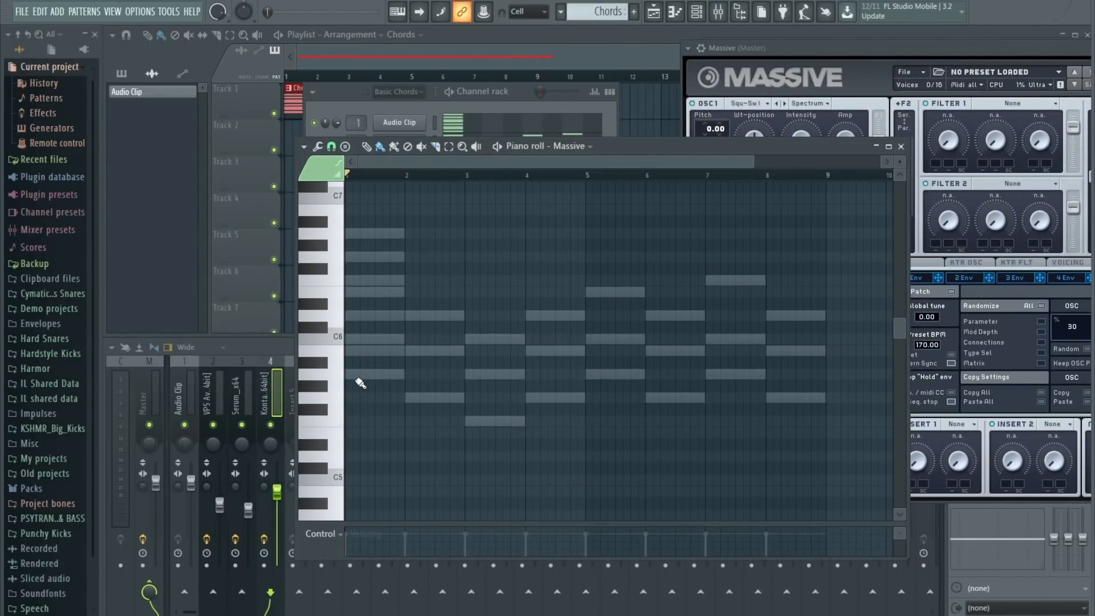
- Enter a one-bar bass line in Massive over eight bars with the notes A5, G5, F5, G5, A5, G5, F5, G5
click(348, 374)
click(406, 397)
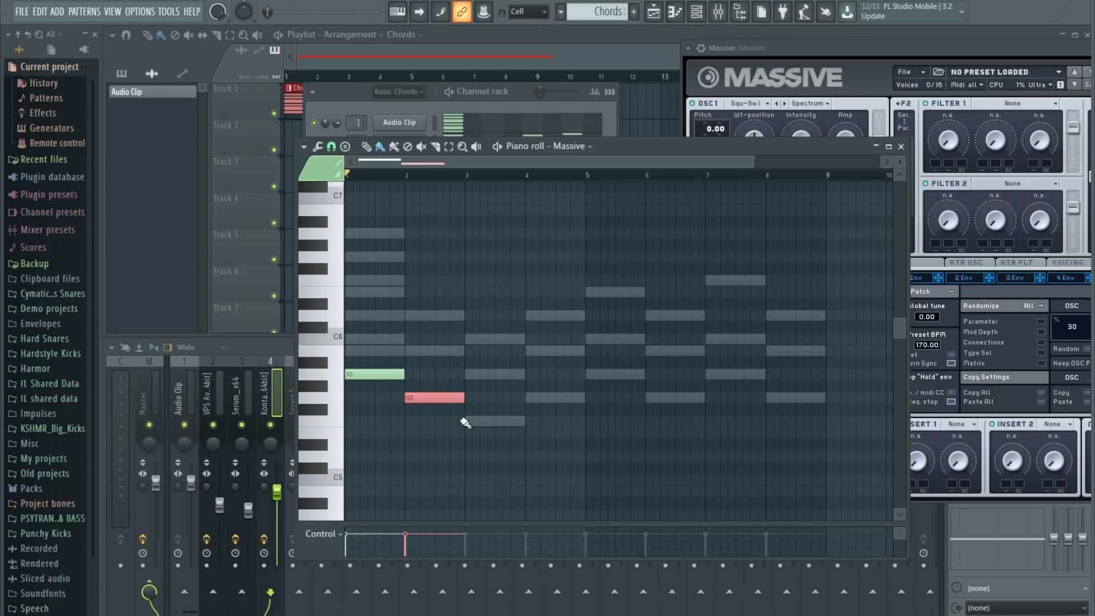
click(469, 421)
click(529, 398)
click(594, 375)
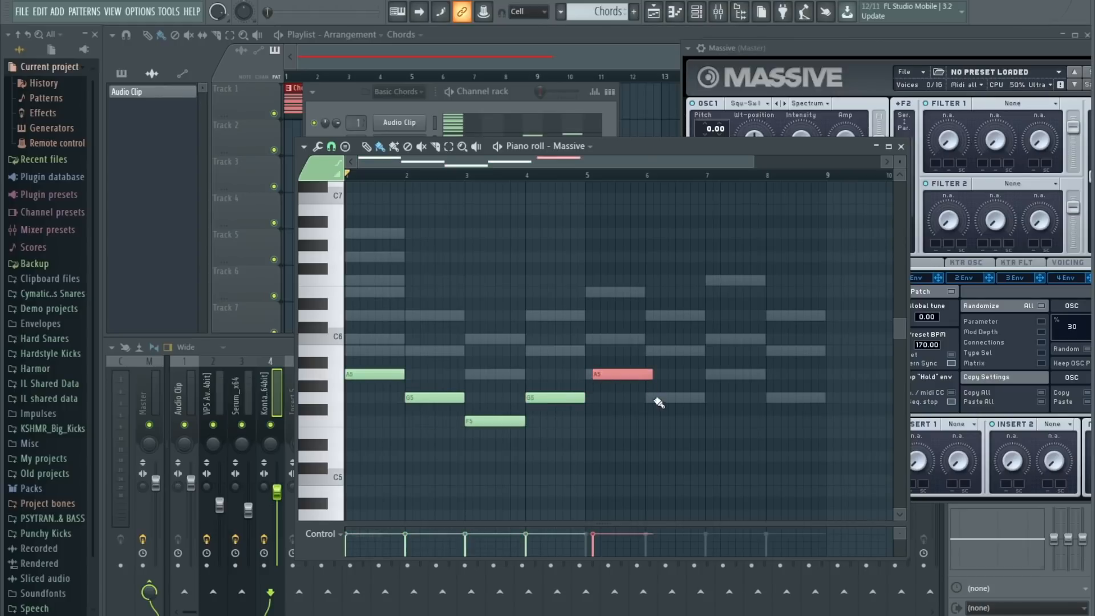
click(656, 399)
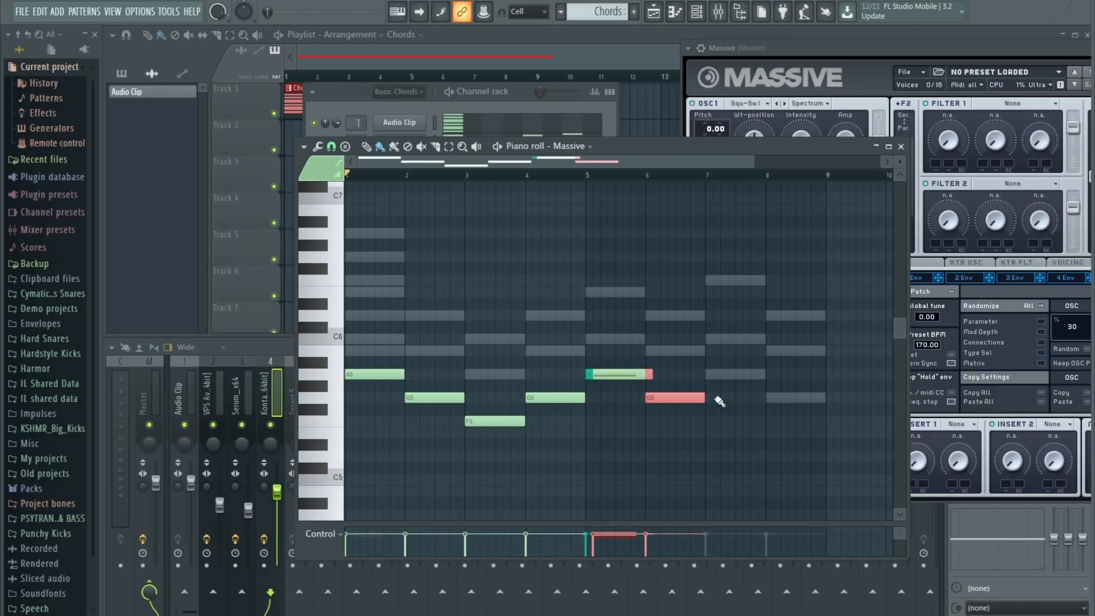
click(709, 375)
drag(740, 370, 736, 423)
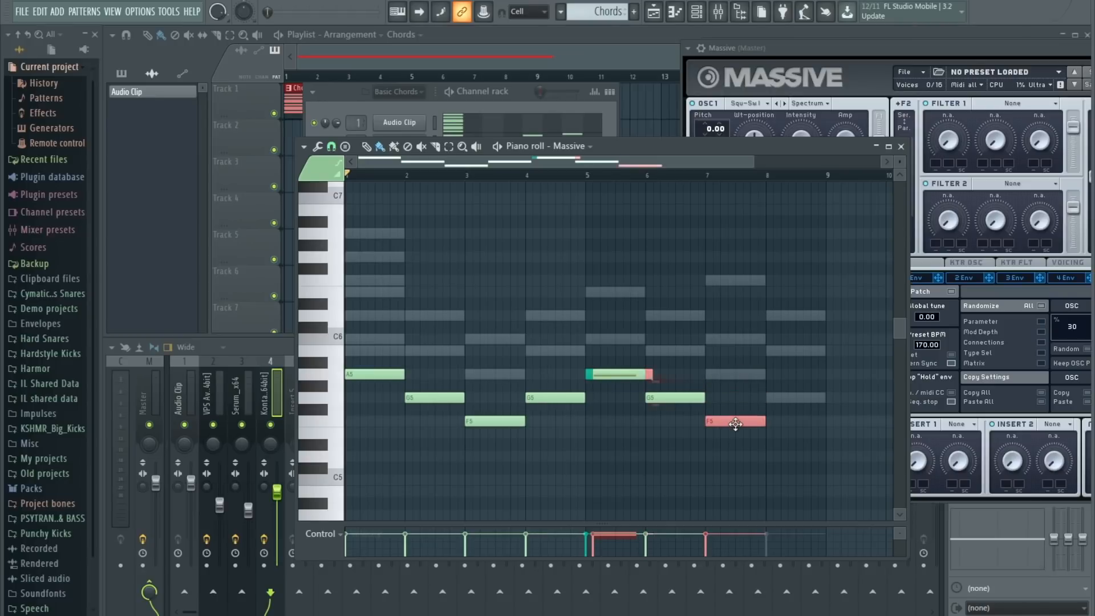
click(771, 398)
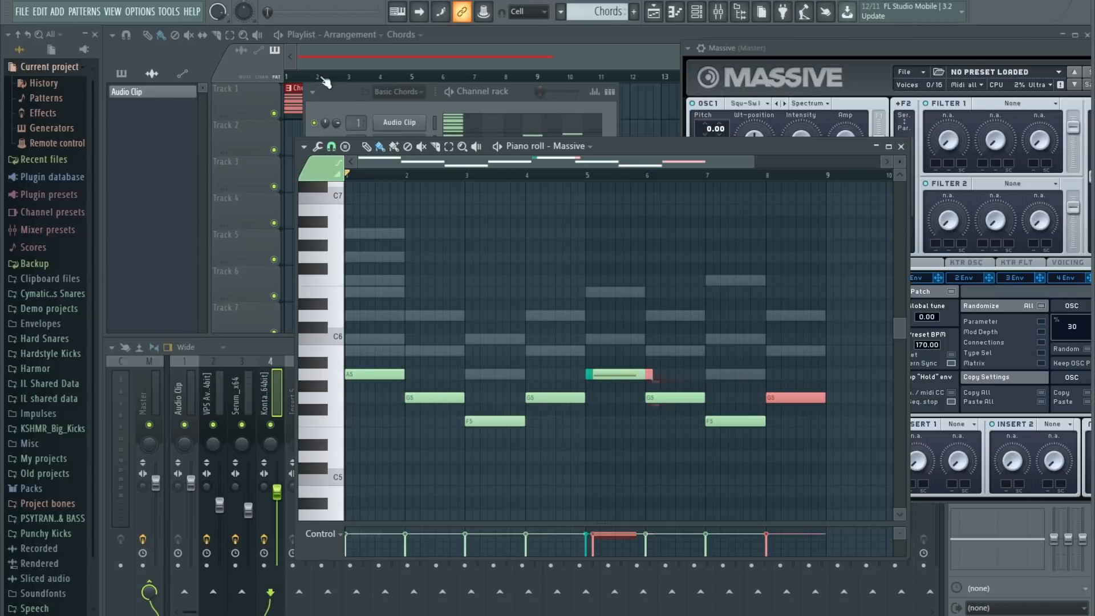
- Route the Massive channel to mixer insert 5 and solo that track
click(355, 100)
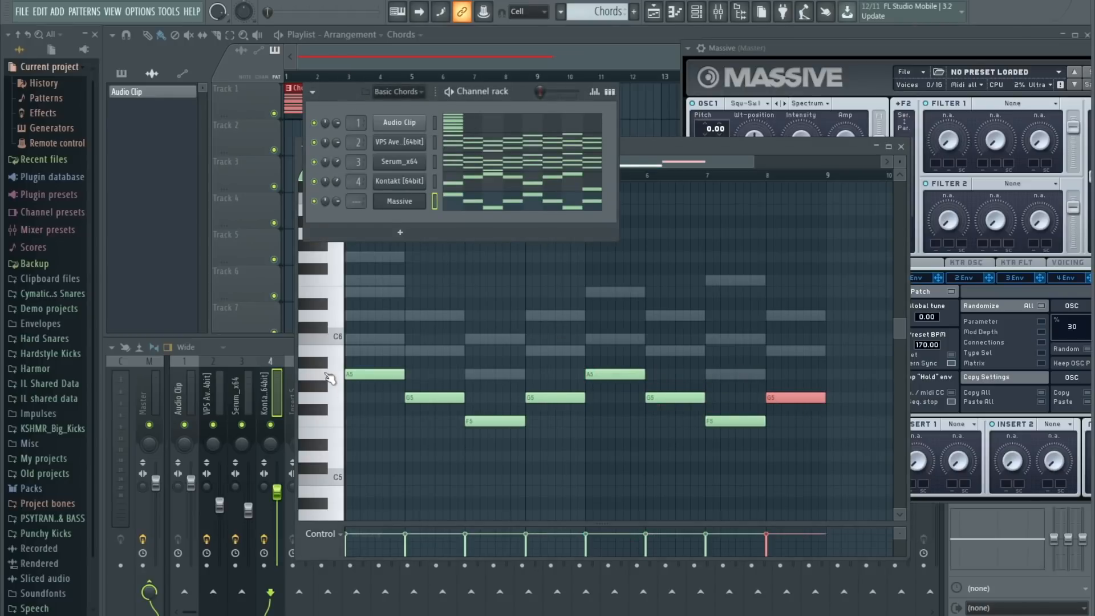
click(260, 348)
right_click(302, 399)
mouse_move(439, 420)
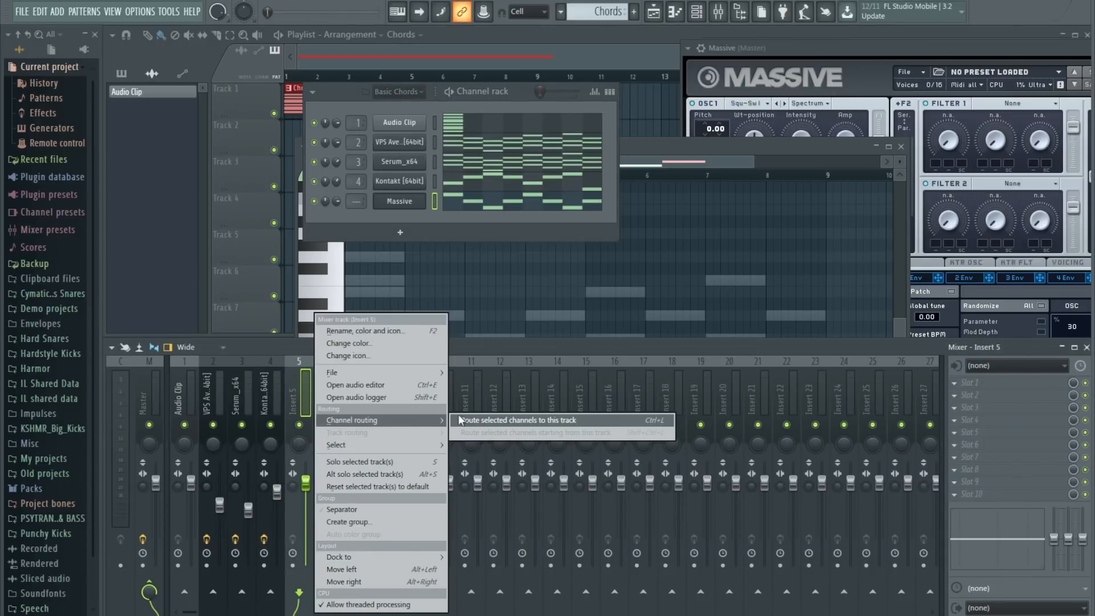
click(514, 421)
right_click(299, 425)
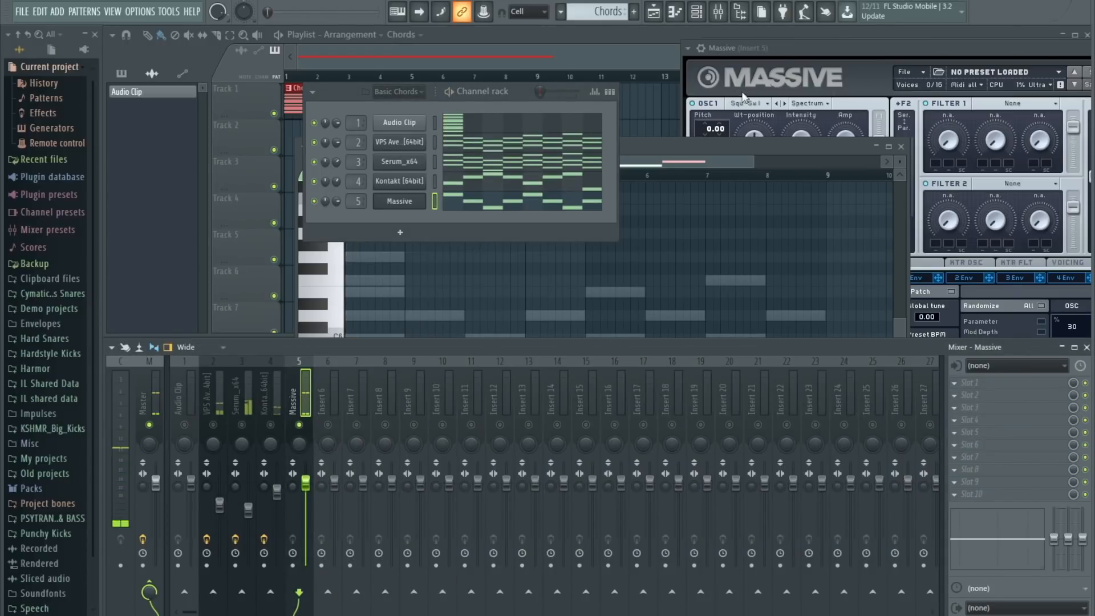
- Set Massive's oscillator 1 to the Sin-Square wavetable with a pitch of -24 and play the pattern
drag(803, 57, 341, 76)
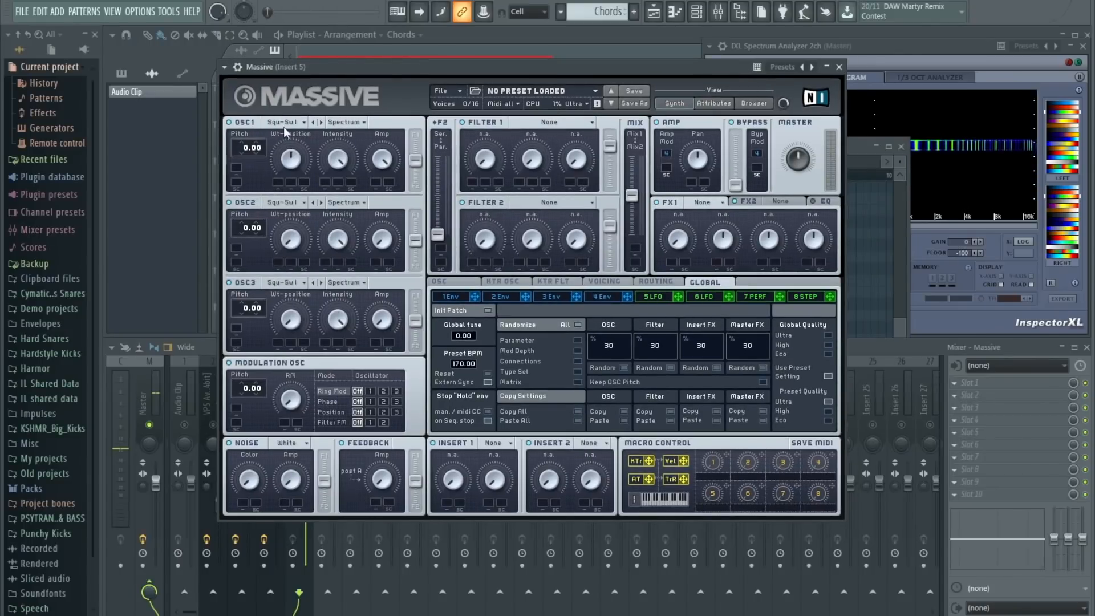
click(284, 122)
click(342, 162)
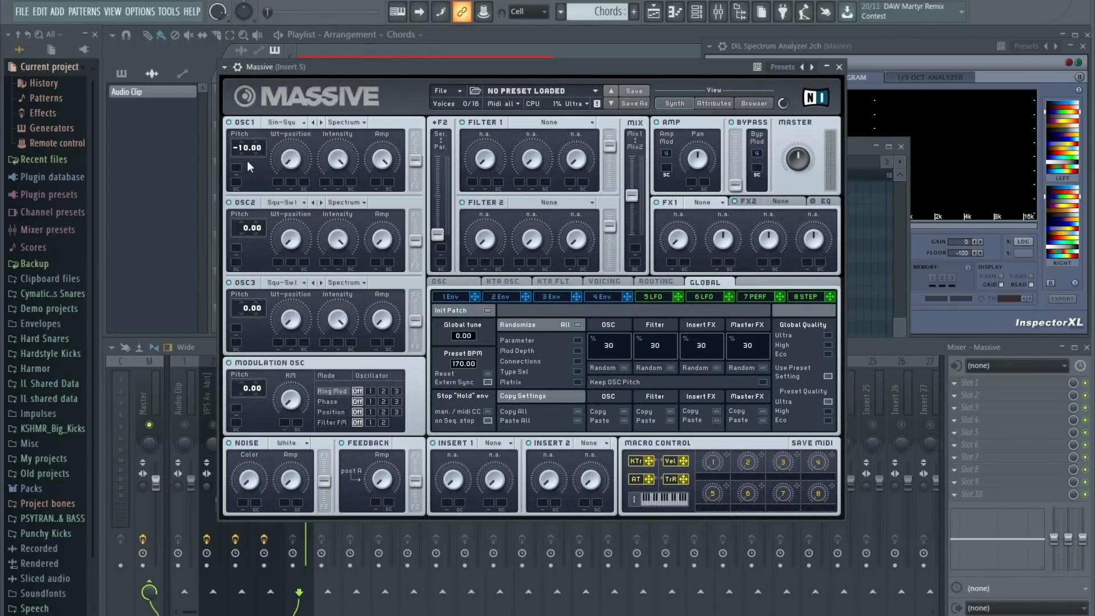
key(space)
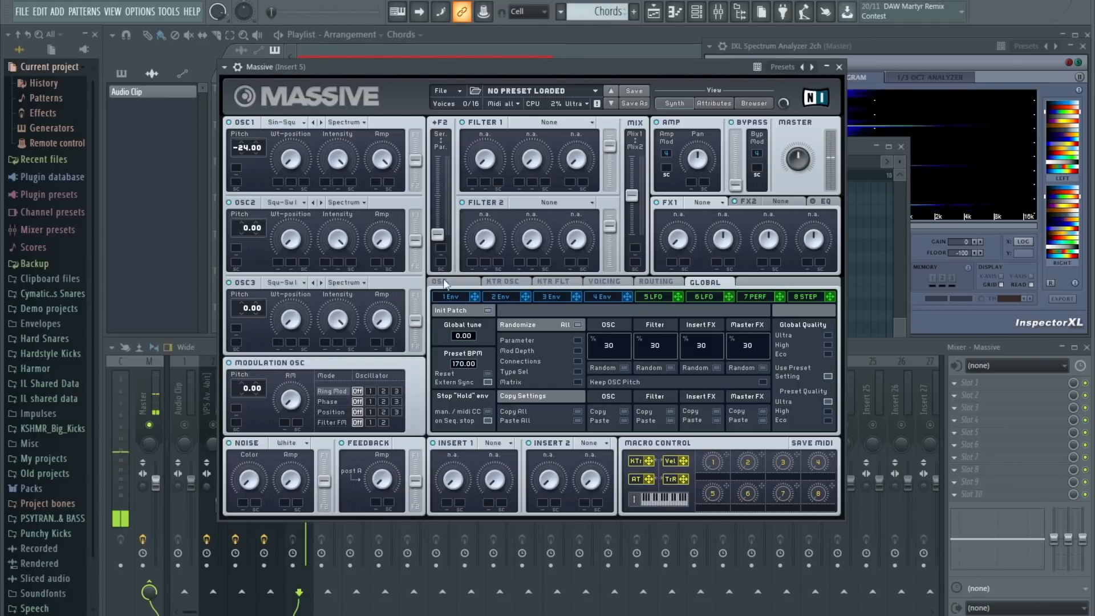
- Raise the decay level of Massive's envelope 4 to maximum and reduce its attack
click(602, 297)
drag(610, 358, 608, 336)
drag(503, 408, 519, 455)
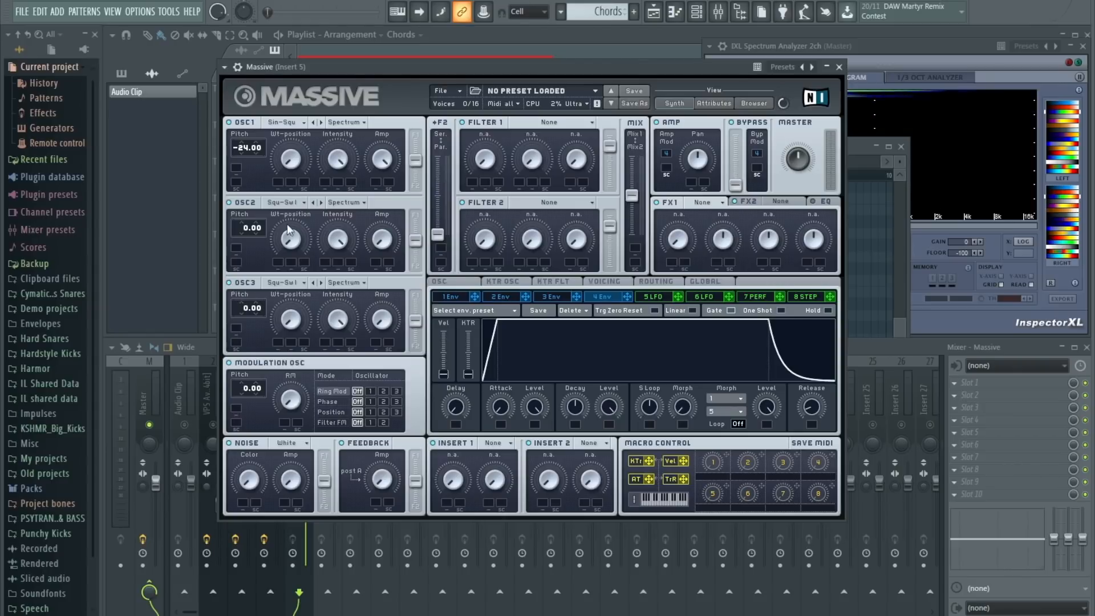
- Set oscillator 2 to the Smooth Square wavetable with a pitch of -24 and its amp raised
click(288, 203)
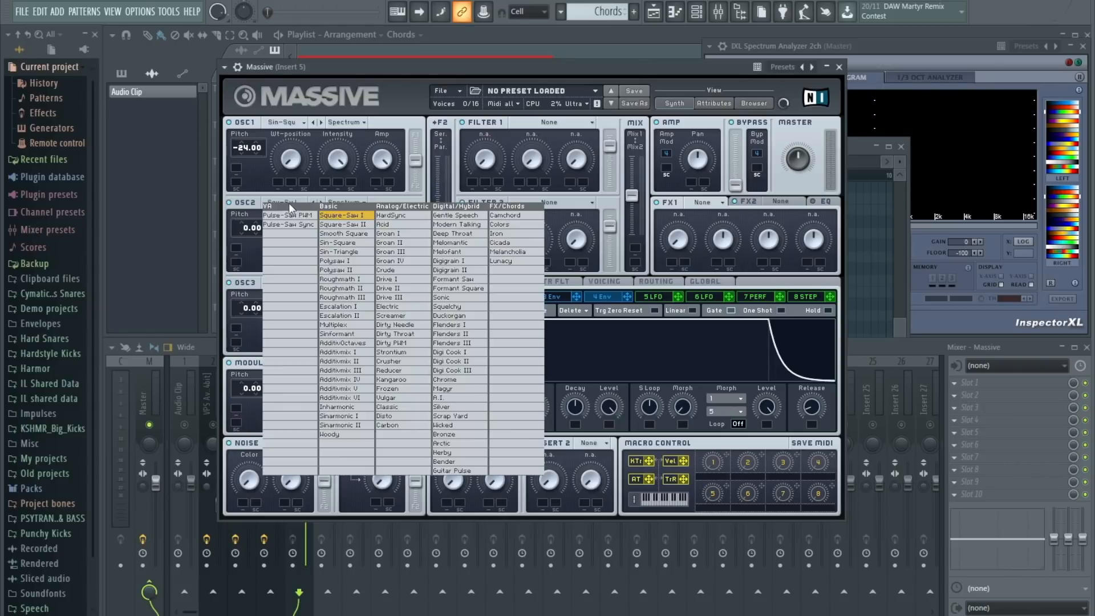
click(354, 234)
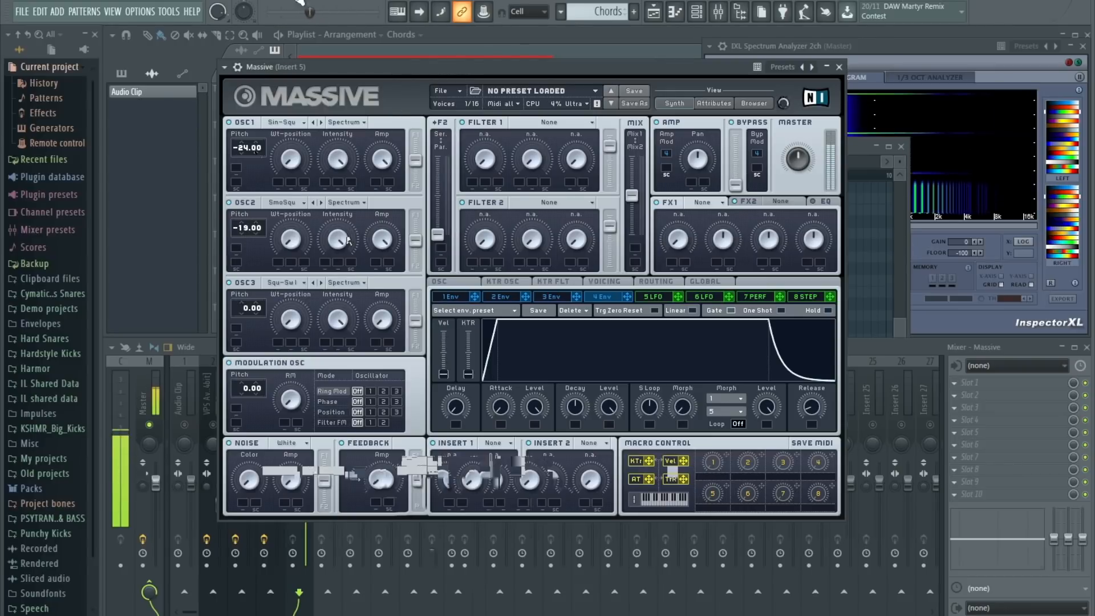
key(space)
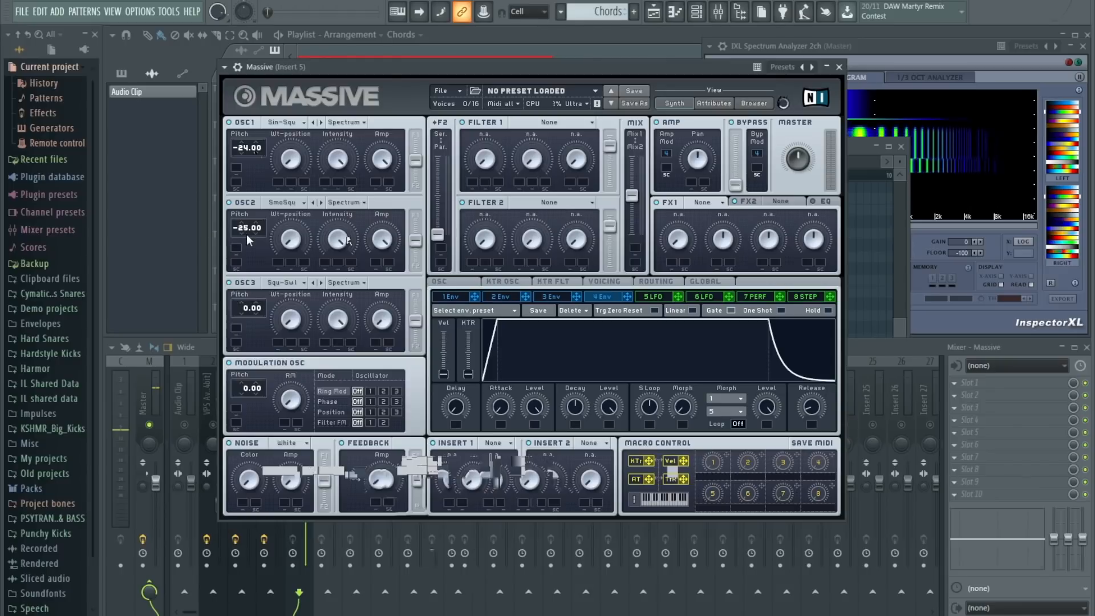
drag(247, 235, 247, 232)
- Send oscillators 1 and 2 fully to filter 1, set it to Lowpass 4 and lower its cutoff during playback
drag(420, 238, 421, 158)
click(565, 123)
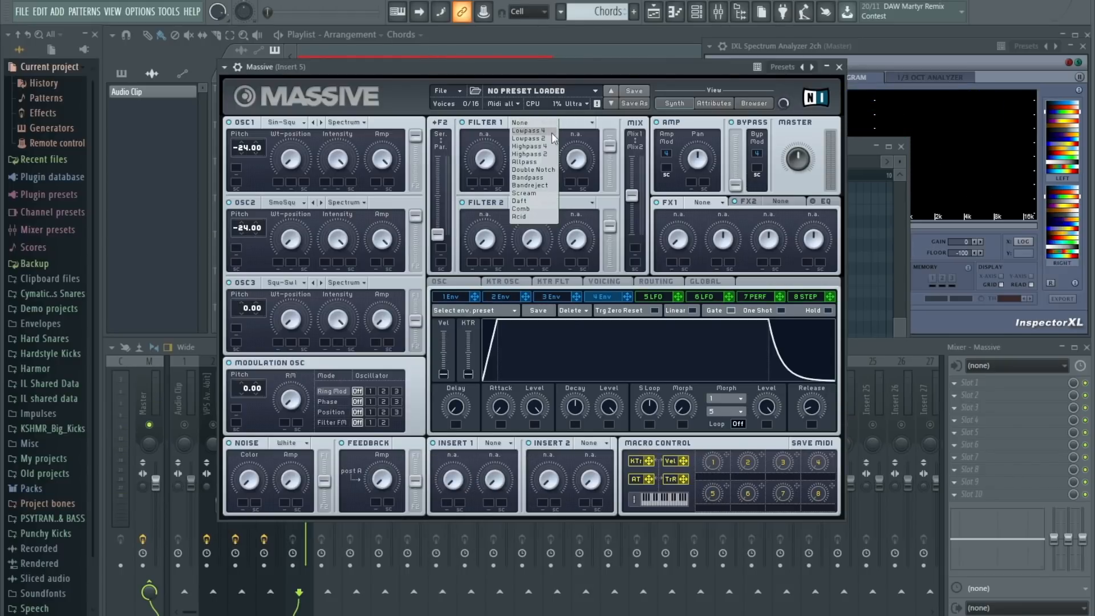
click(551, 130)
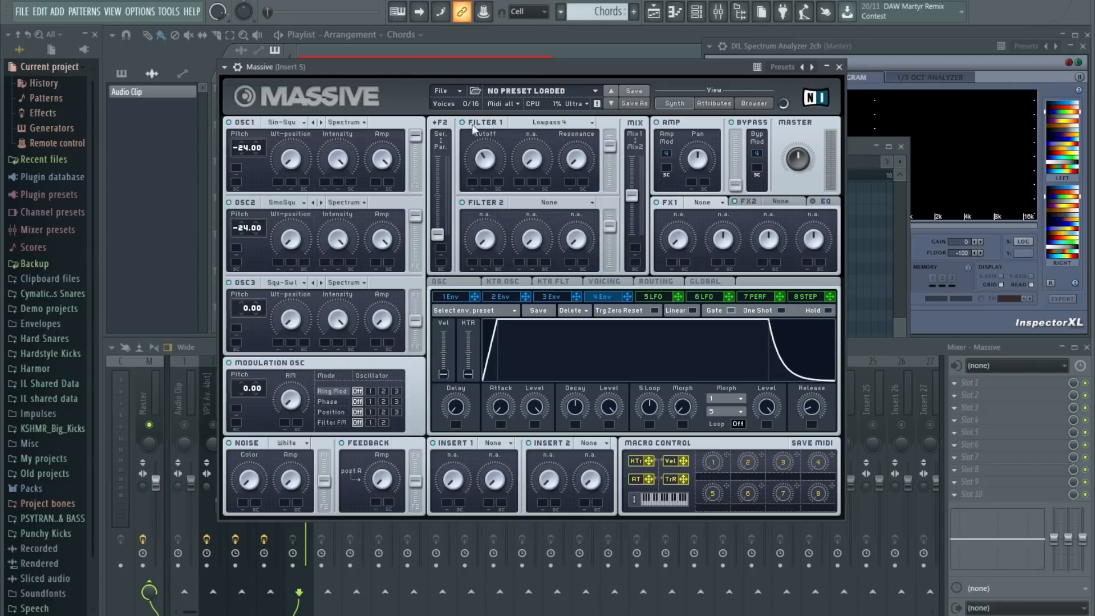
key(space)
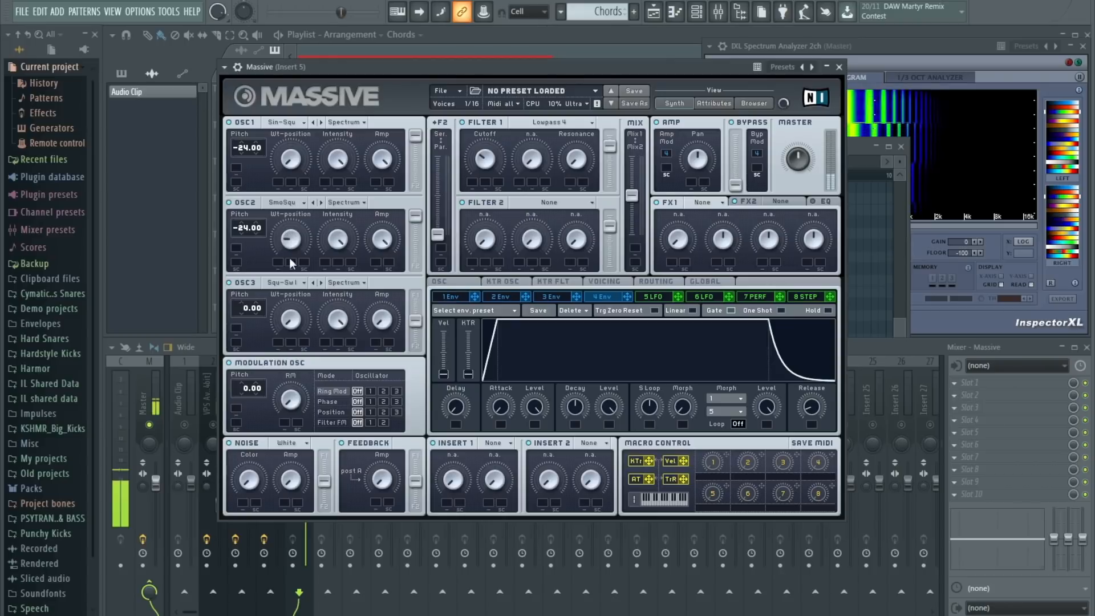
- Change oscillator 2 to the Square-Saw II wavetable with a pitch of -36 and switch oscillator 1 back on
click(284, 203)
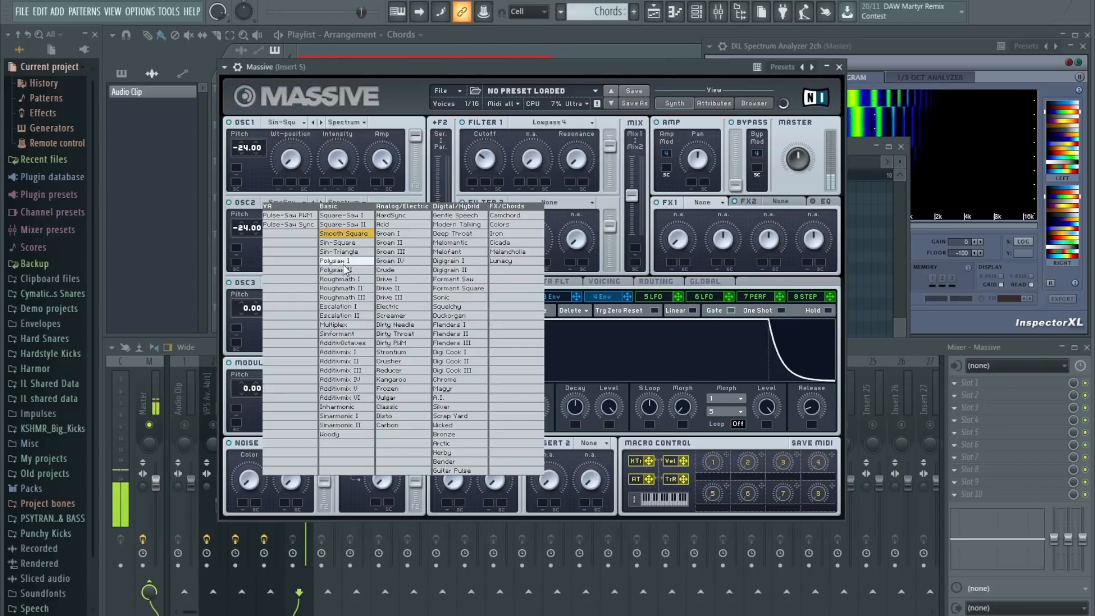
click(344, 225)
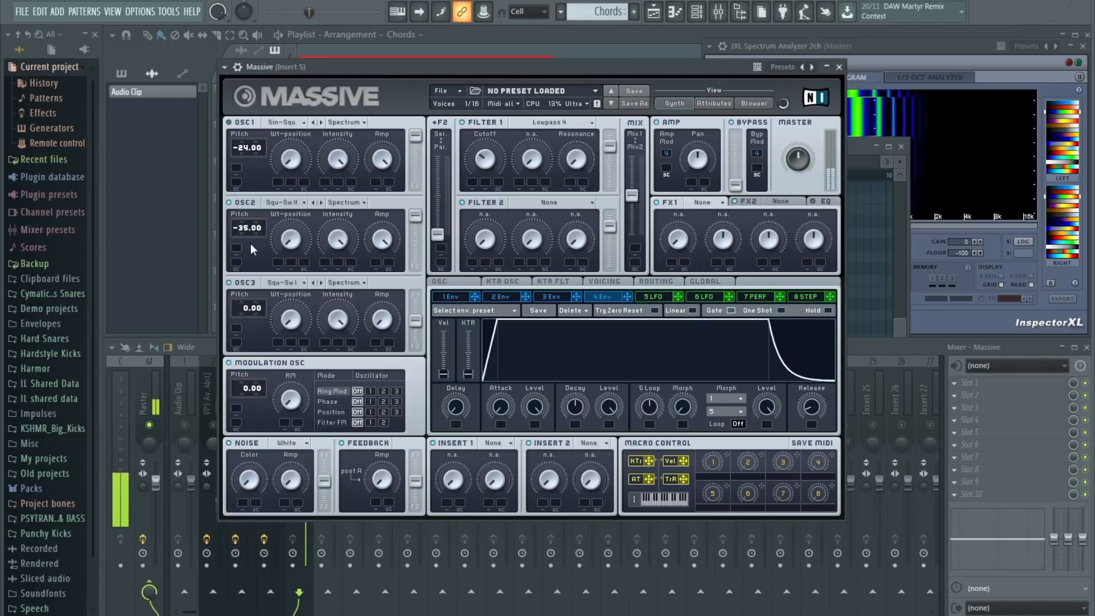
drag(251, 244, 251, 246)
click(229, 122)
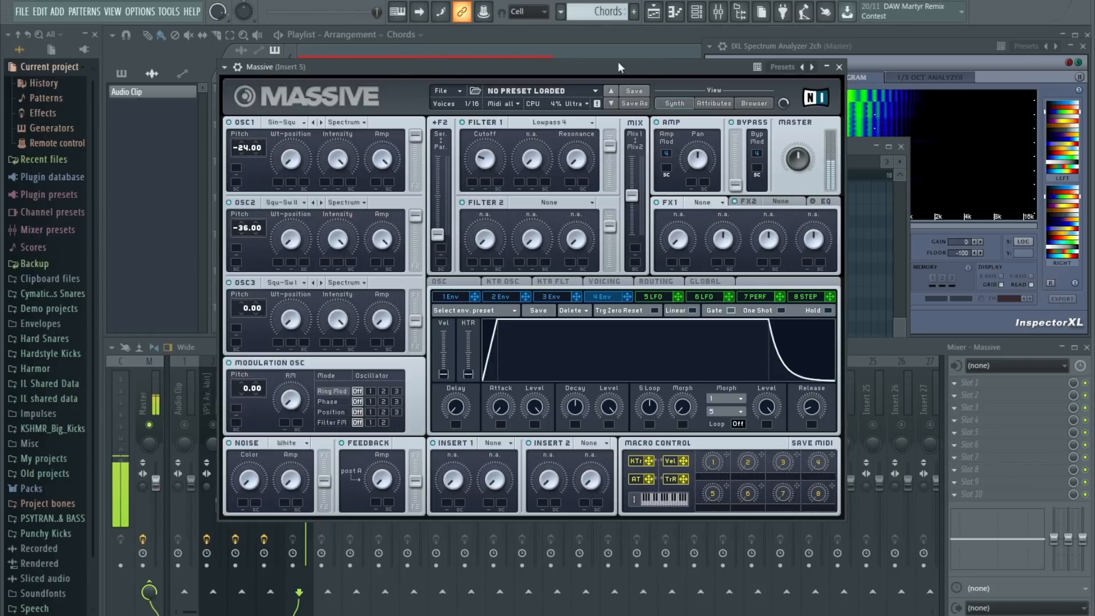
- Unsolo the Massive track, play the full mix with the spectrum analyzer in view, and slightly lower Massive's volume
drag(436, 71, 340, 100)
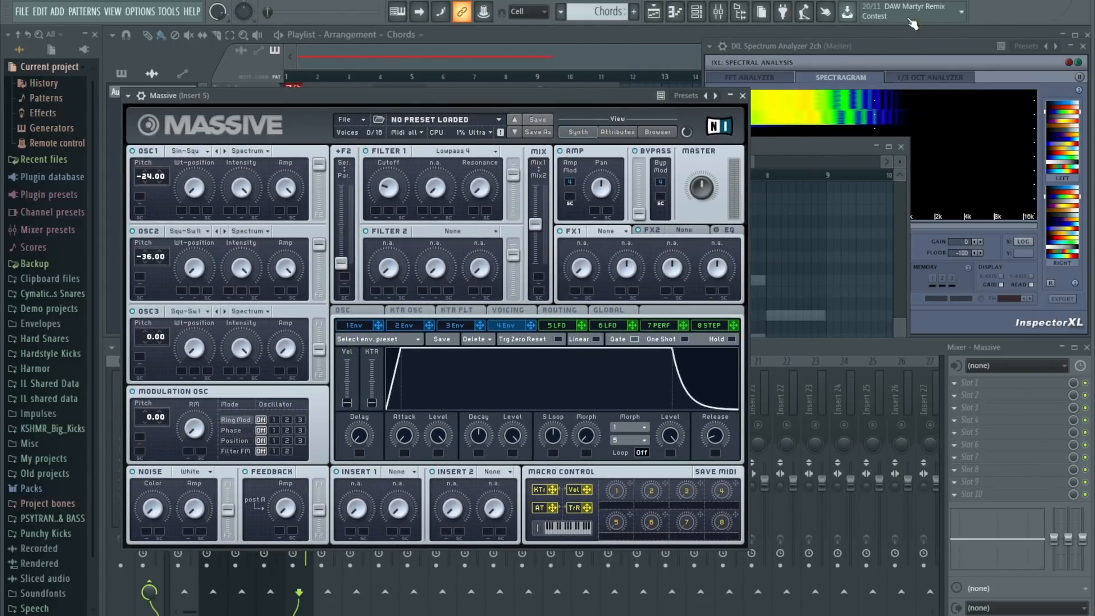
click(911, 44)
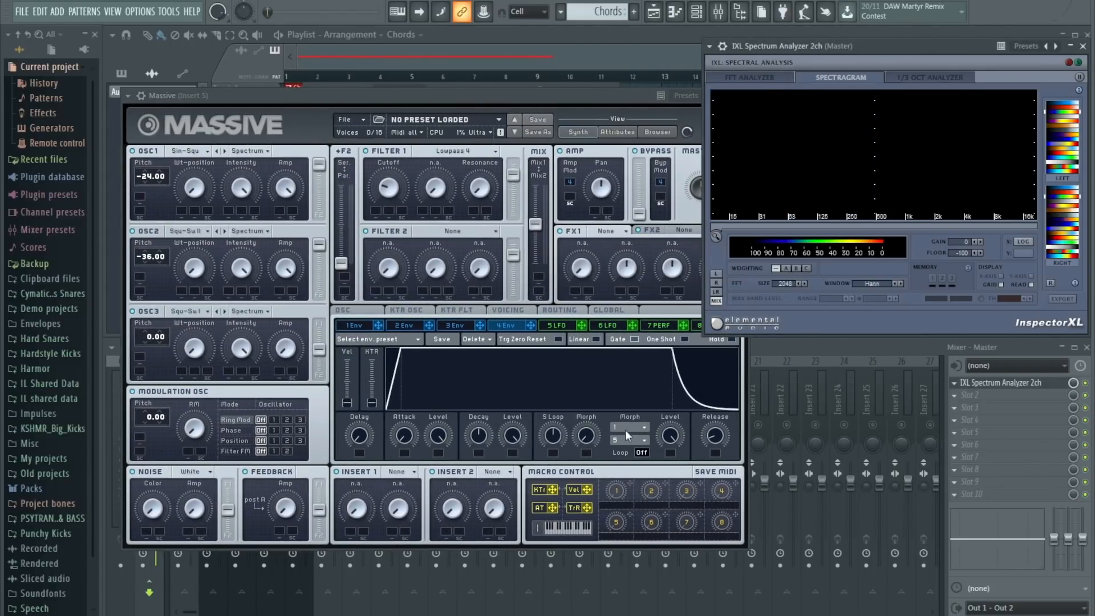
click(757, 354)
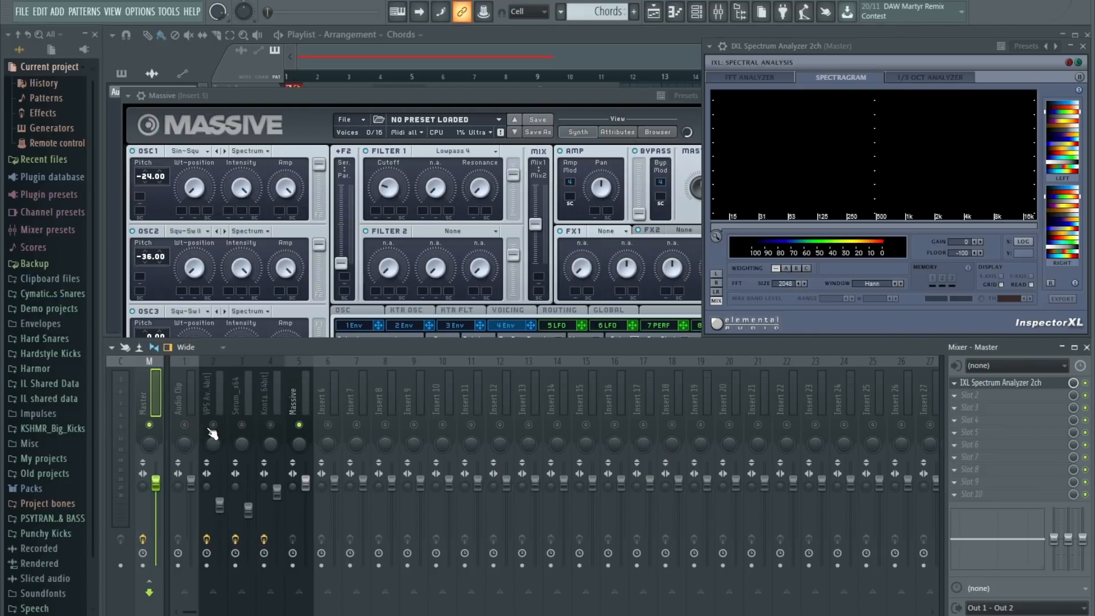
right_click(214, 427)
click(304, 434)
key(space)
click(300, 426)
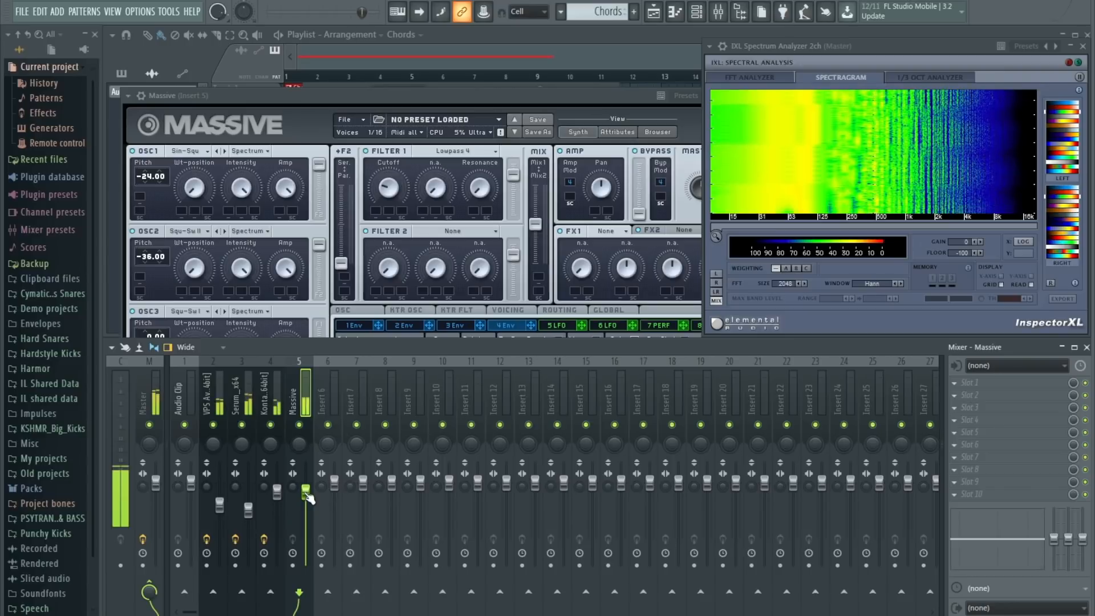
key(space)
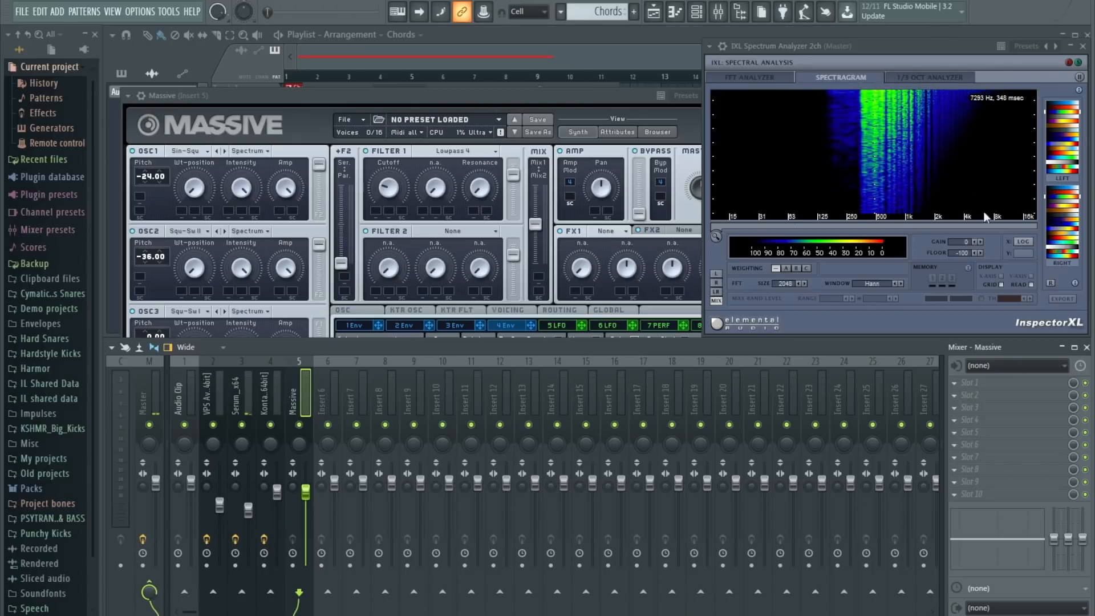
key(space)
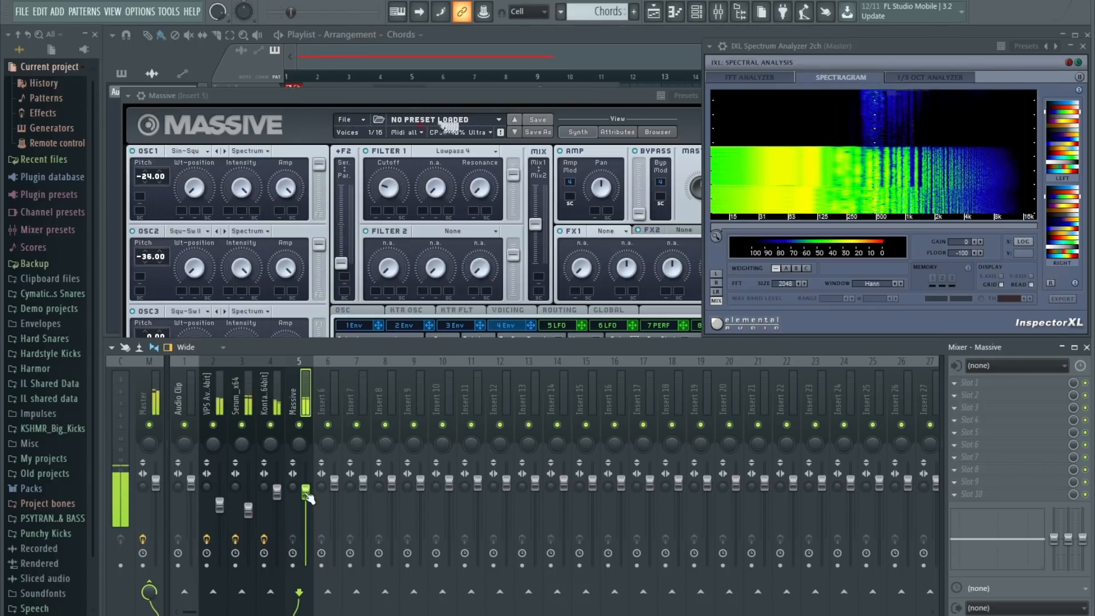
- Solo the Massive track and load FabFilter Pro-Q 2 [64bit] into its first effect slot
right_click(306, 425)
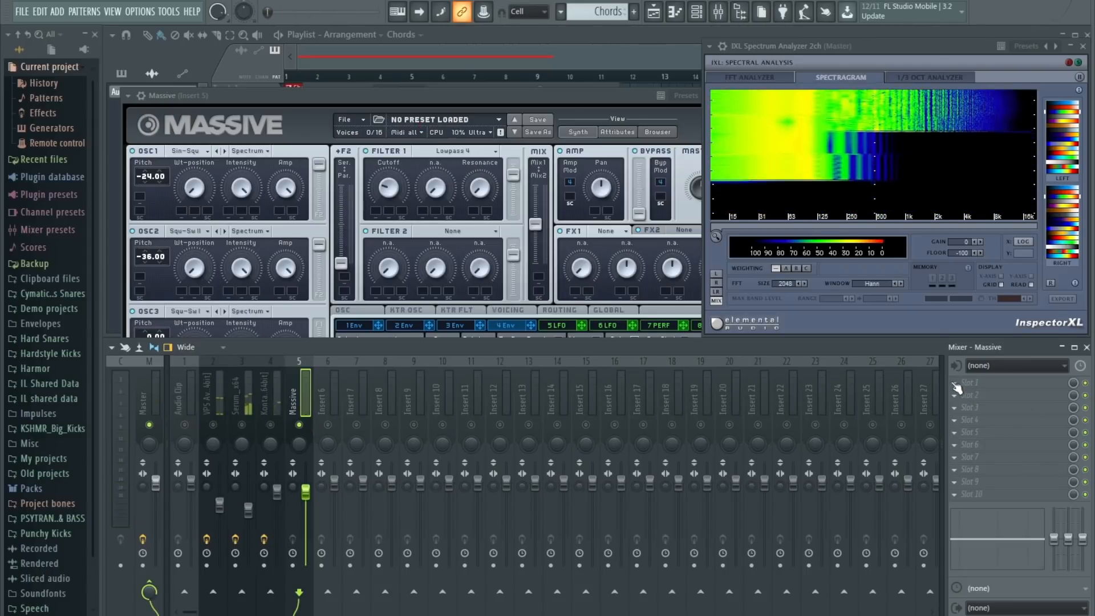
click(964, 383)
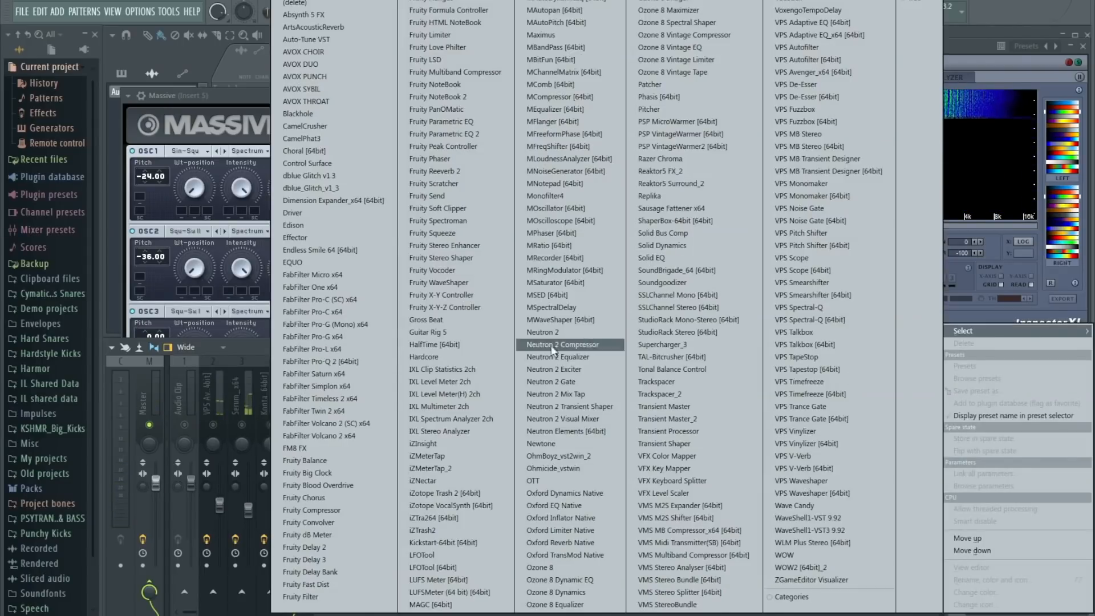
click(351, 363)
- Add a 72 dB/oct low cut at 10 Hz to the Massive track's equalizer and reposition the equalizer window
drag(189, 359, 62, 354)
drag(699, 162, 768, 126)
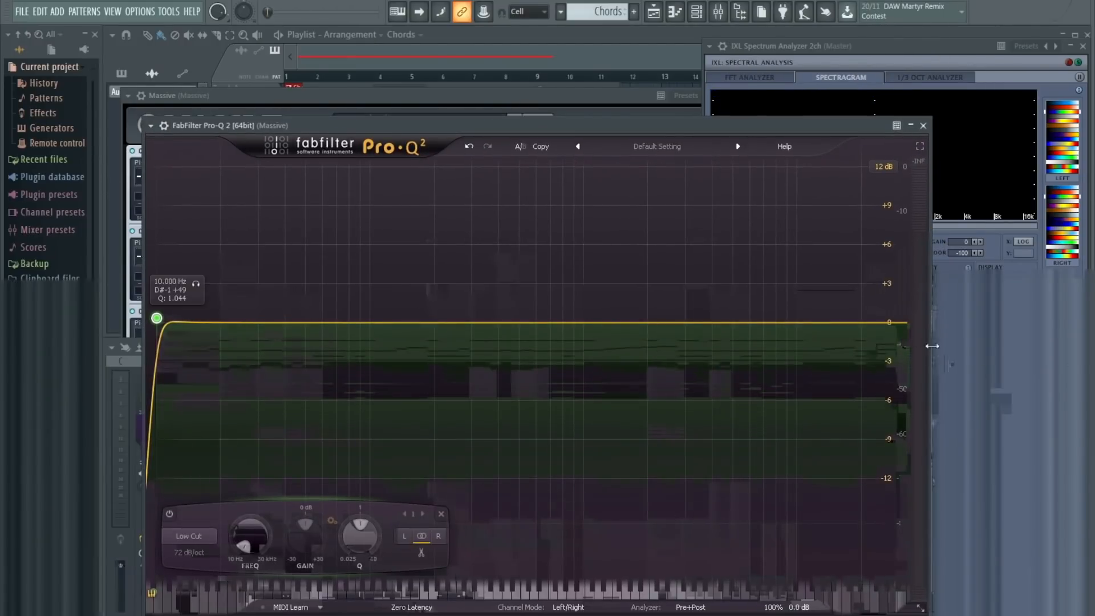
- Add a 12 dB/oct high cut at 120.42 Hz to the Massive equalizer, checking it during playback, and close the equalizer
drag(907, 324, 416, 318)
drag(401, 313, 406, 287)
click(396, 279)
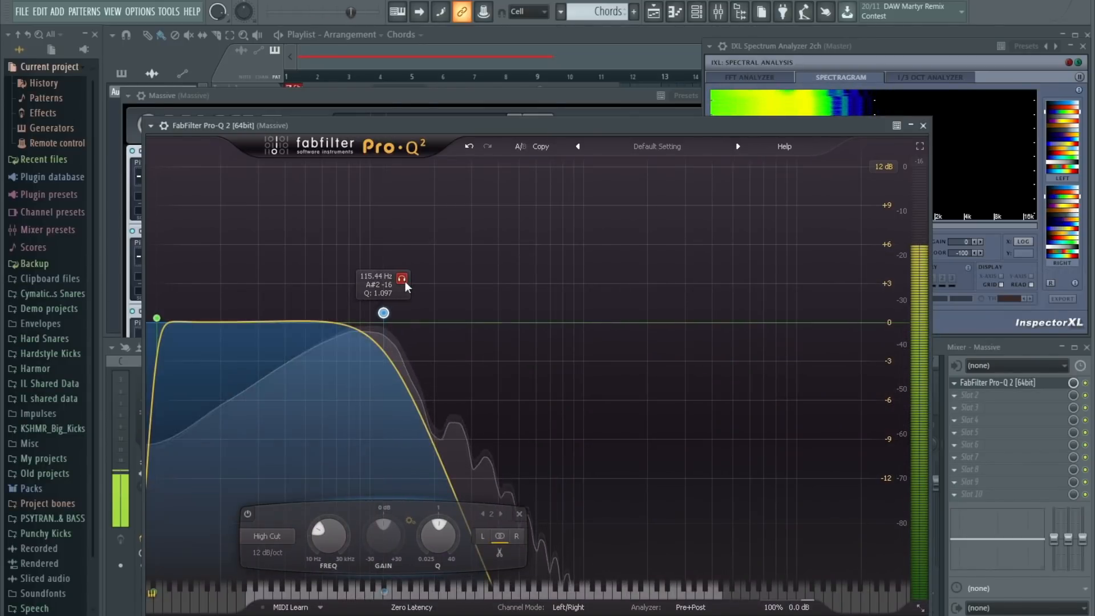
key(space)
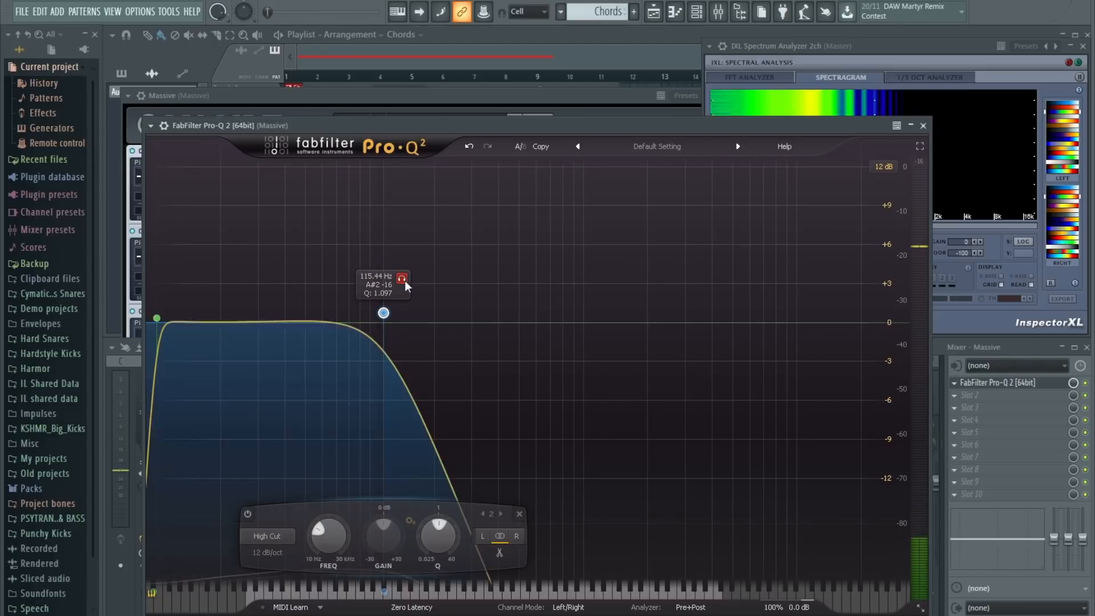
key(space)
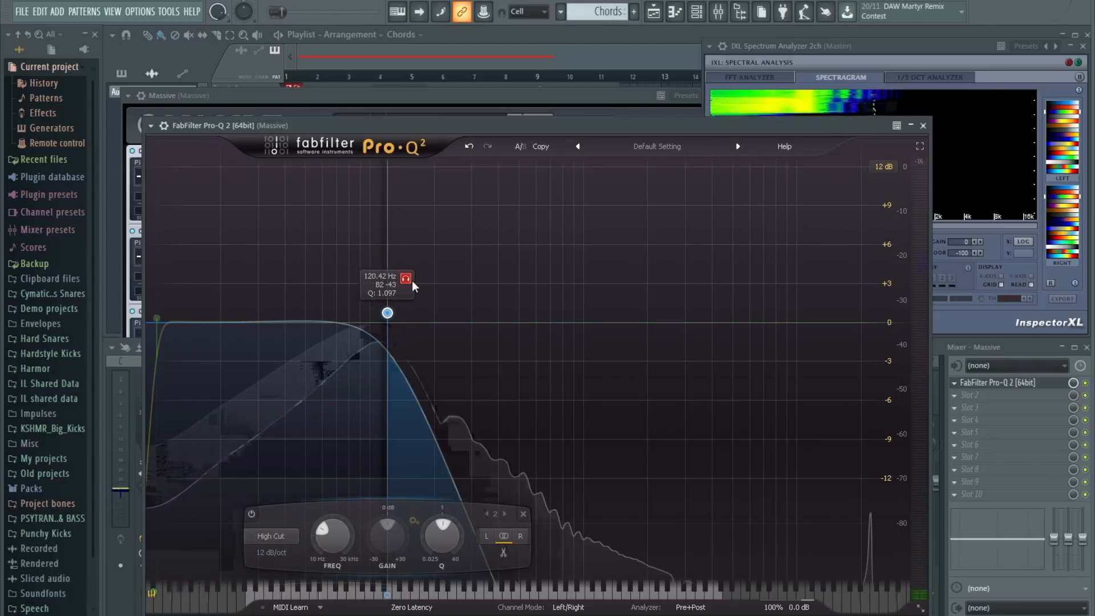
drag(406, 286, 414, 287)
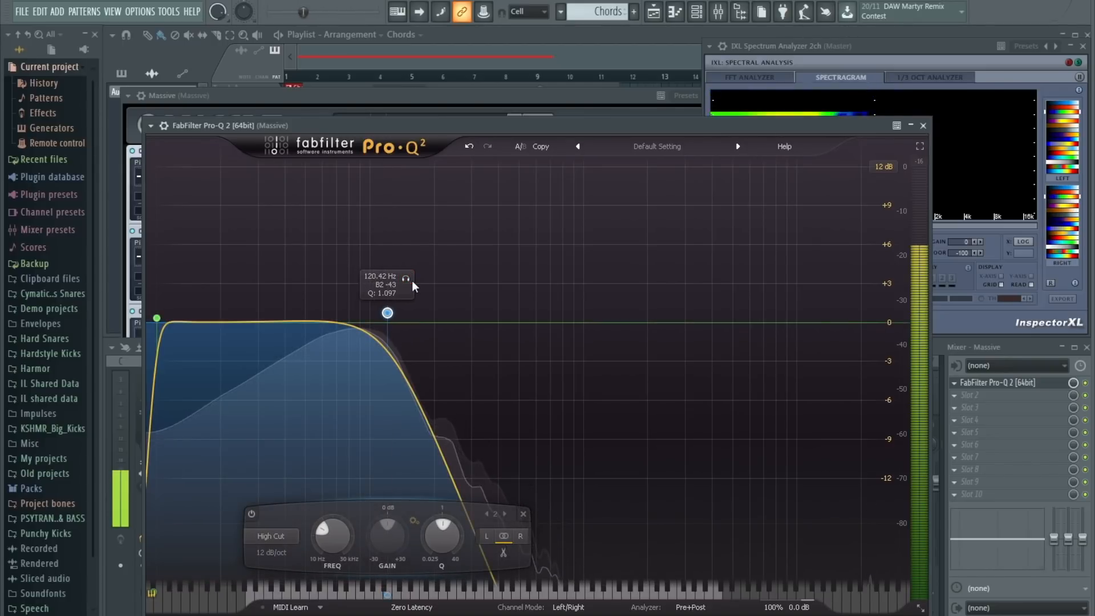
key(space)
click(923, 126)
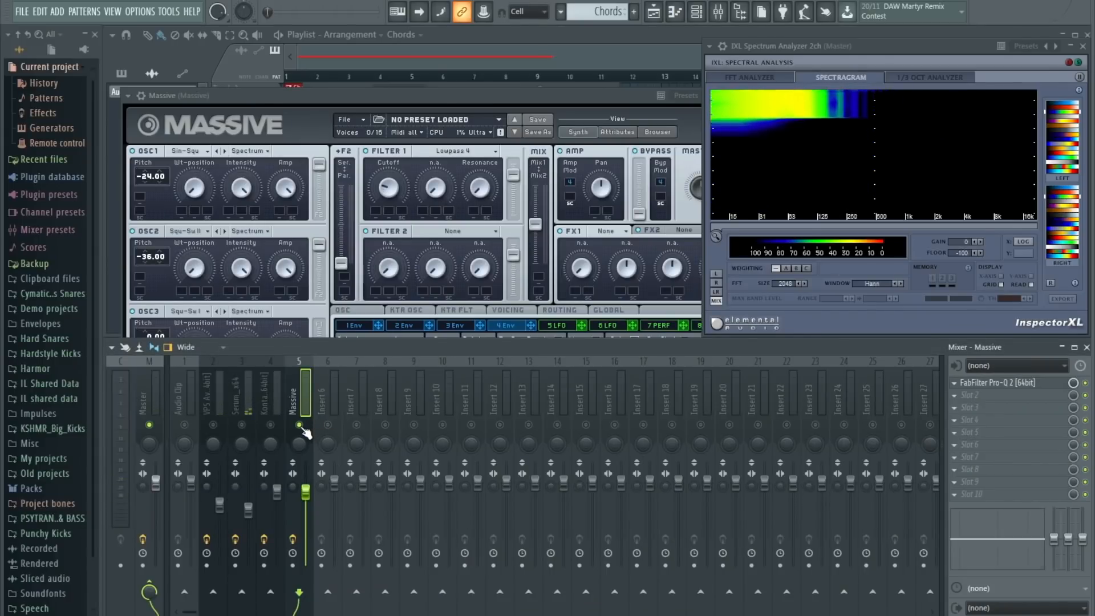
- Unsolo the Massive track, slightly raise its volume in the full mix, and toggle the Kontakt track to compare
key(space)
drag(305, 493, 277, 493)
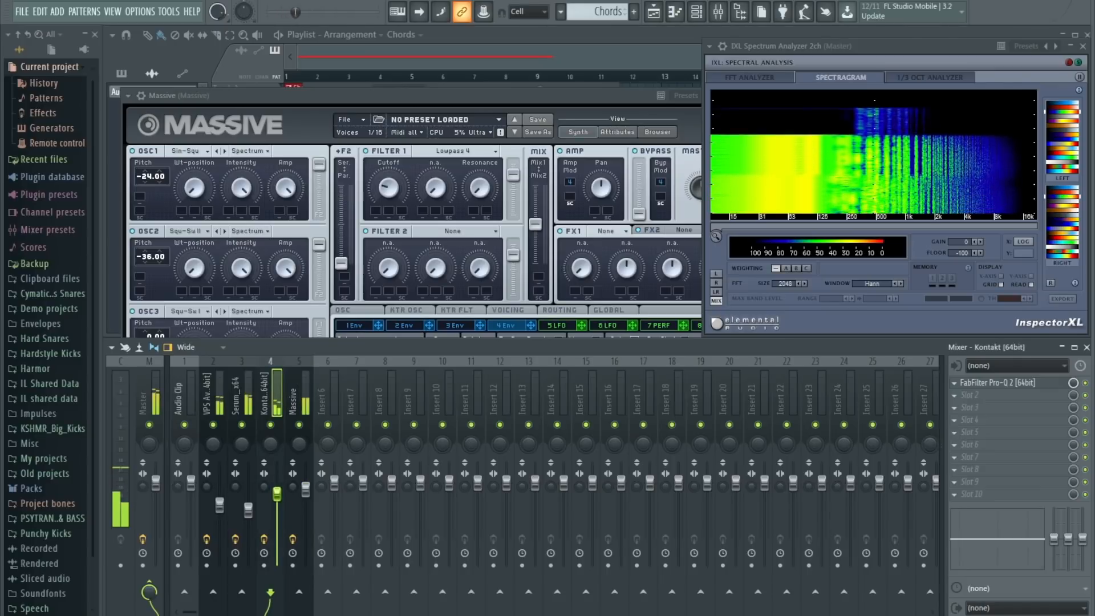
click(270, 425)
click(270, 425)
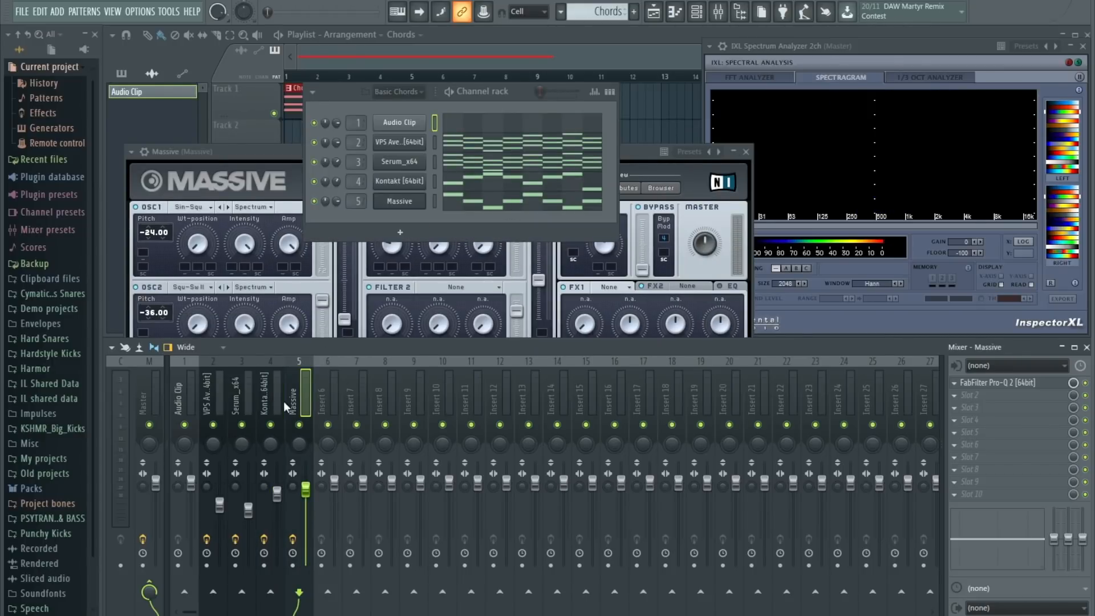
- Solo the Kontakt track during playback, adjust its stereo separation, and switch the Serum and VPS Avenger tracks back on
click(211, 400)
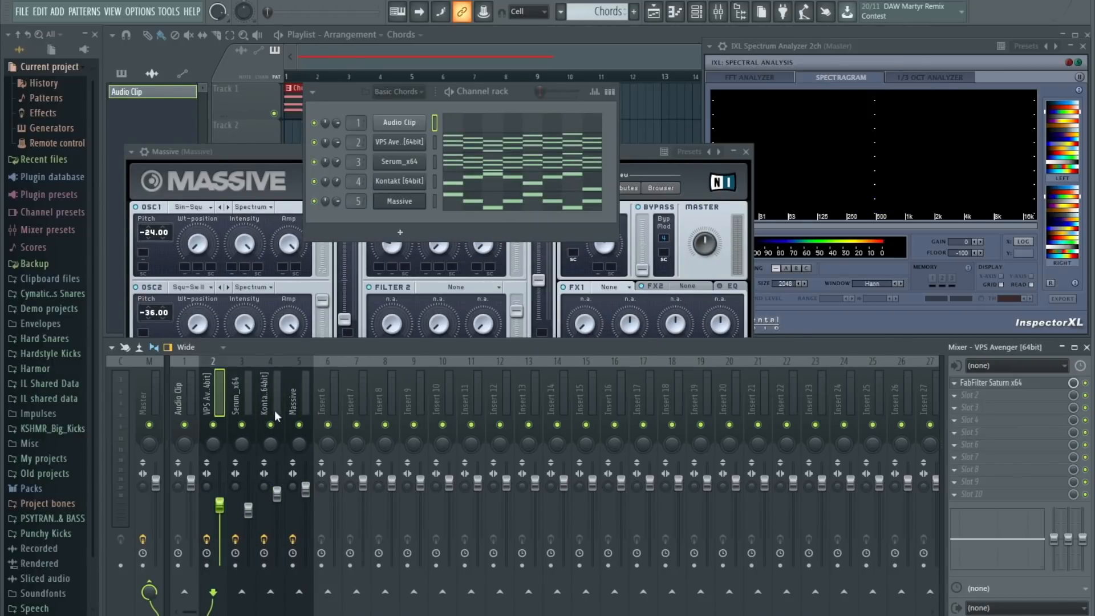
click(292, 402)
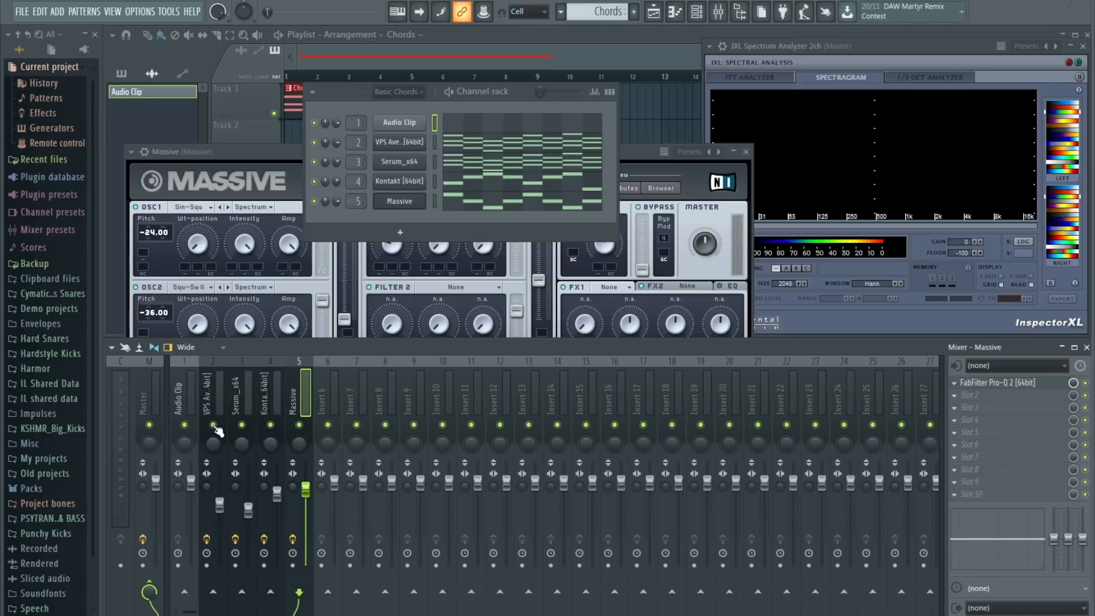
key(space)
right_click(270, 425)
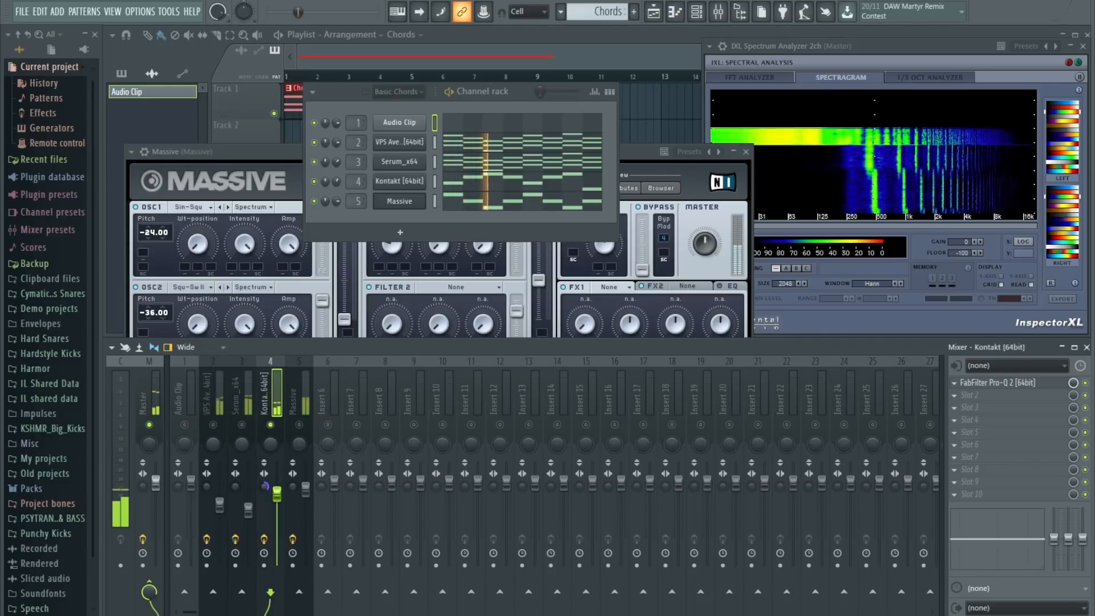
click(242, 425)
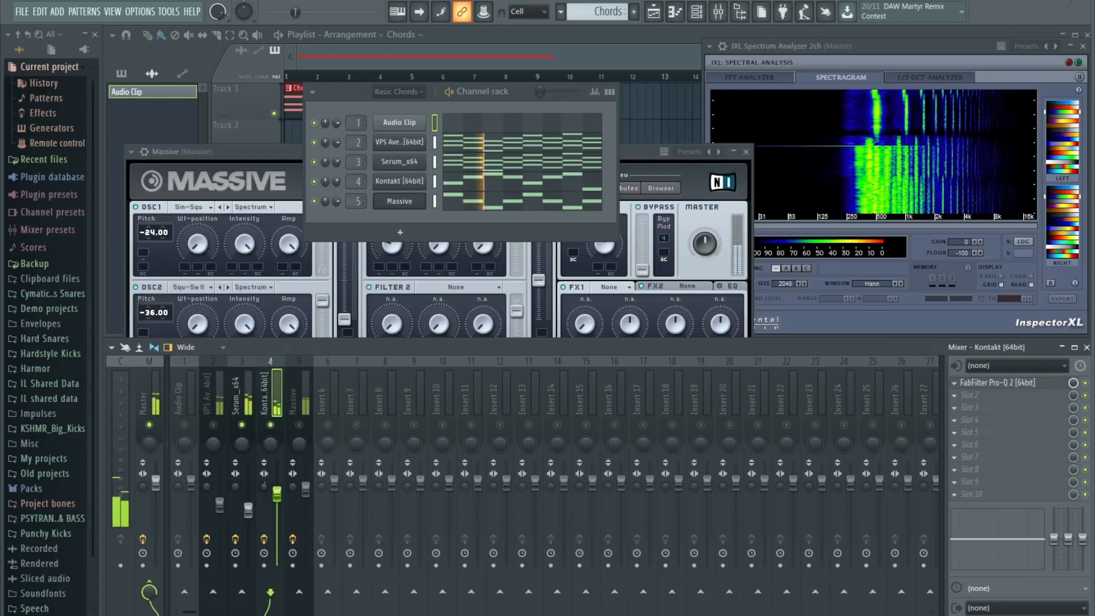
click(213, 425)
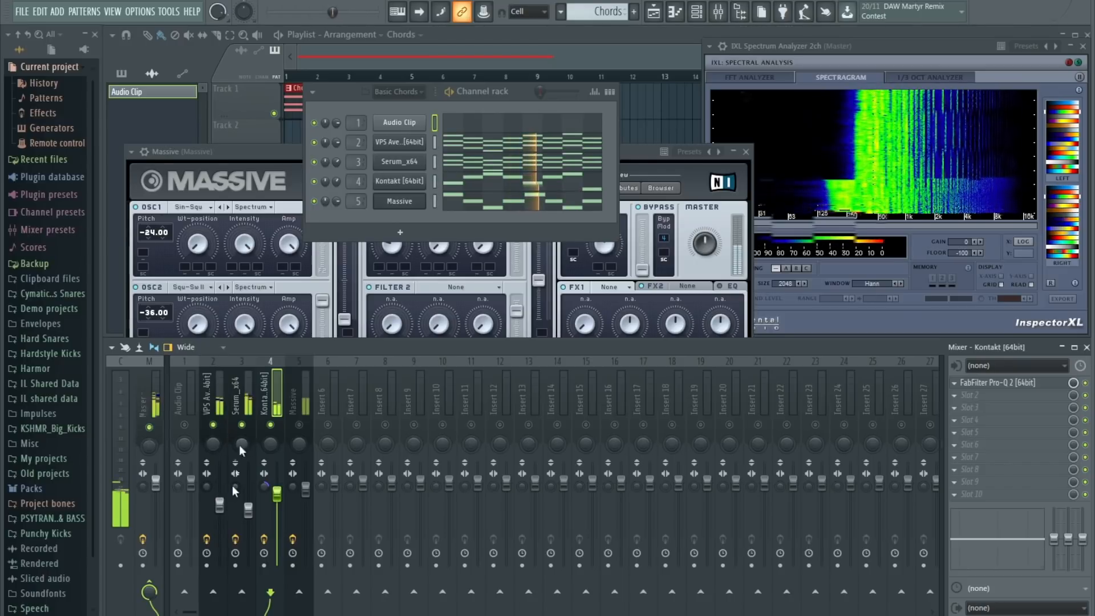
- Adjust the stereo separation of the VPS Avenger, Serum and Massive tracks, and stop playback
click(210, 493)
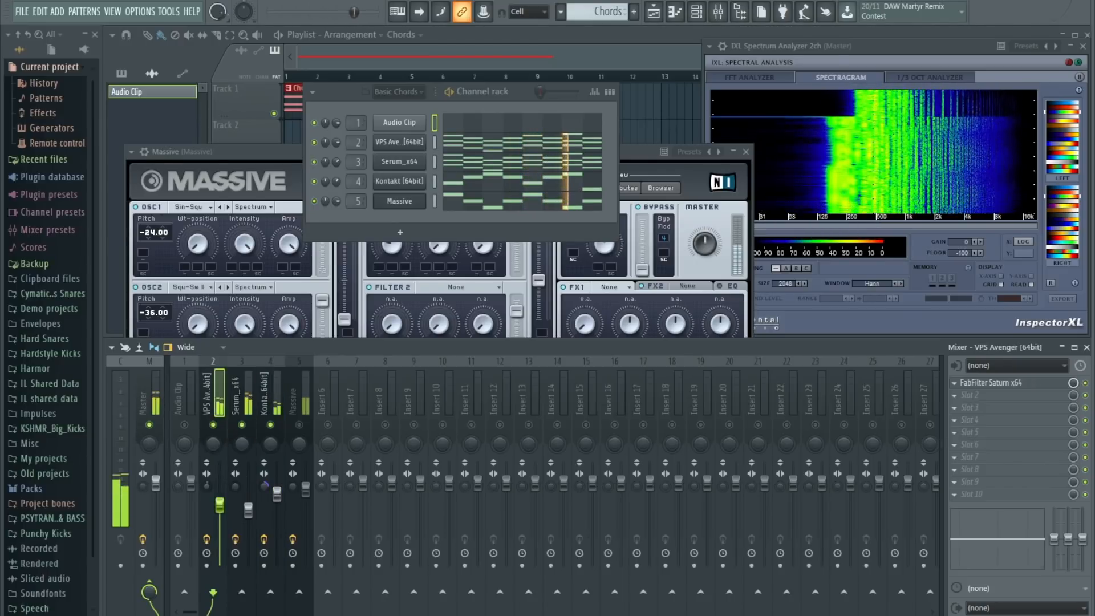
click(235, 490)
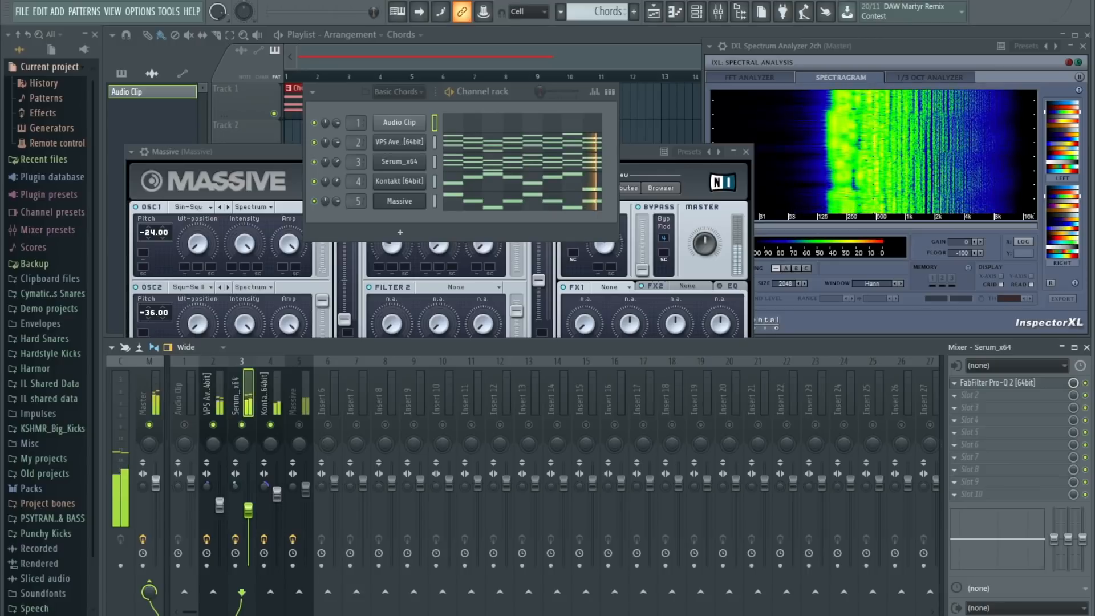
click(292, 495)
key(space)
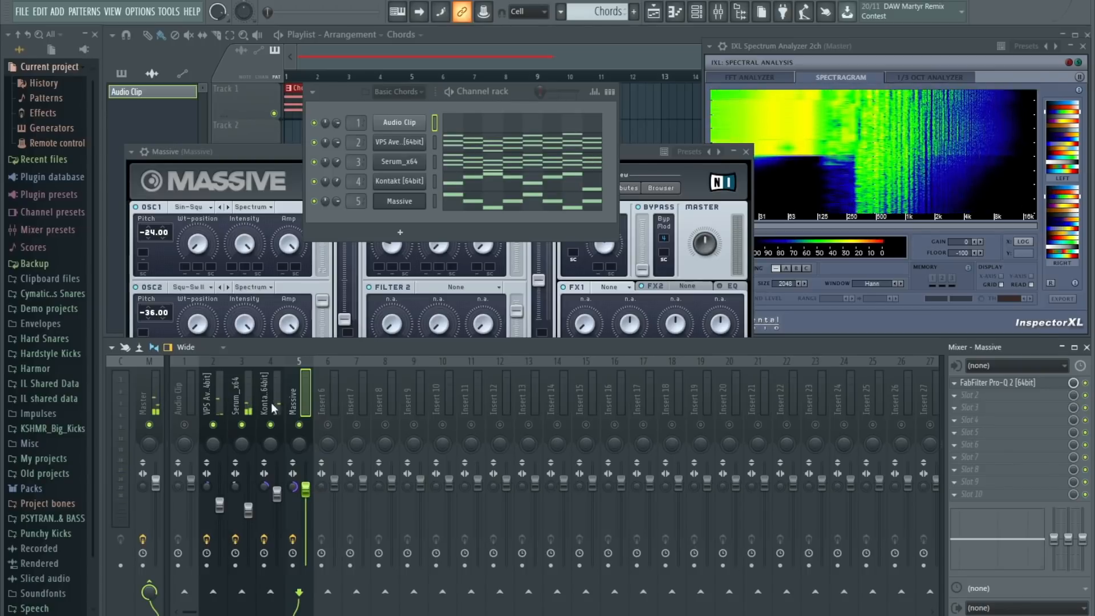
- Audition the Massive and Kontakt tracks in solo and fine-tune Kontakt's stereo separation
key(space)
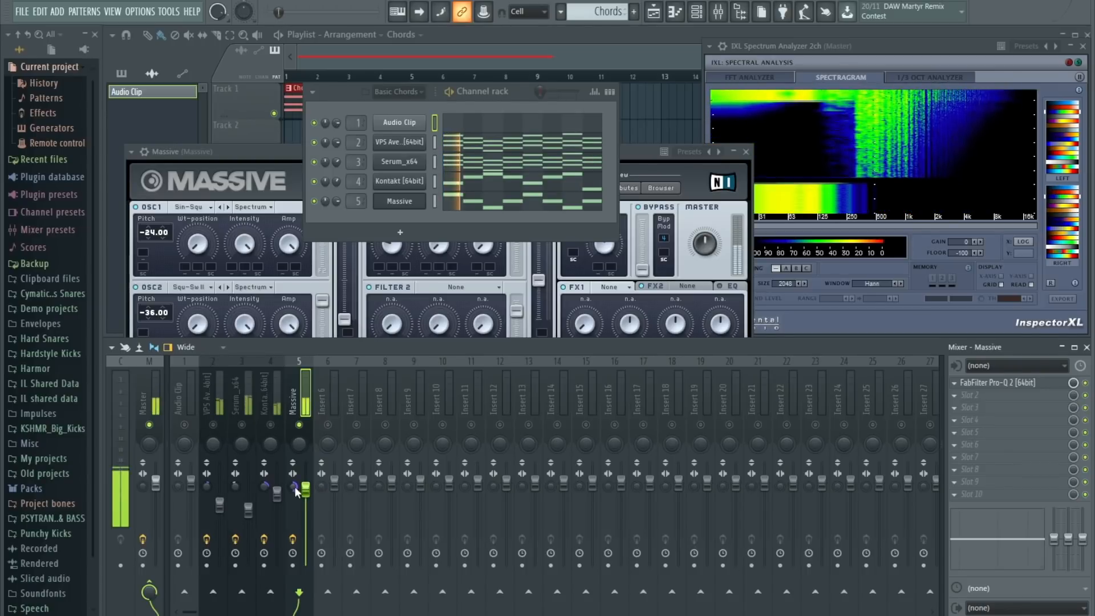
key(space)
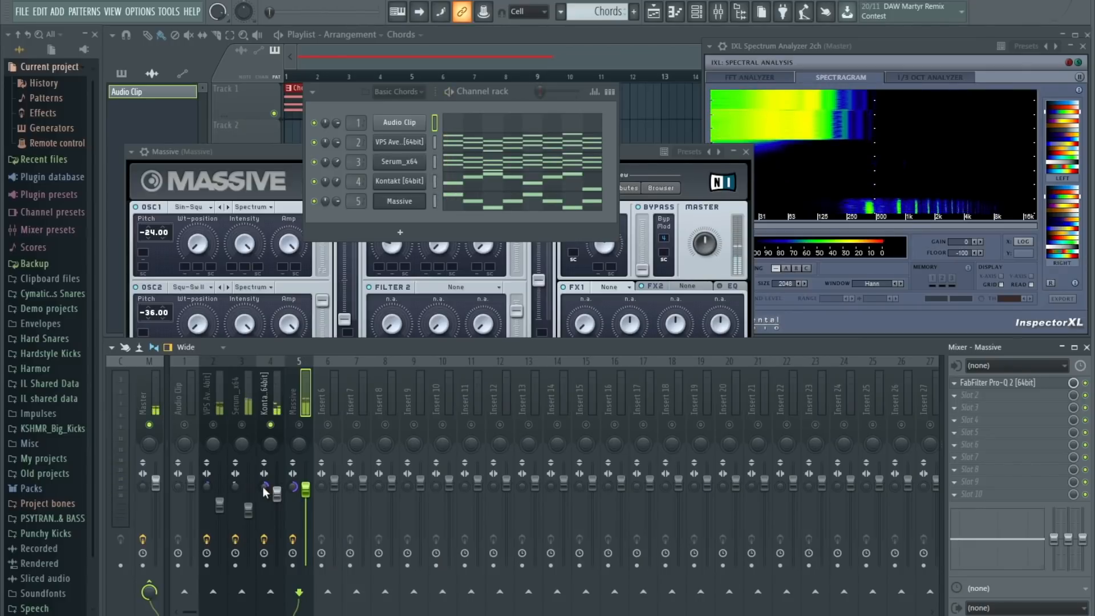
click(266, 492)
key(space)
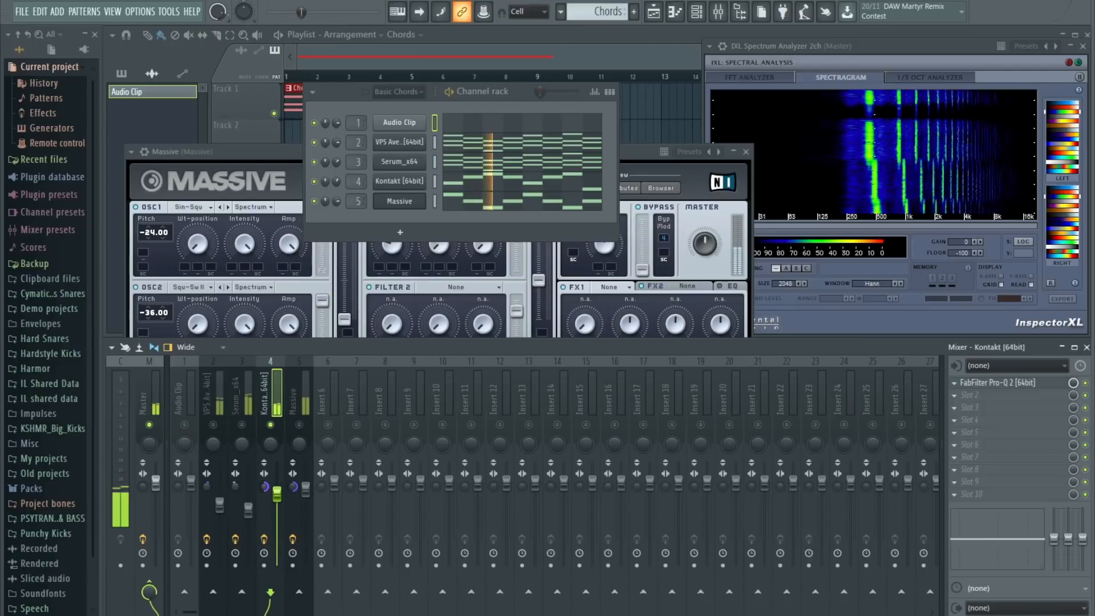
- Listen to the Kontakt track alone and together with the Serum and Massive tracks
key(space)
key(space)
key(space)
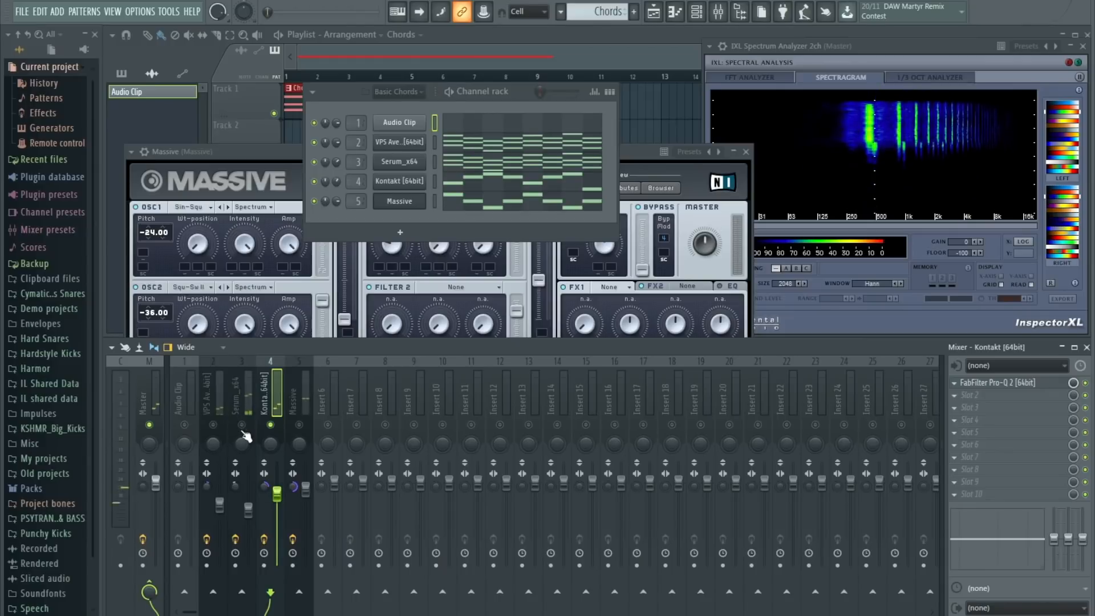
key(space)
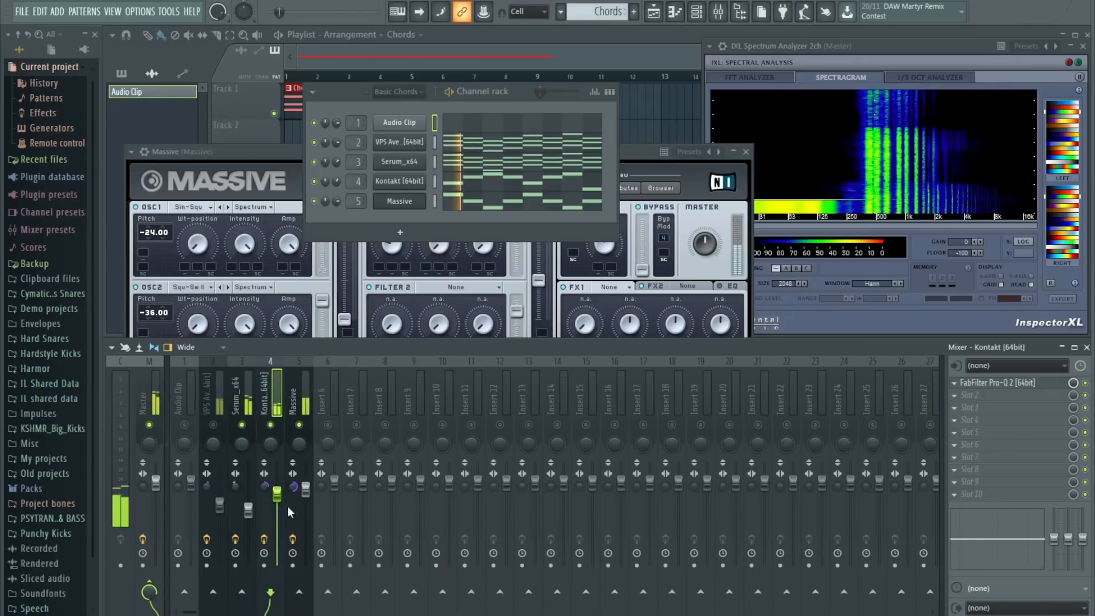
key(space)
- Solo the VPS Avenger track, listen to its stereo width in short playbacks, and unsolo it
click(215, 428)
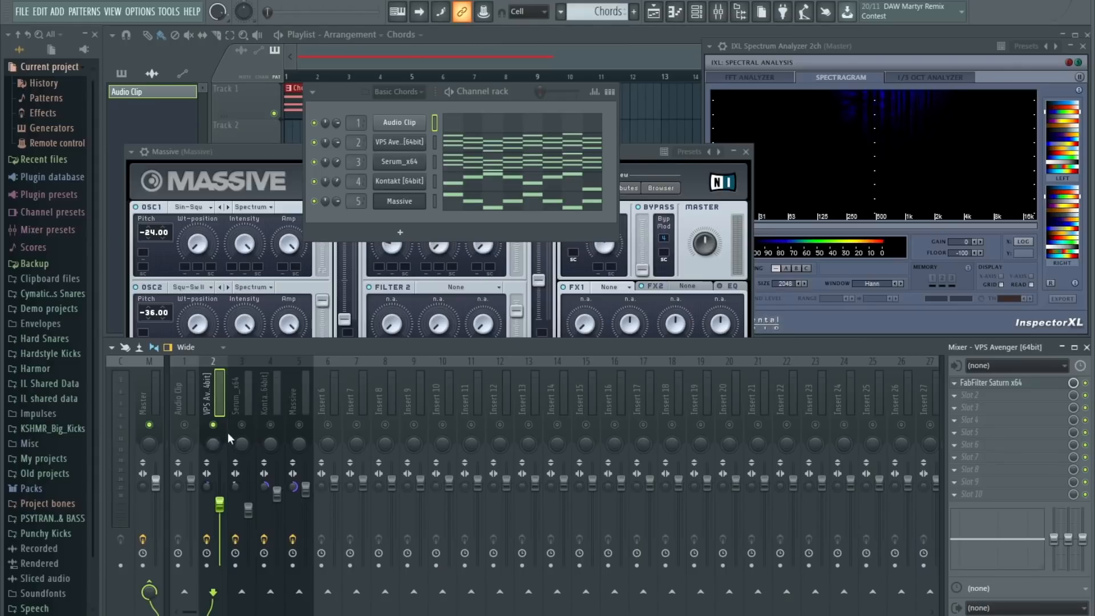
key(space)
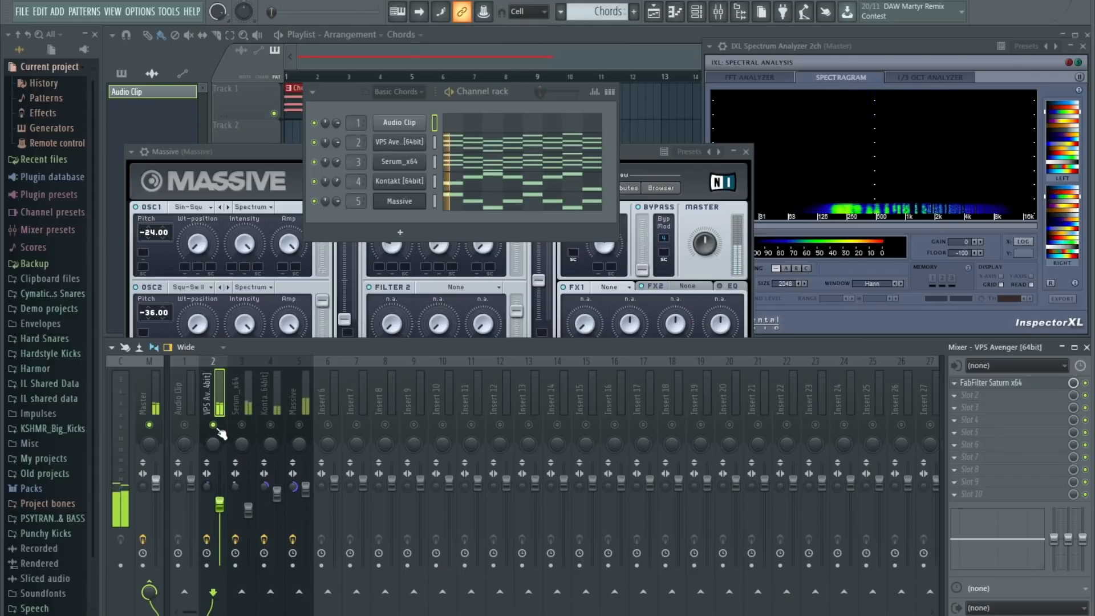
key(space)
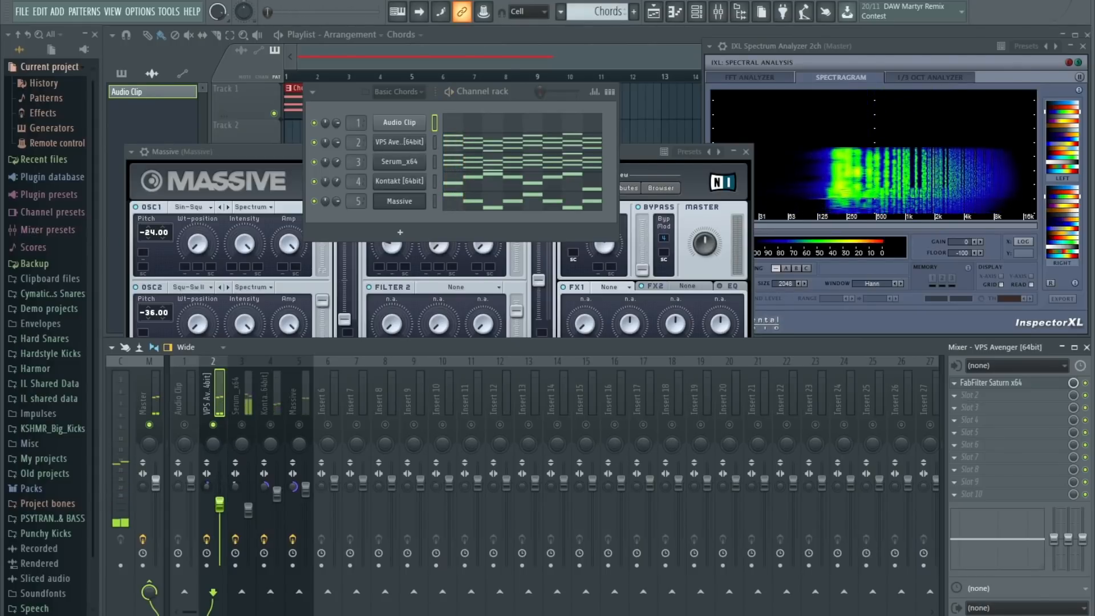
key(space)
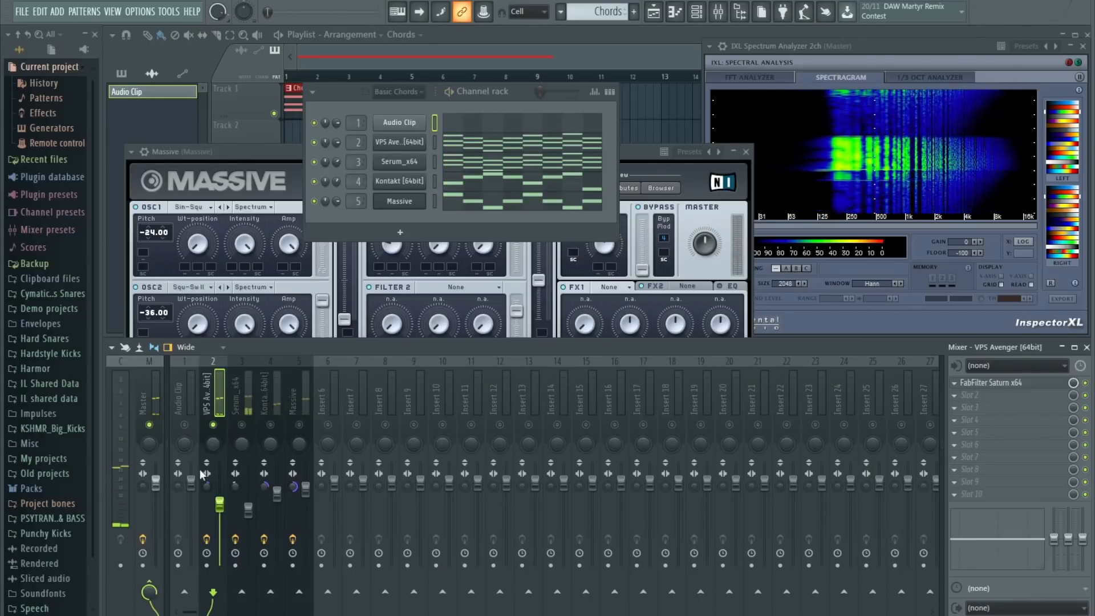
right_click(214, 426)
- Select the VPS Avenger, Serum, Kontakt and Massive mixer tracks and route them to Insert 6 only
key(space)
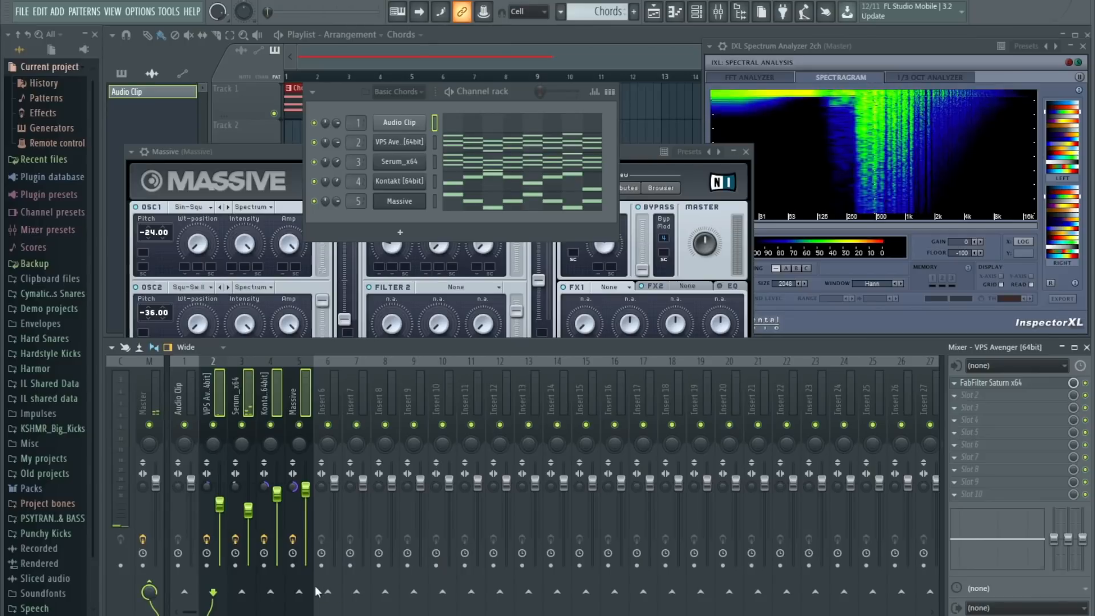
right_click(328, 593)
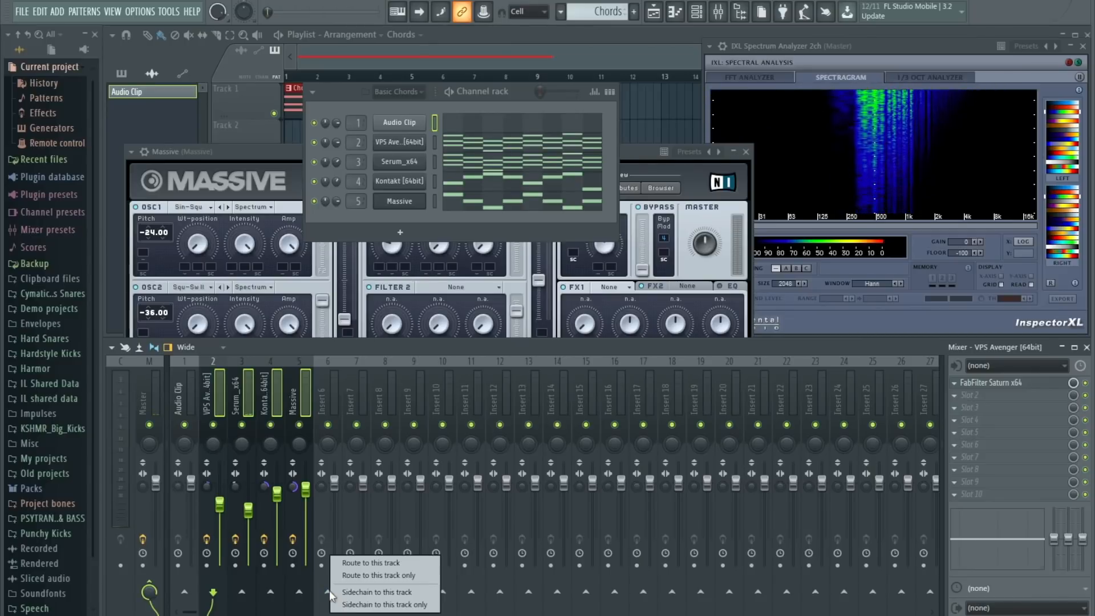
click(380, 576)
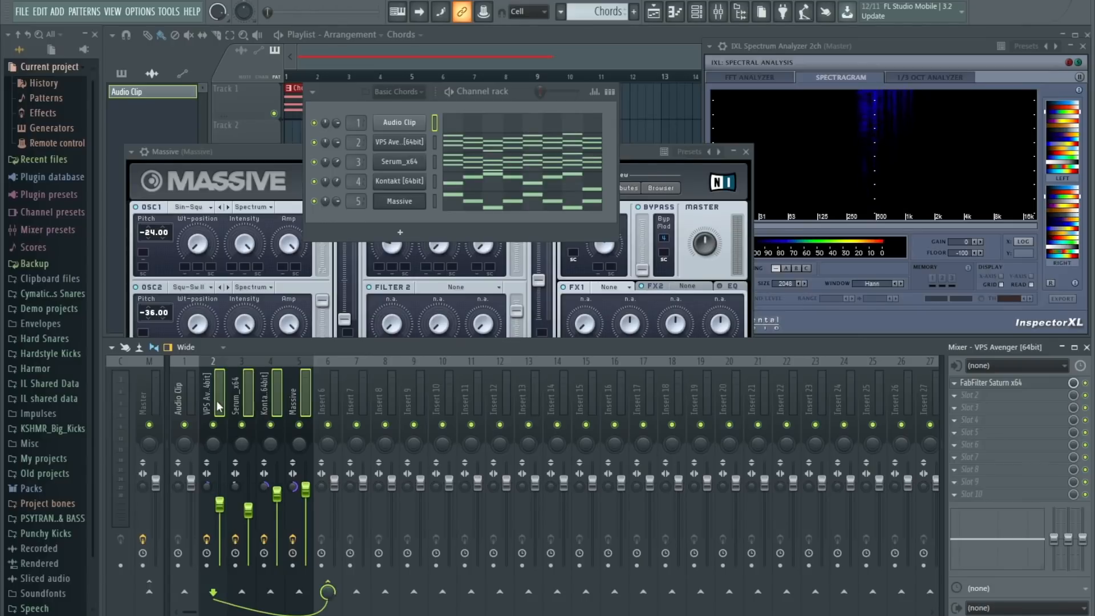
- Rename mixer track Insert 6 to "Pads/Chord group" and color it black
right_click(320, 401)
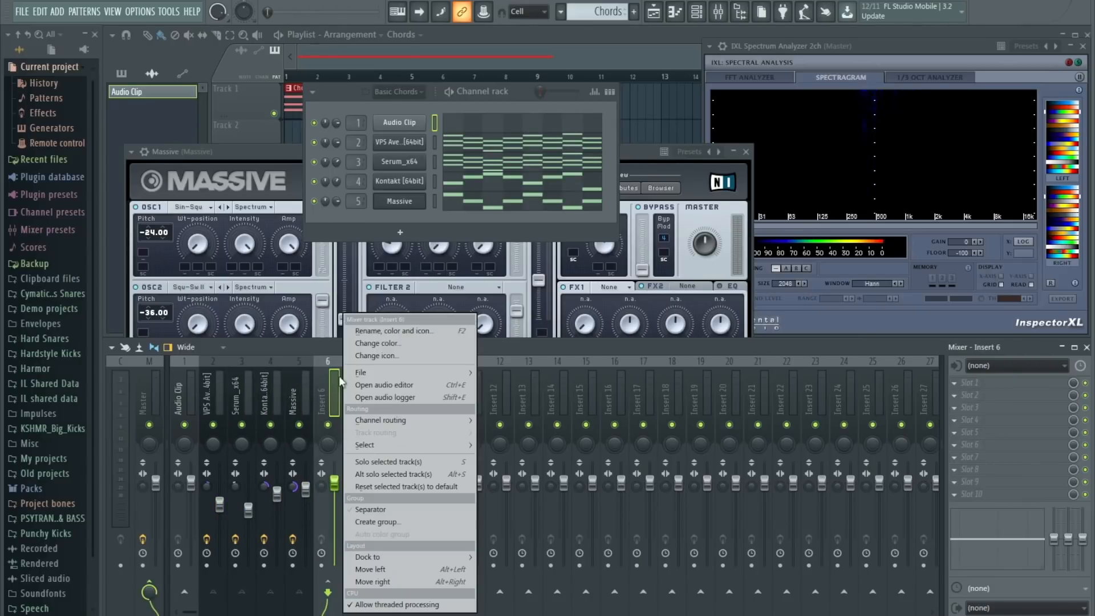
click(385, 332)
text(Pads/Chord group)
click(387, 314)
click(398, 328)
click(413, 234)
click(420, 321)
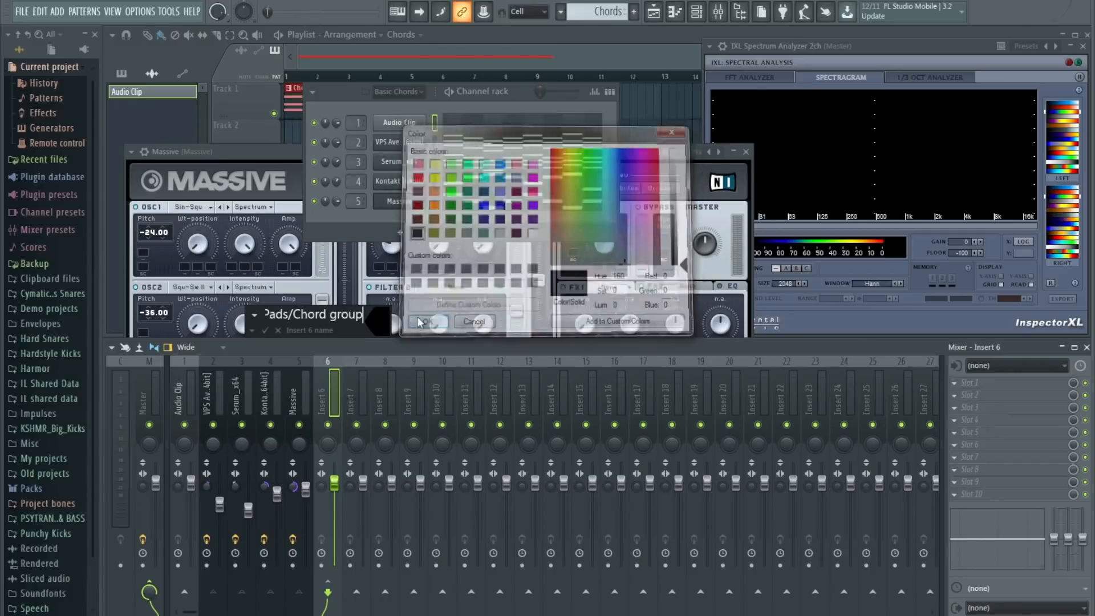
key(Return)
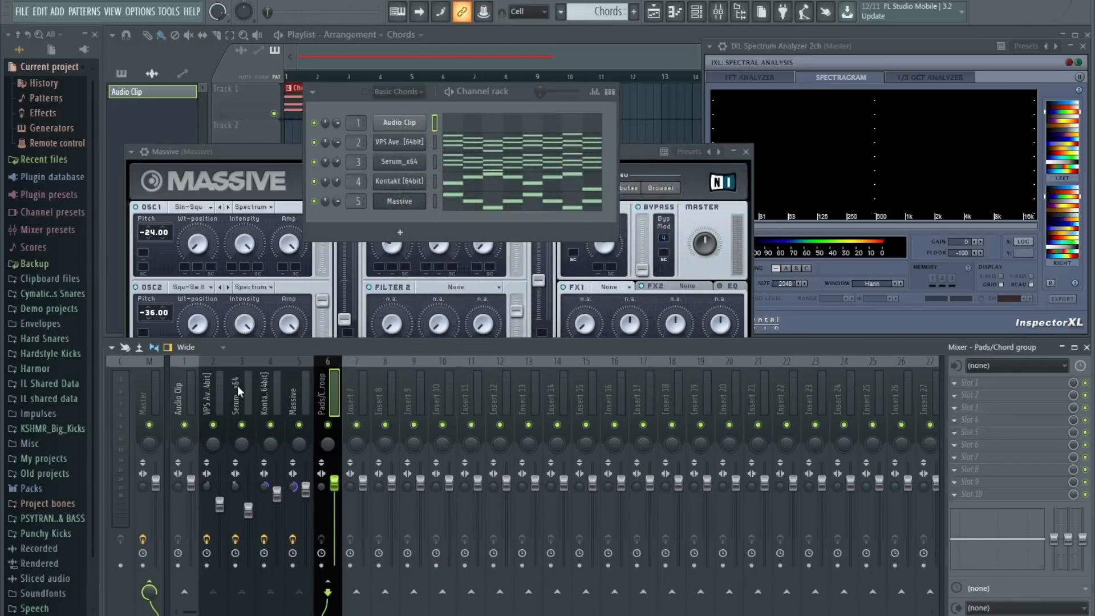
- Play the full mix and slightly lower the volume of the Pads/Chord group track
key(space)
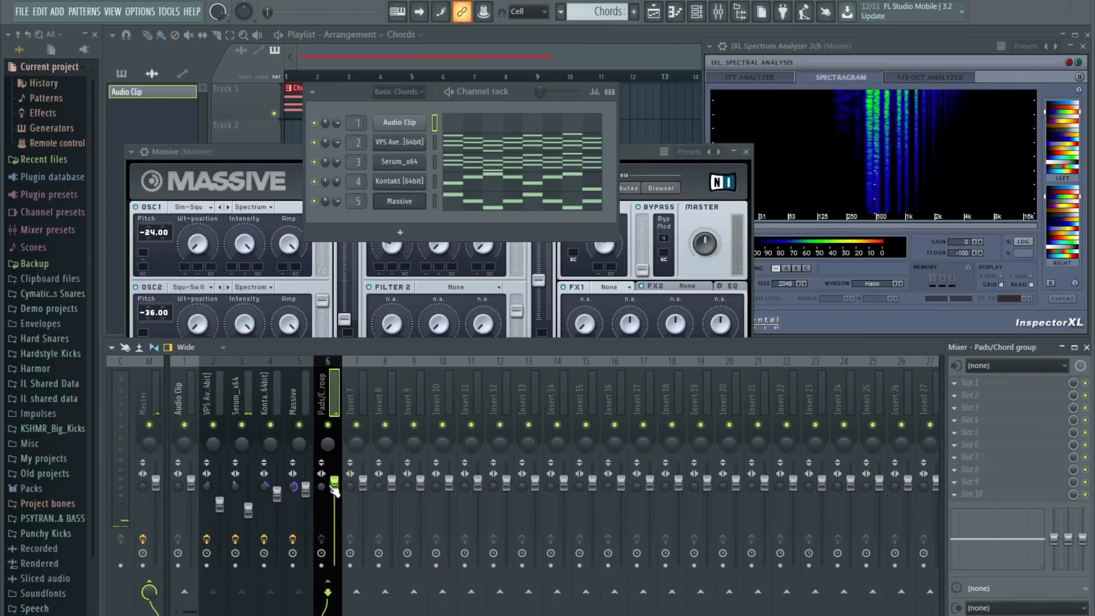
key(space)
mouse_move(334, 486)
mouse_down()
mouse_move(334, 537)
mouse_move(334, 501)
mouse_up()
right_click(369, 506)
click(337, 500)
right_click(336, 500)
click(358, 436)
drag(334, 483, 334, 489)
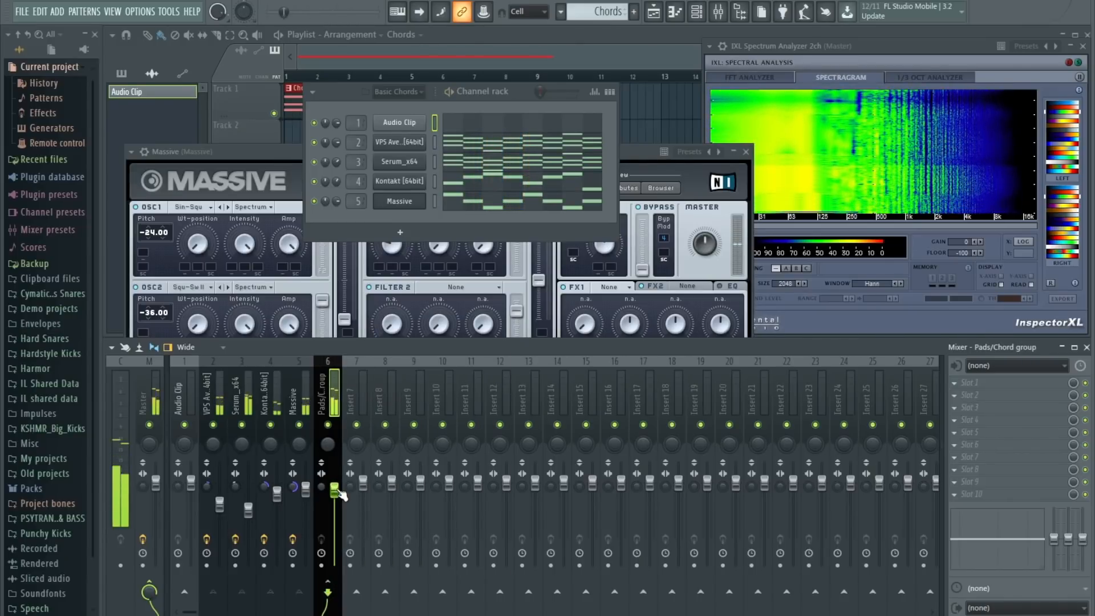
click(954, 481)
mouse_move(970, 336)
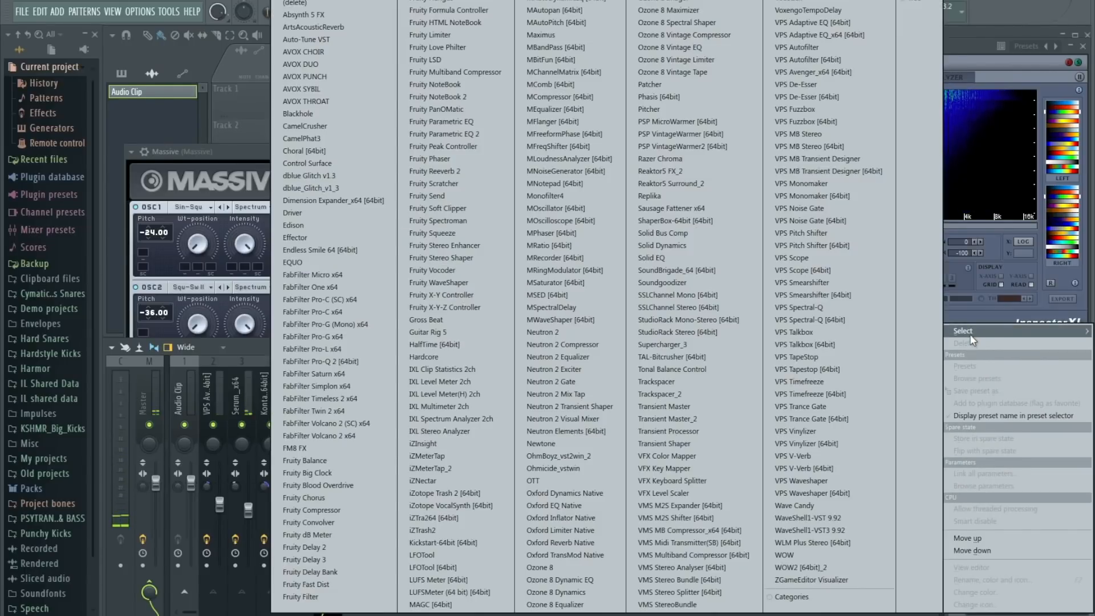
click(319, 374)
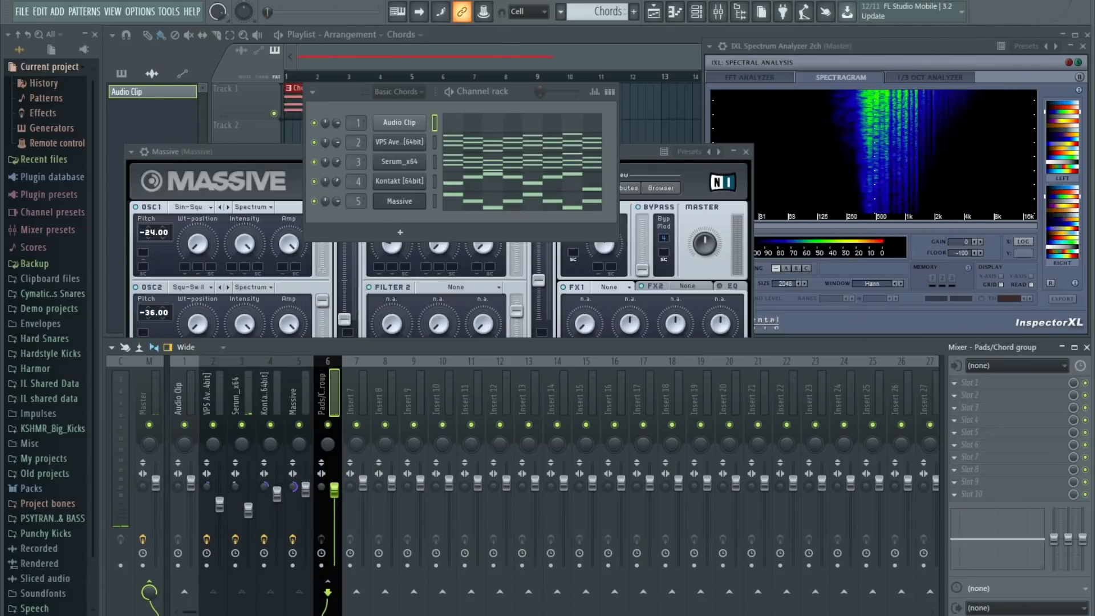
- Load OTT in effect slot 8 of the Pads/Chord group track and move its window clear of the mixer
click(954, 470)
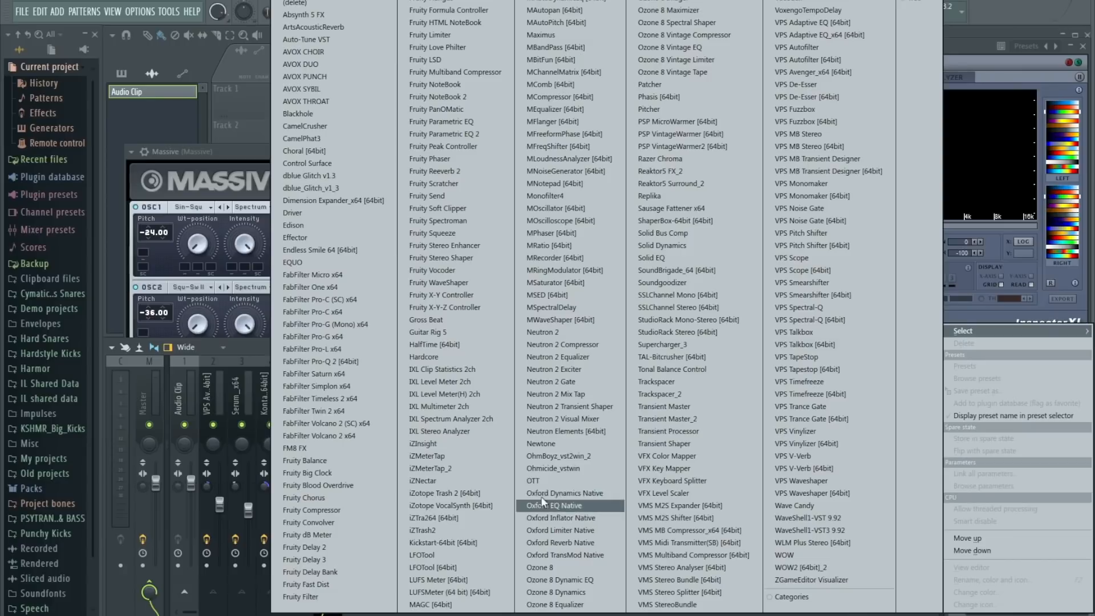
click(532, 481)
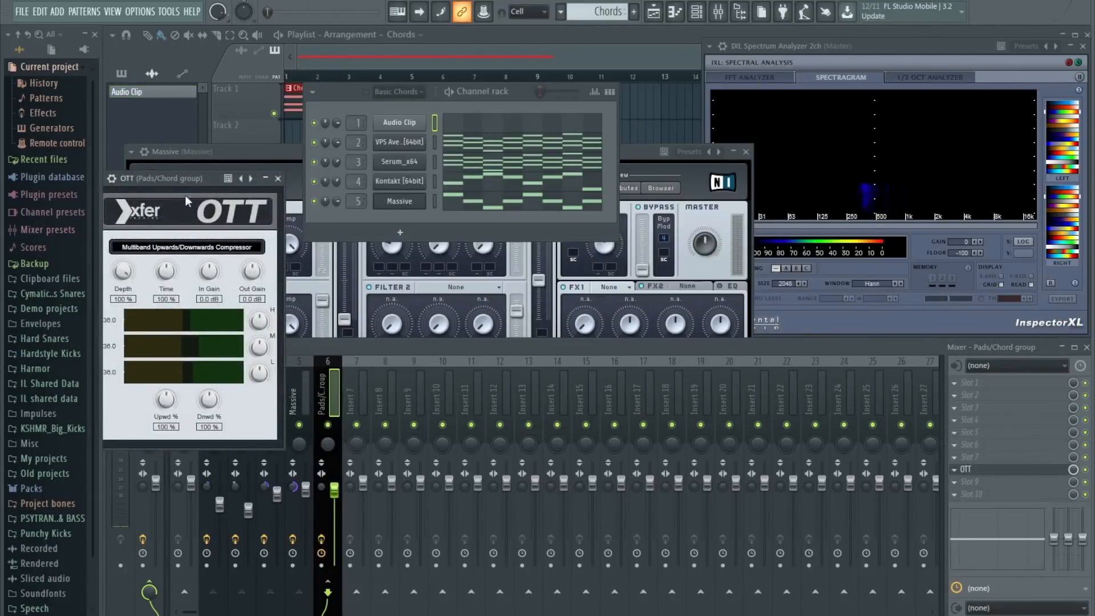
drag(211, 188, 615, 157)
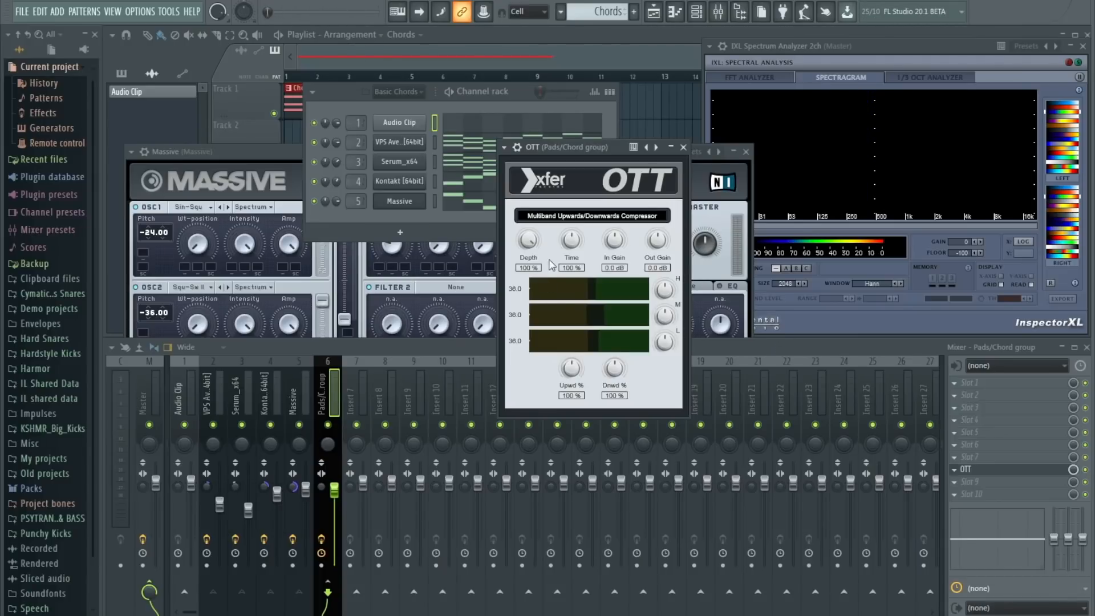
- Play the chords and set OTT's depth to 35% and downward compression to 35%, comparing against the bypassed sound
click(293, 1)
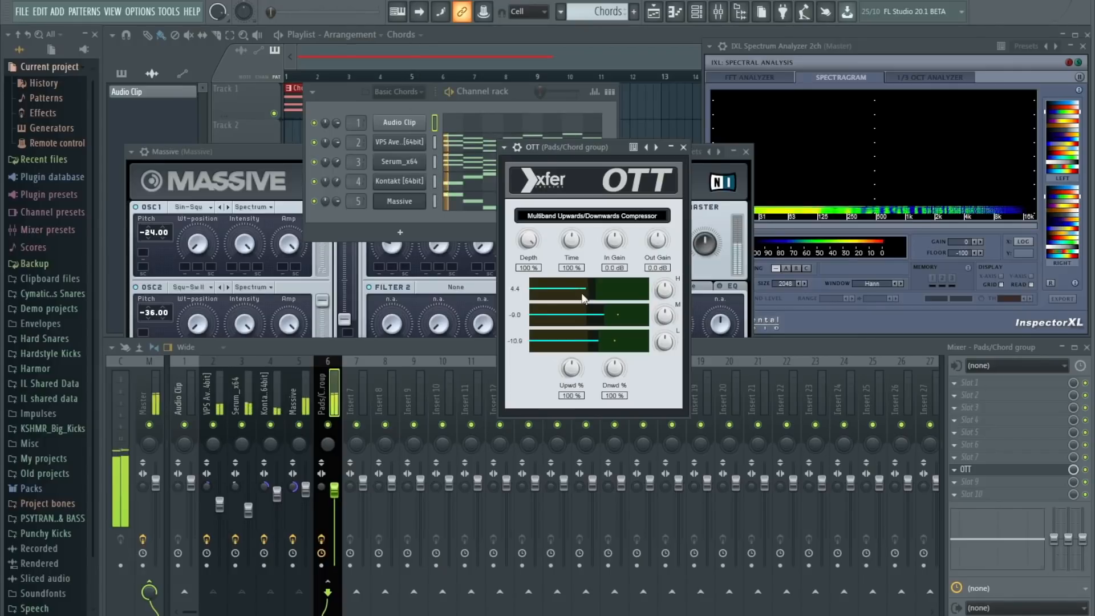
drag(529, 241, 542, 330)
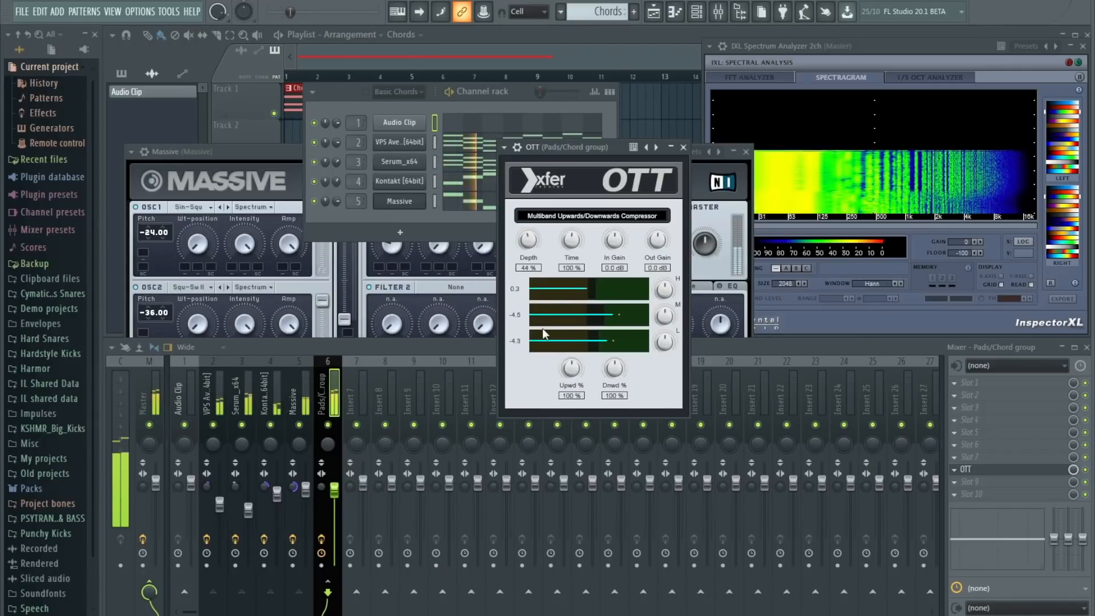
drag(620, 370, 624, 414)
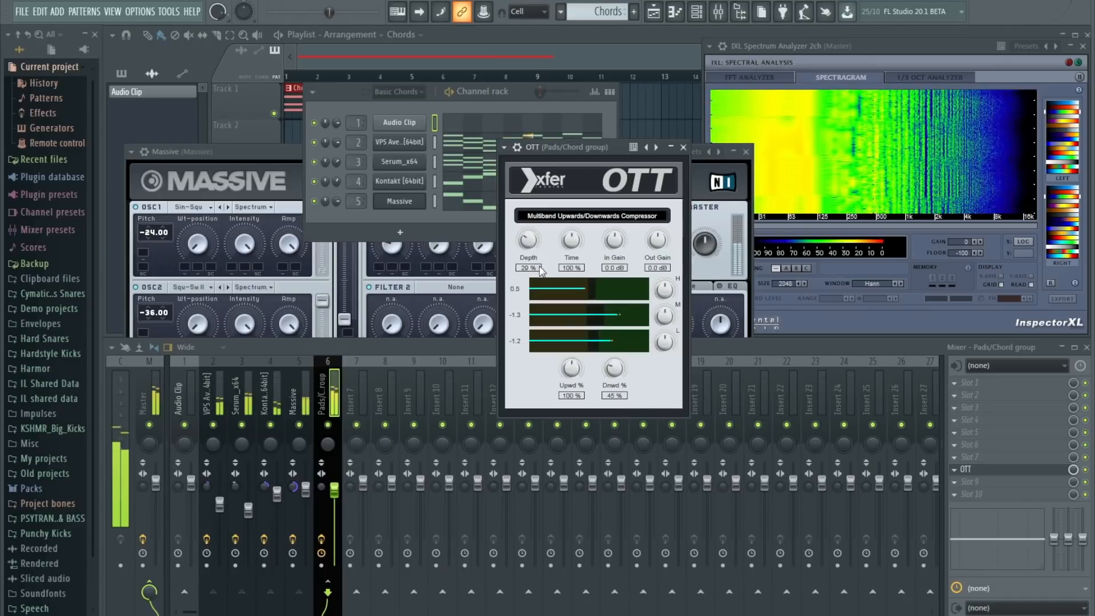
drag(555, 262, 600, 308)
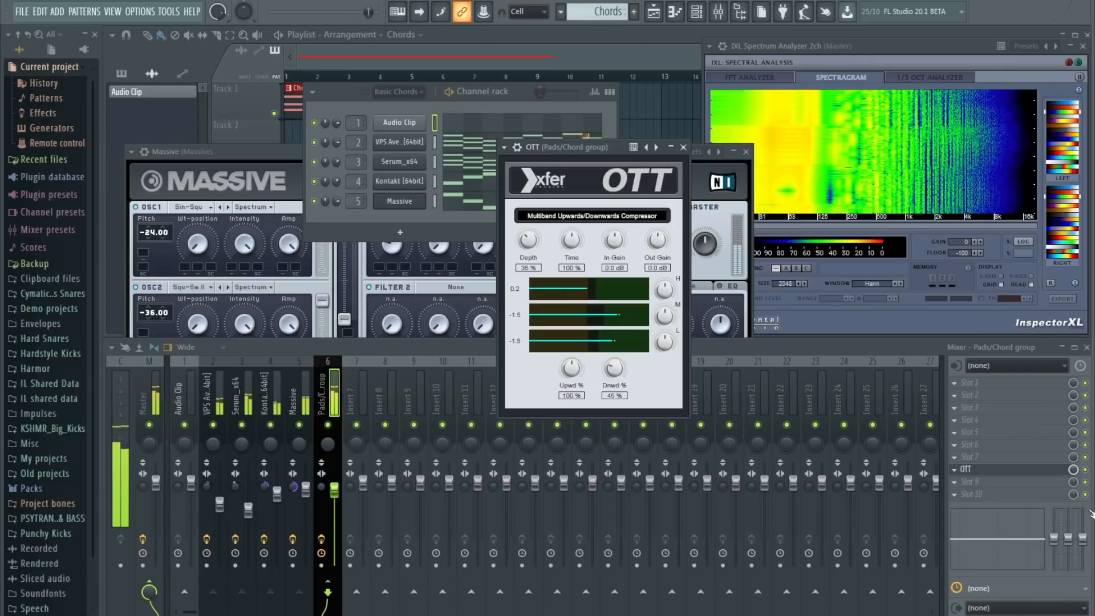
click(1085, 473)
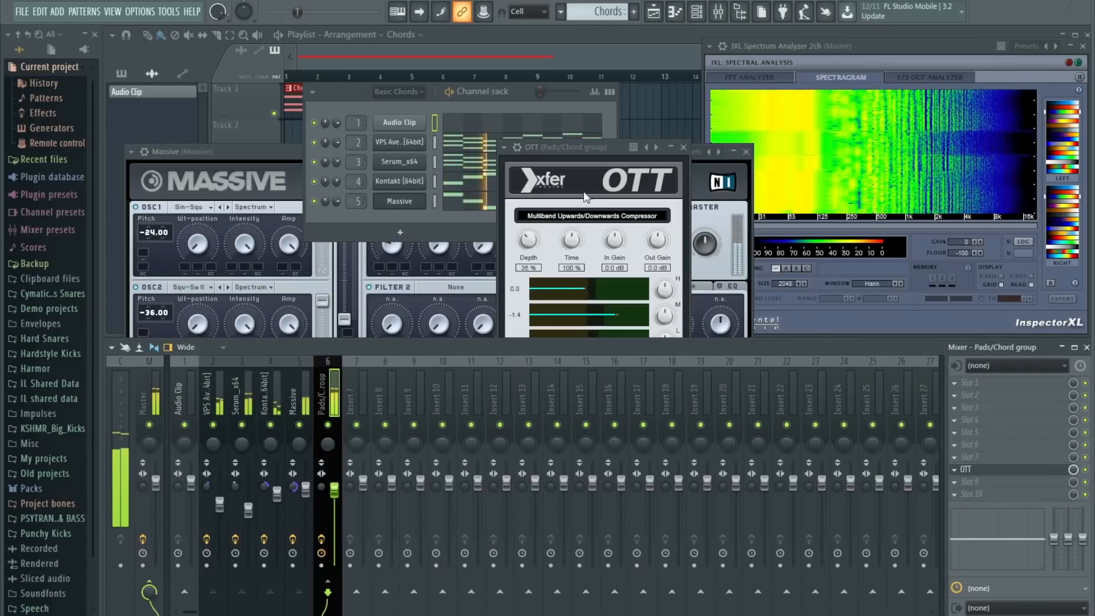
click(665, 297)
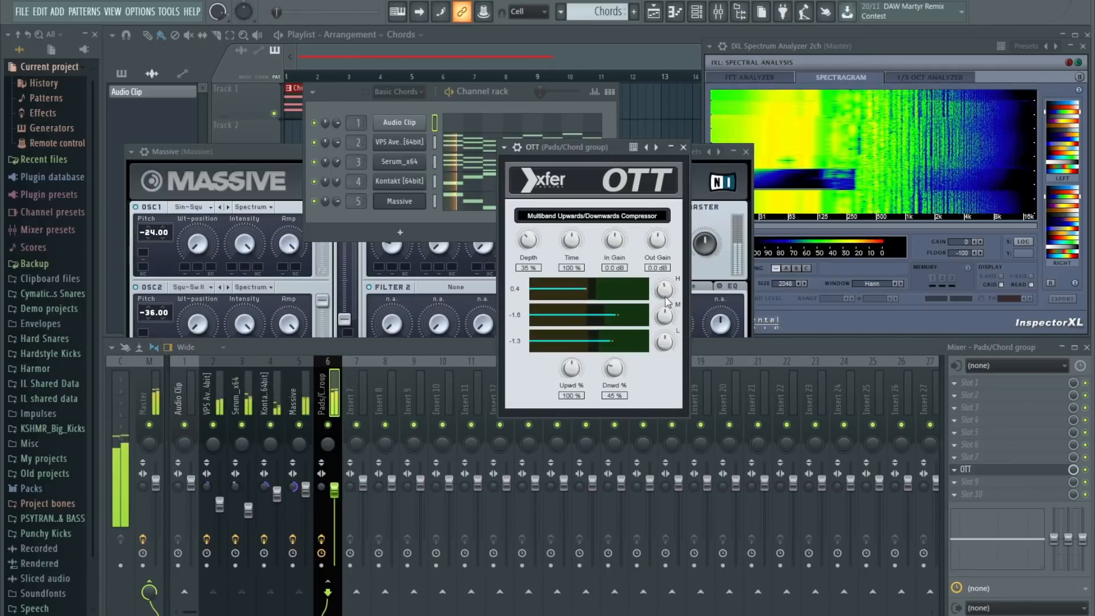
drag(614, 370, 621, 384)
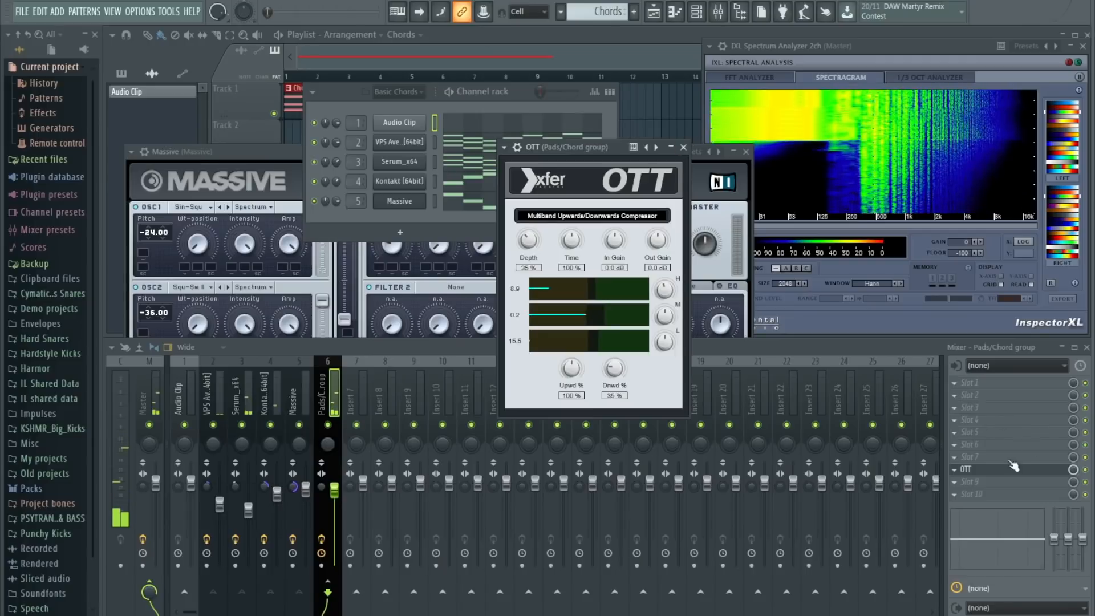
- Disable OTT and load VMS Multiband Compressor in slot 9 of the Pads/Chord group track
click(1014, 477)
click(959, 483)
right_click(958, 482)
mouse_move(977, 330)
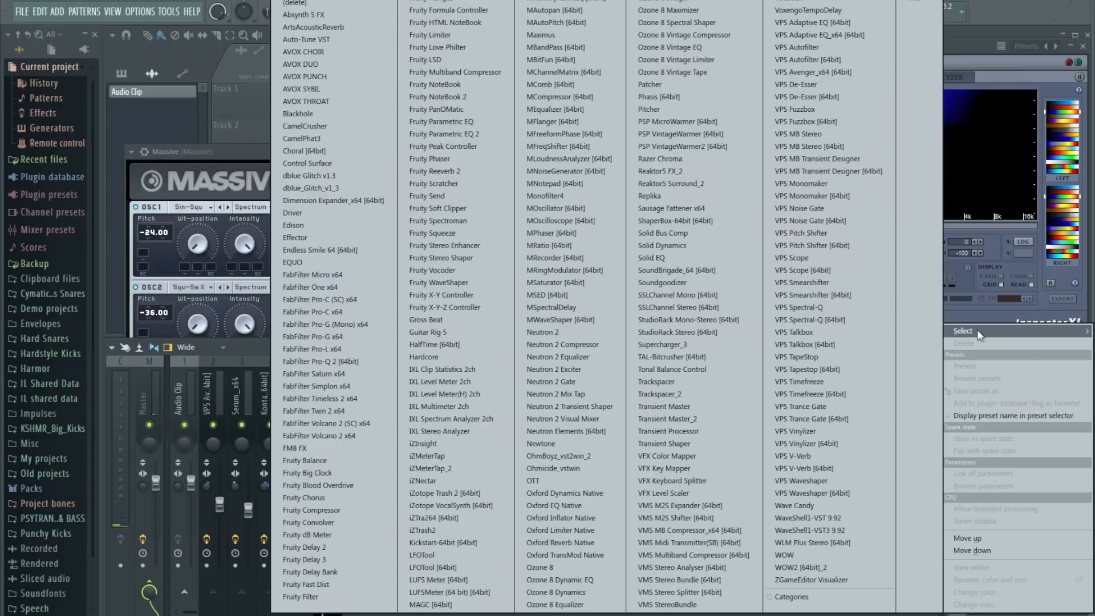
click(726, 549)
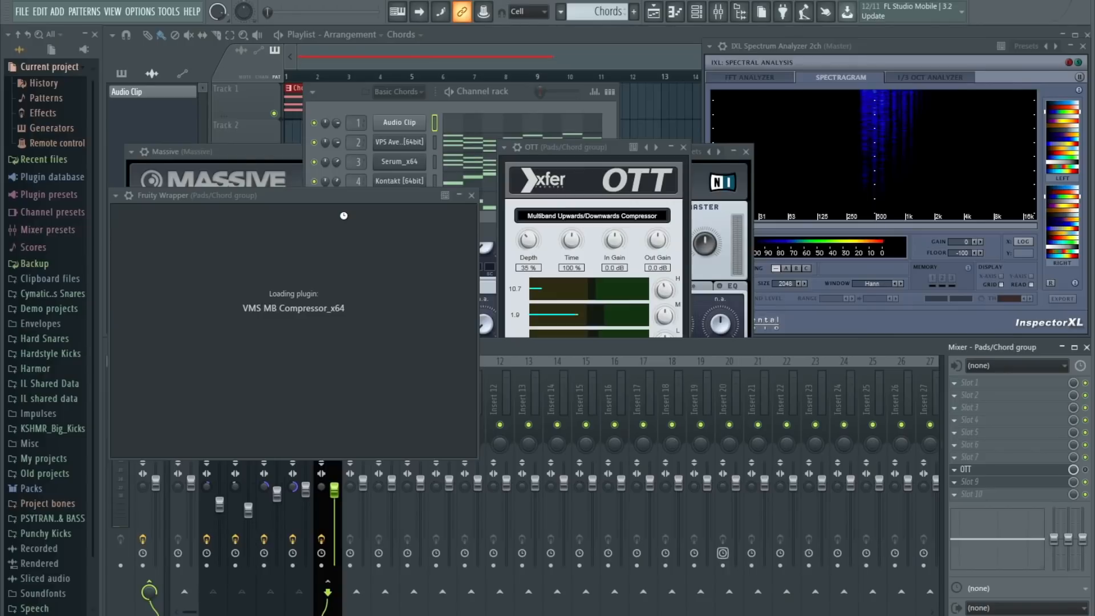
drag(499, 200, 663, 98)
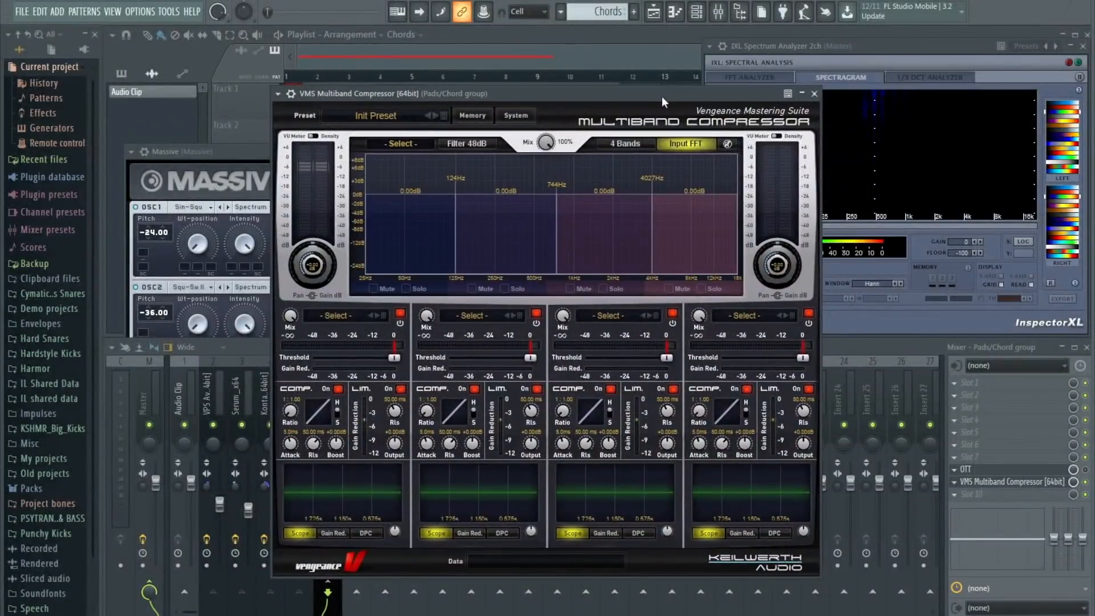
- Browse the multiband compressor's presets, settle on Dance Master 3, and play the chords through it
click(435, 115)
click(436, 115)
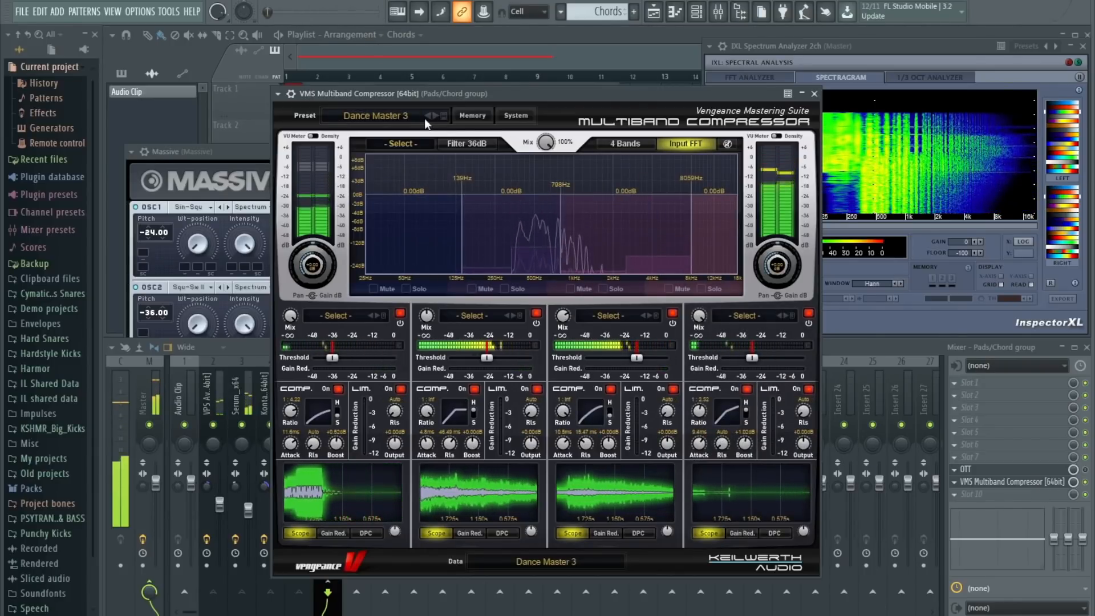
click(428, 115)
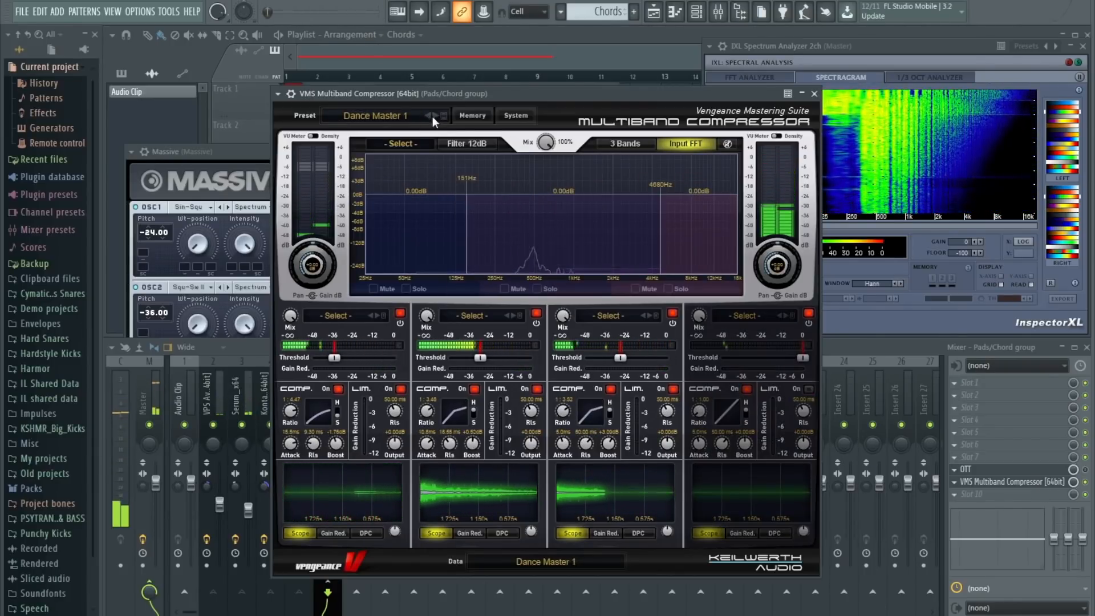
click(436, 115)
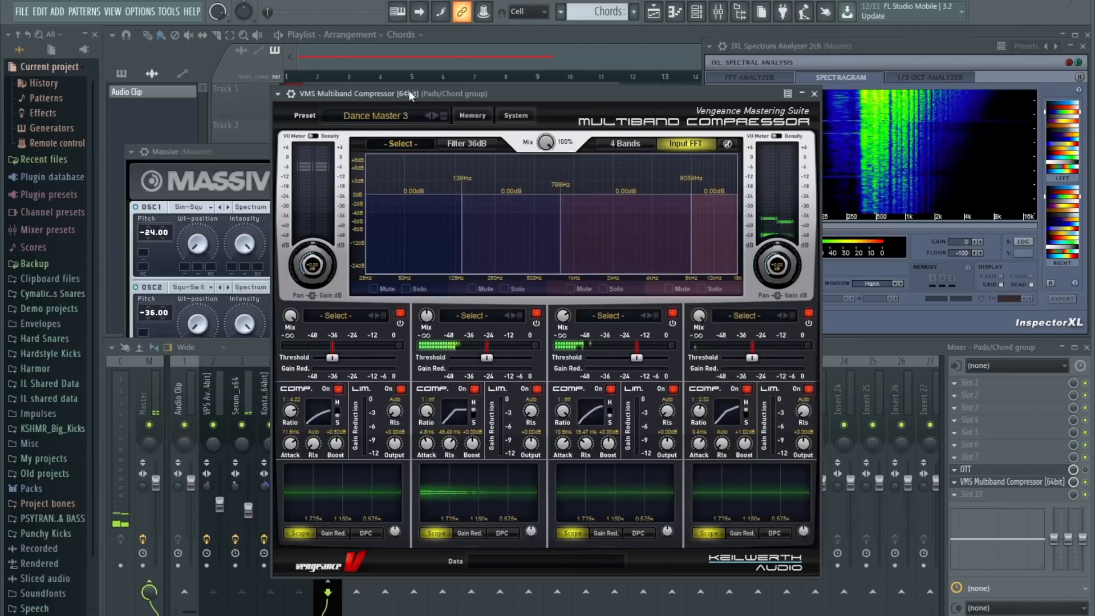
key(space)
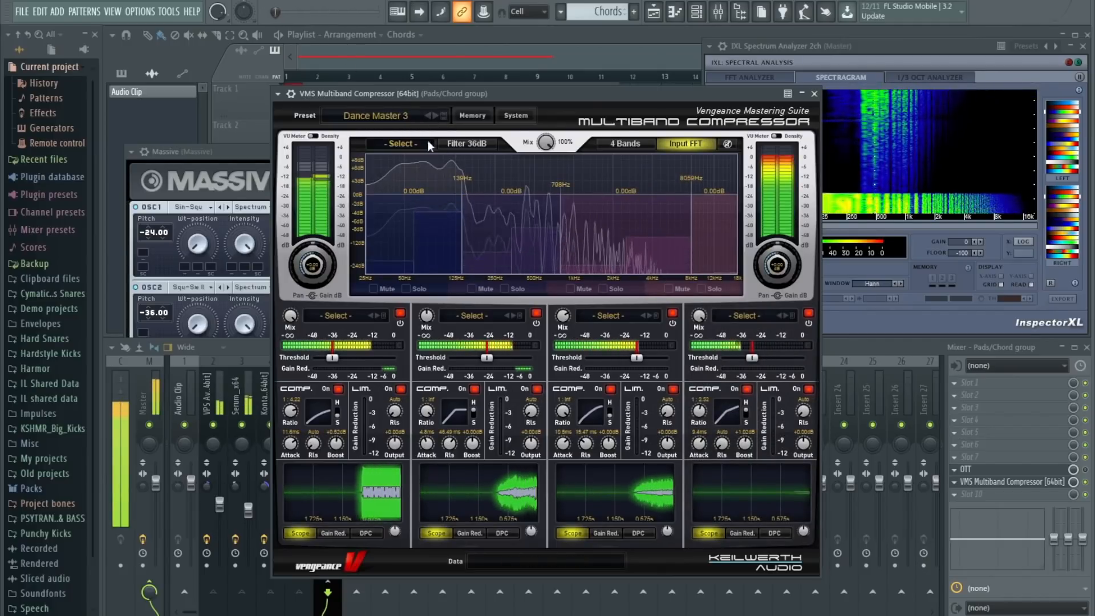
- Lower the multiband compressor's master dry/wet mix to 32%
drag(545, 144, 561, 202)
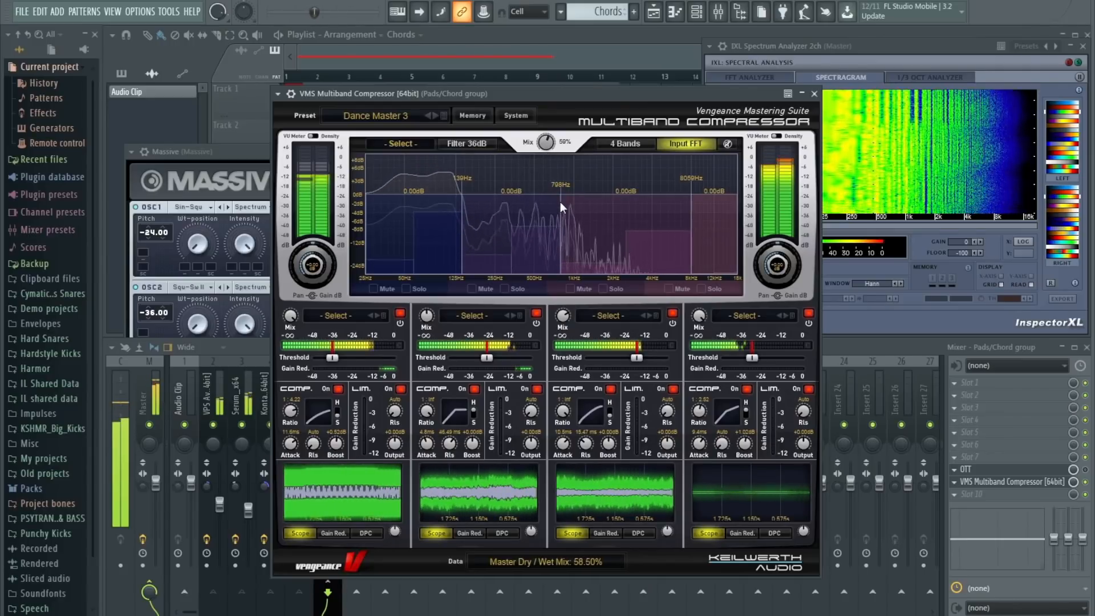
drag(745, 91, 677, 95)
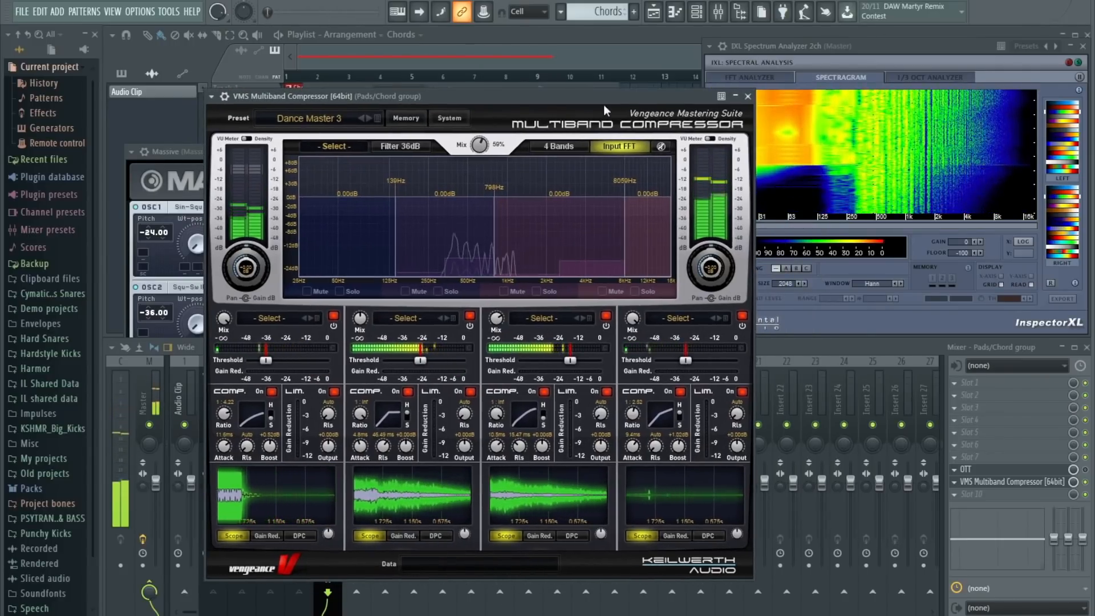
mouse_move(612, 101)
mouse_down()
mouse_move(712, 118)
mouse_move(606, 91)
mouse_up()
drag(471, 140, 480, 241)
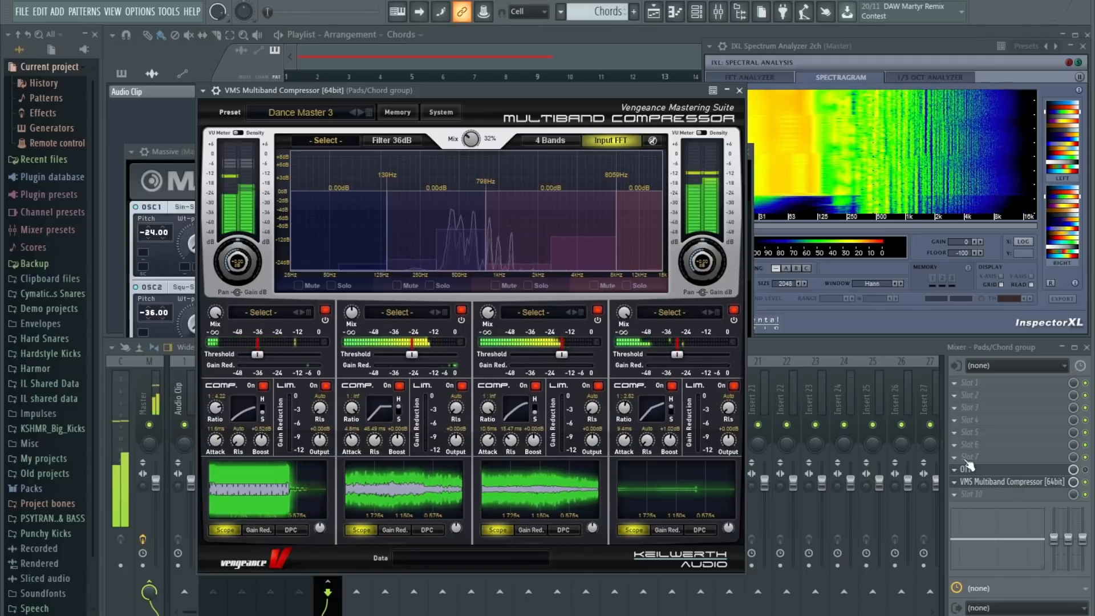
- Move OTT up to slot 7 and VMS Multiband Compressor up to slot 8 on the Pads/Chord group track
right_click(1011, 485)
click(980, 542)
right_click(985, 543)
click(991, 542)
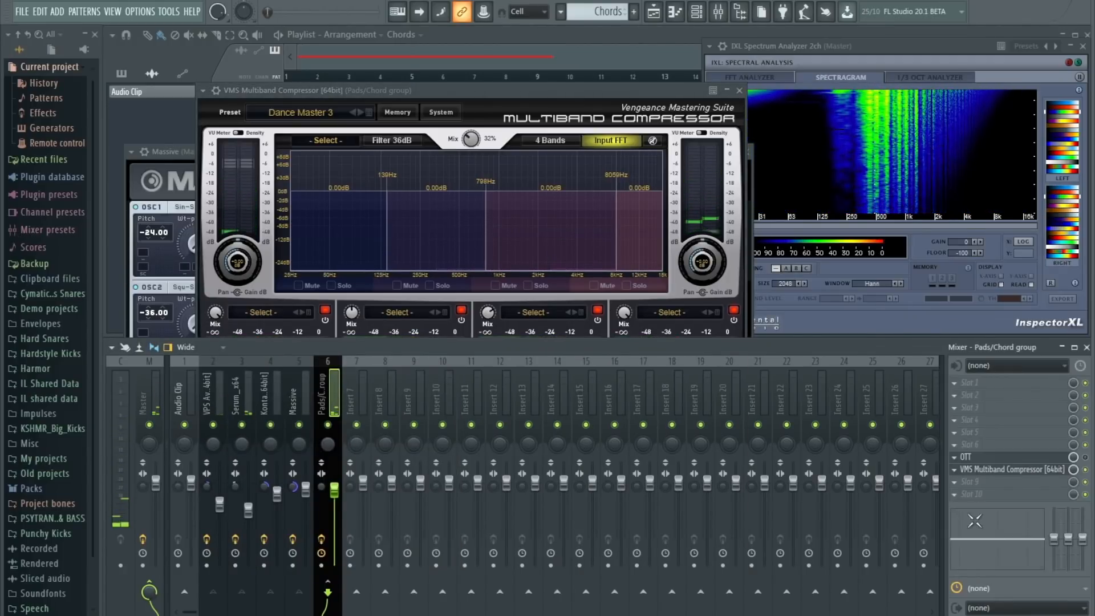
- Load FabFilter Pro-Q 2 in slot 9 and shift its low cut down to the very lowest frequencies
click(954, 483)
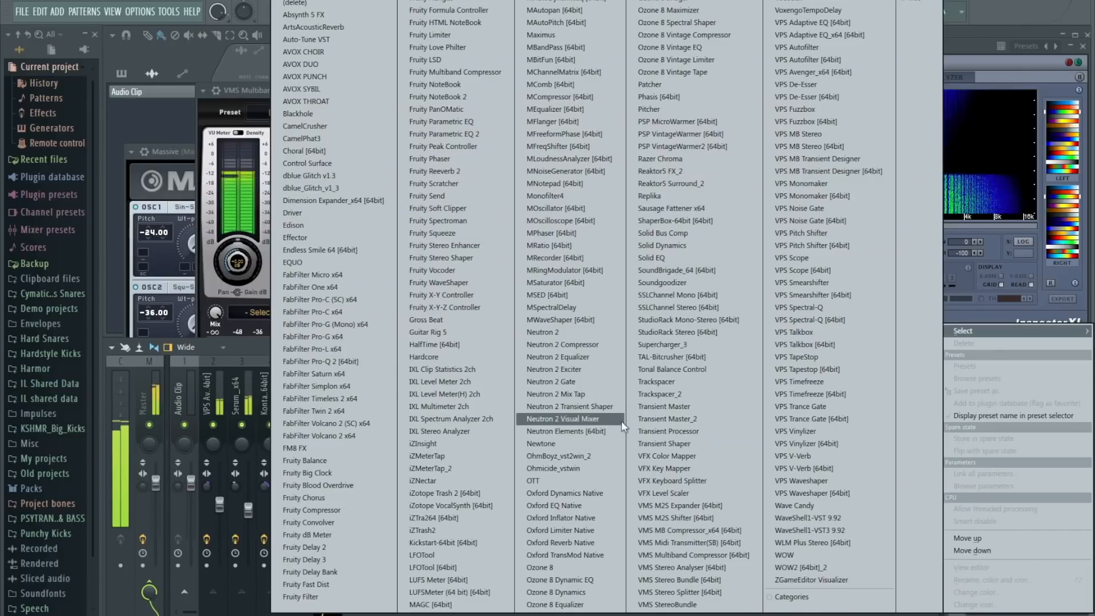
click(336, 362)
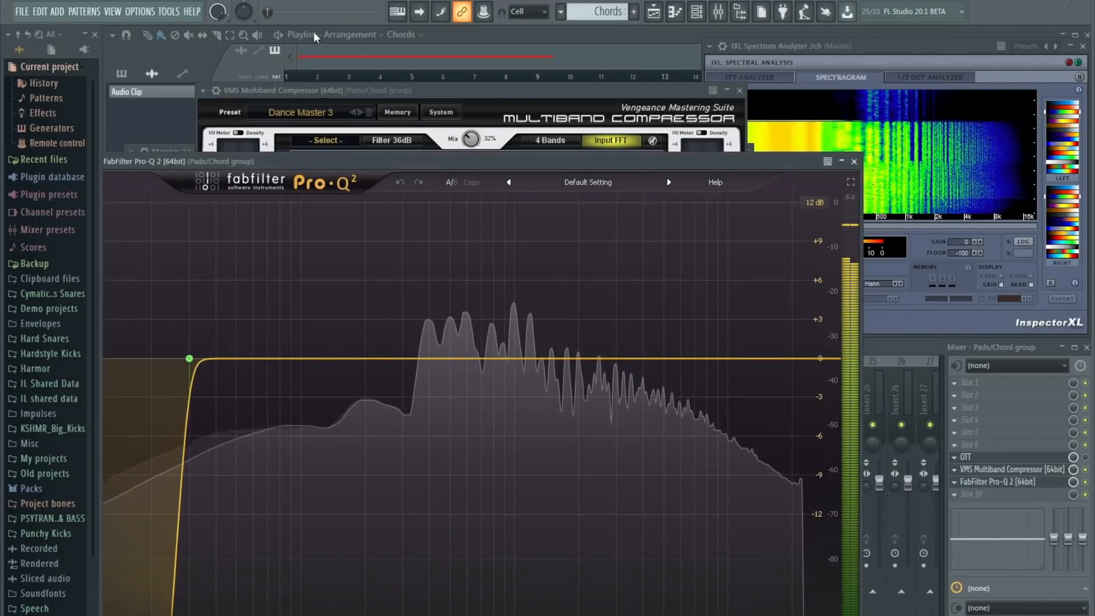
drag(189, 360, 107, 359)
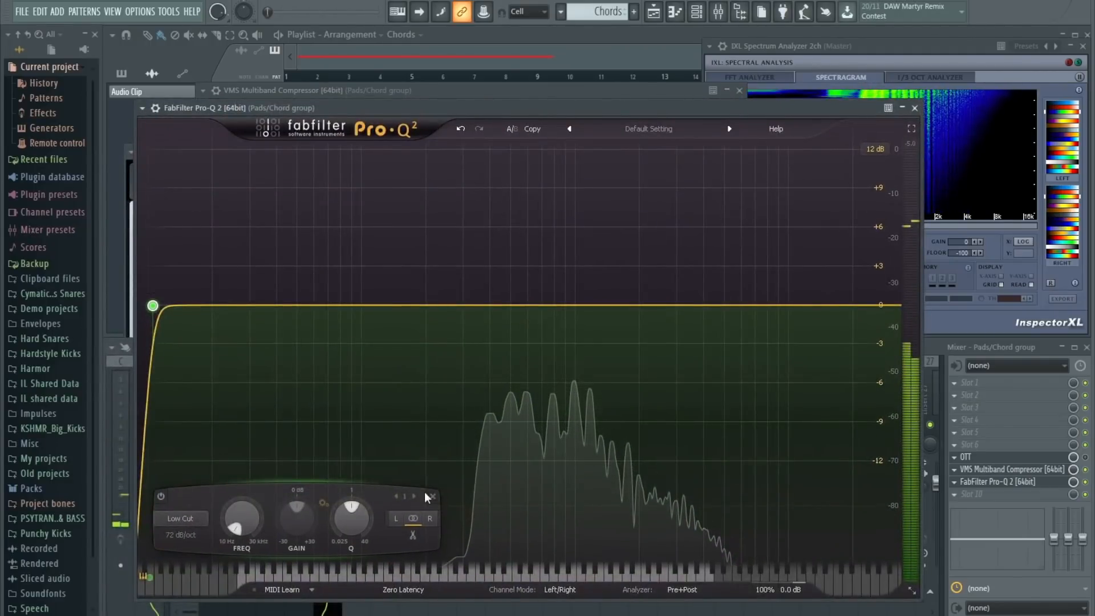
- Add gentle bell boosts in Pro-Q 2 in the lows, the mids and at about 2134 Hz (+1.29 dB), and close it
mouse_move(498, 306)
mouse_down()
mouse_move(520, 271)
mouse_move(520, 308)
mouse_move(513, 290)
mouse_up()
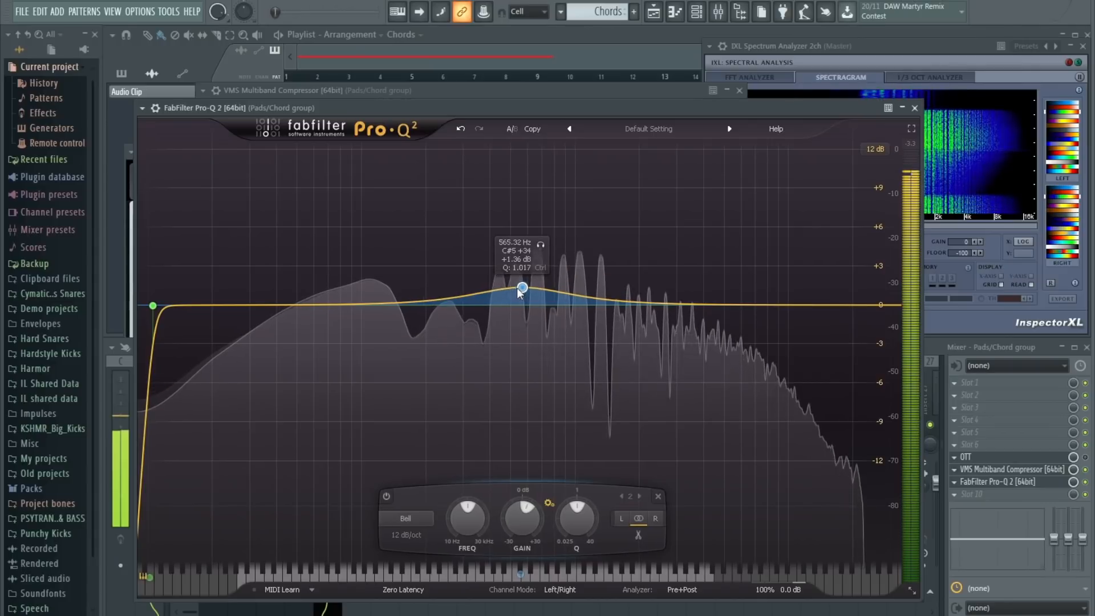
mouse_move(362, 306)
mouse_down()
mouse_move(349, 289)
mouse_move(316, 291)
mouse_move(363, 277)
mouse_move(356, 296)
mouse_up()
mouse_move(631, 302)
mouse_down()
mouse_move(673, 295)
mouse_move(689, 234)
mouse_move(729, 255)
mouse_move(779, 245)
mouse_move(650, 248)
mouse_move(652, 282)
mouse_move(641, 290)
mouse_up()
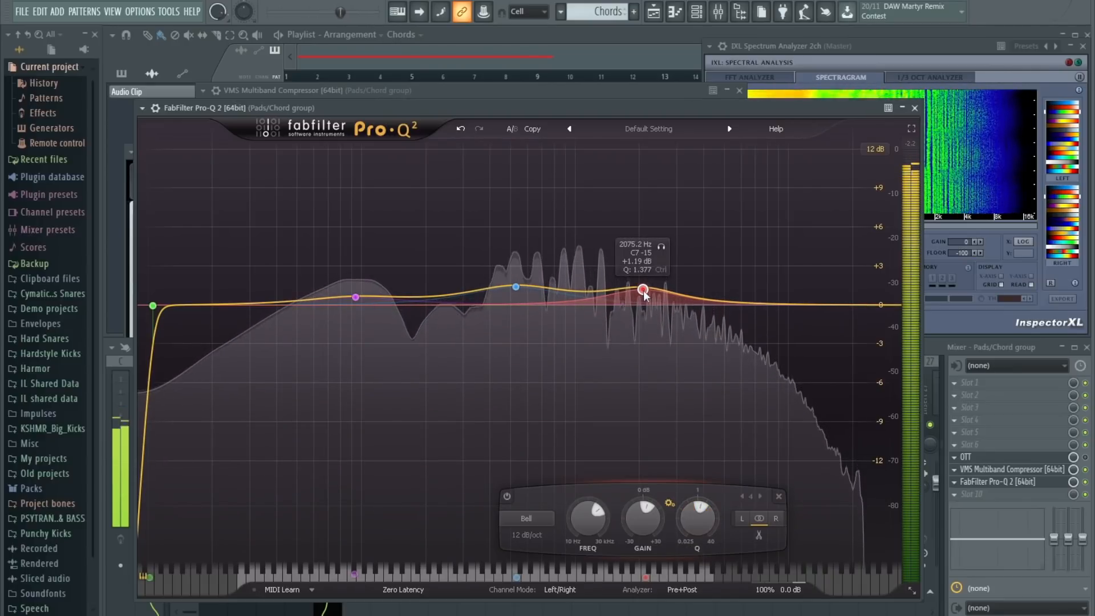
drag(643, 290, 646, 288)
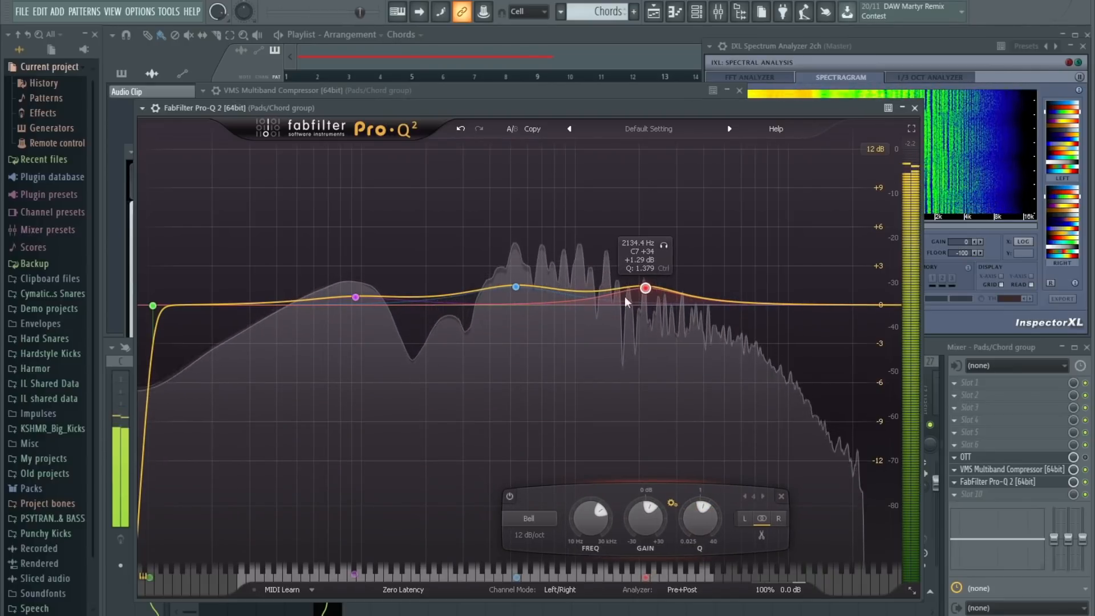
drag(518, 288, 514, 290)
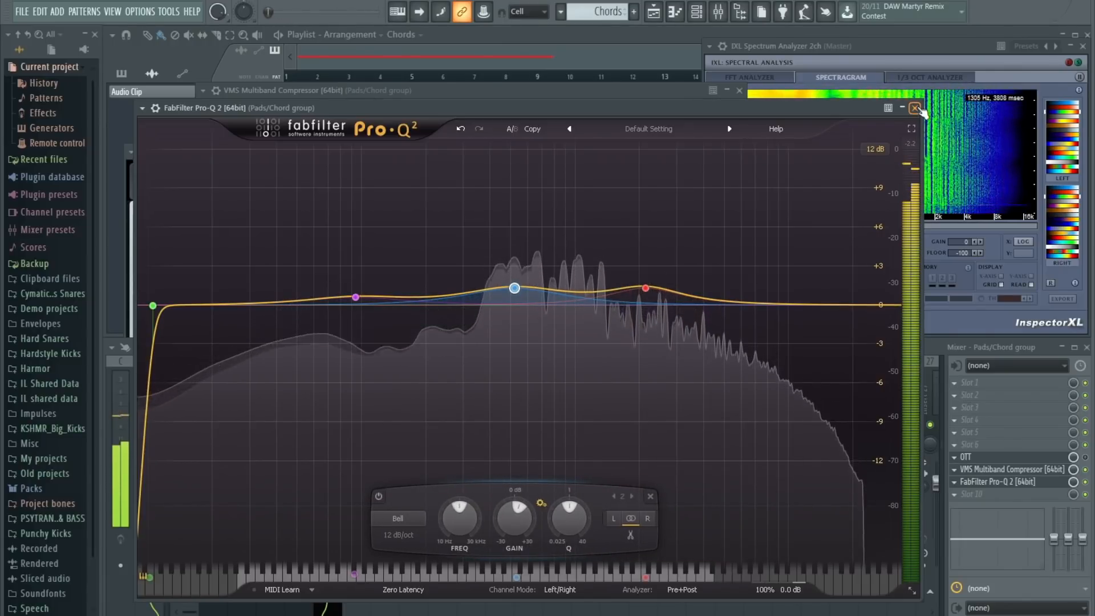
click(916, 108)
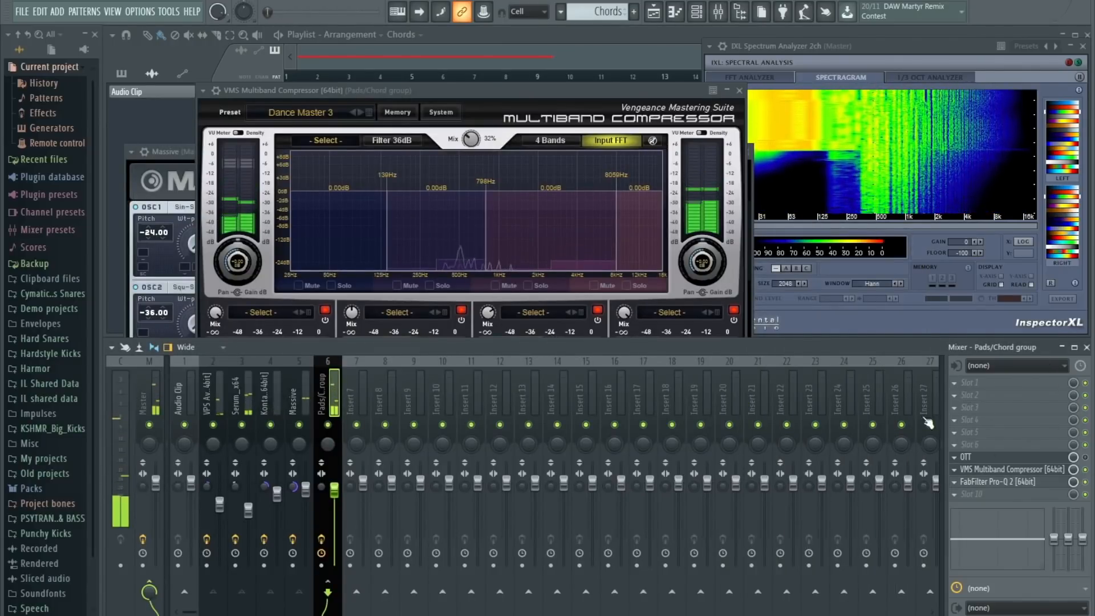
- Solo the Kontakt track and load ArtsAcousticReverb in its second effect slot while the chords play
right_click(270, 425)
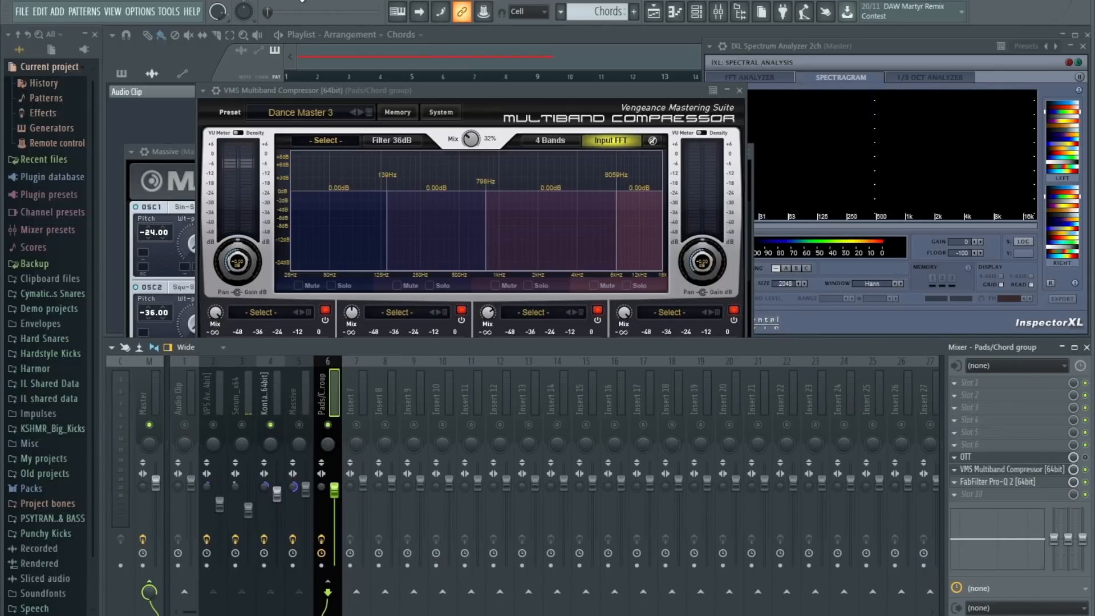
key(space)
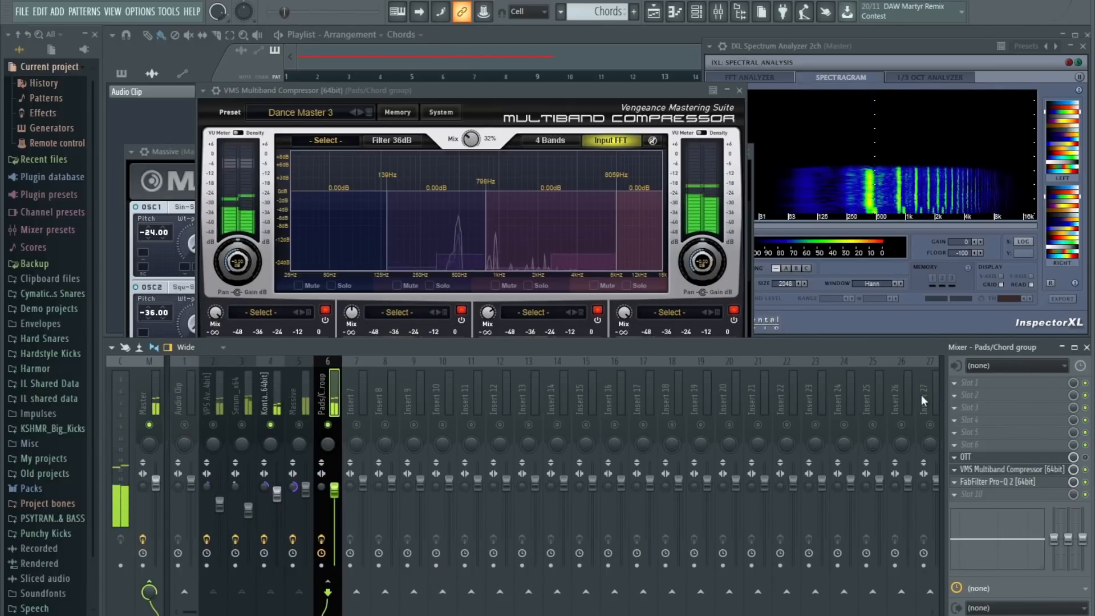
click(272, 392)
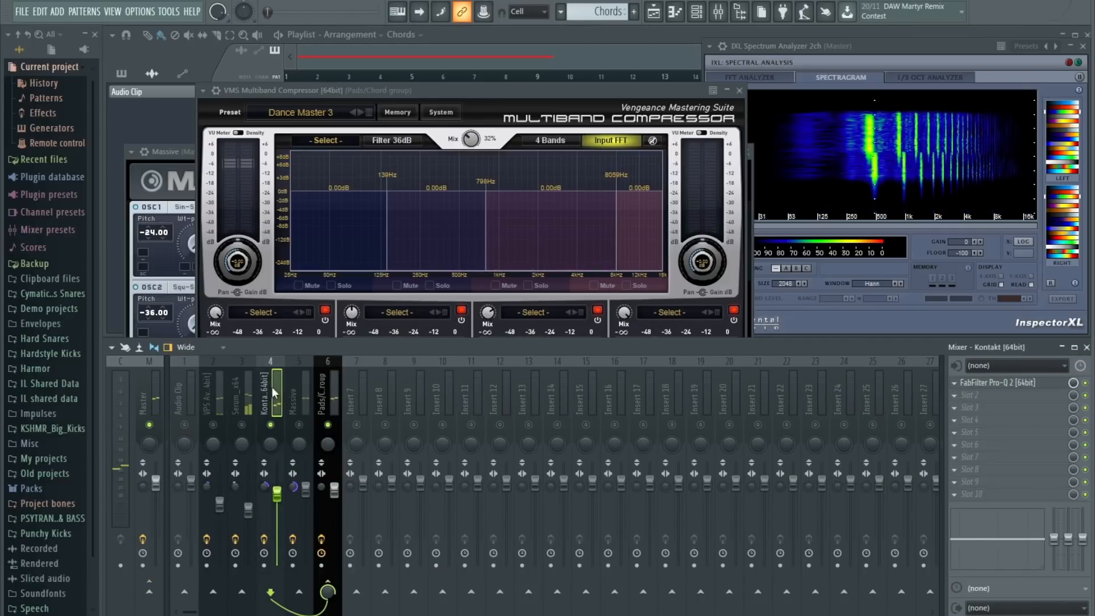
click(959, 403)
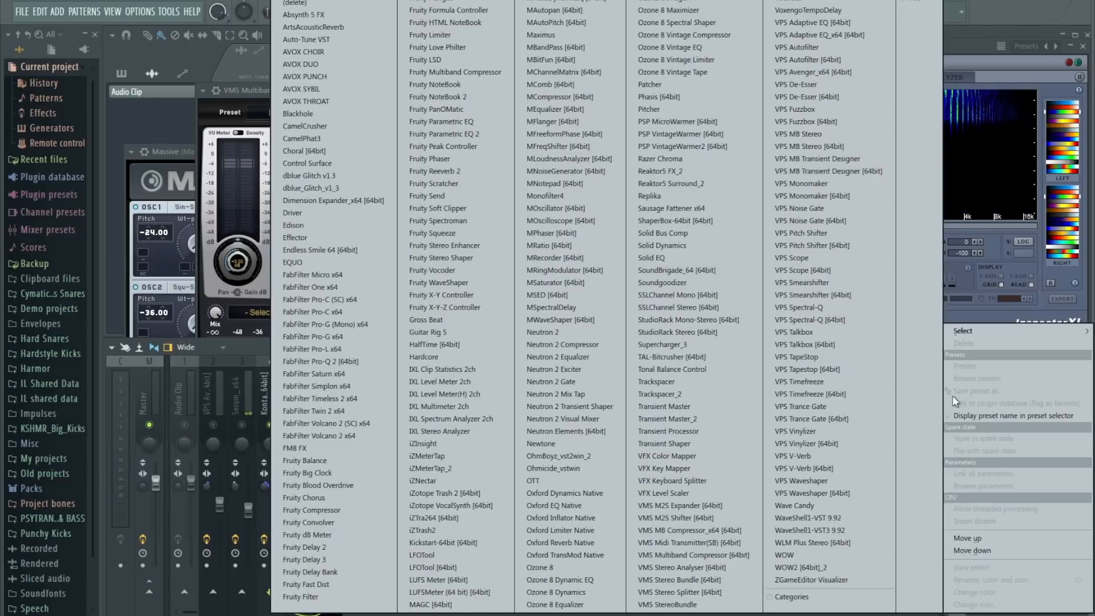
mouse_move(970, 331)
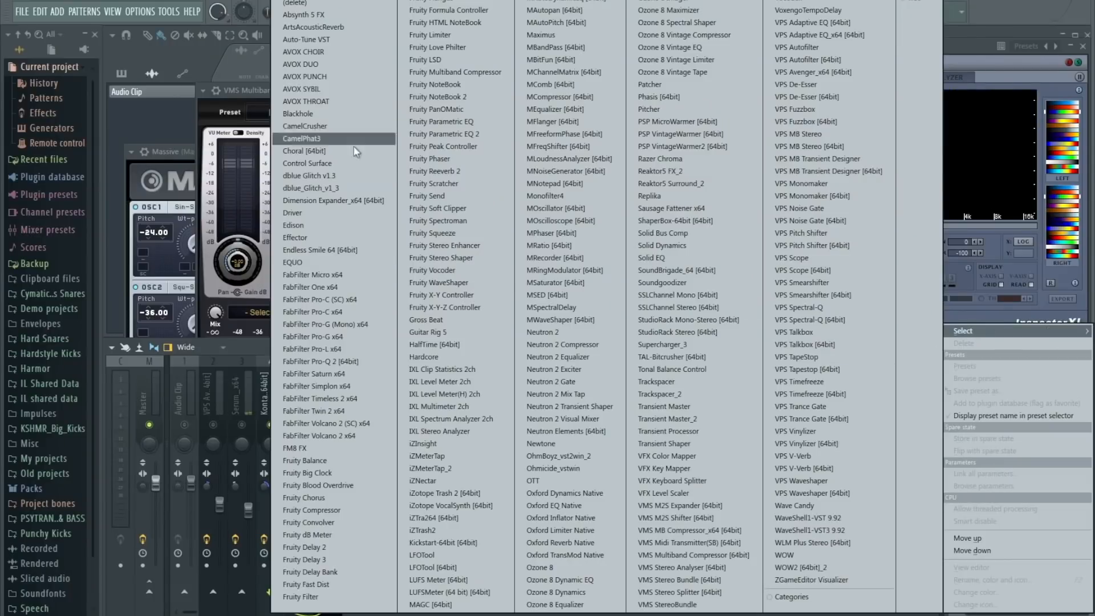
click(313, 27)
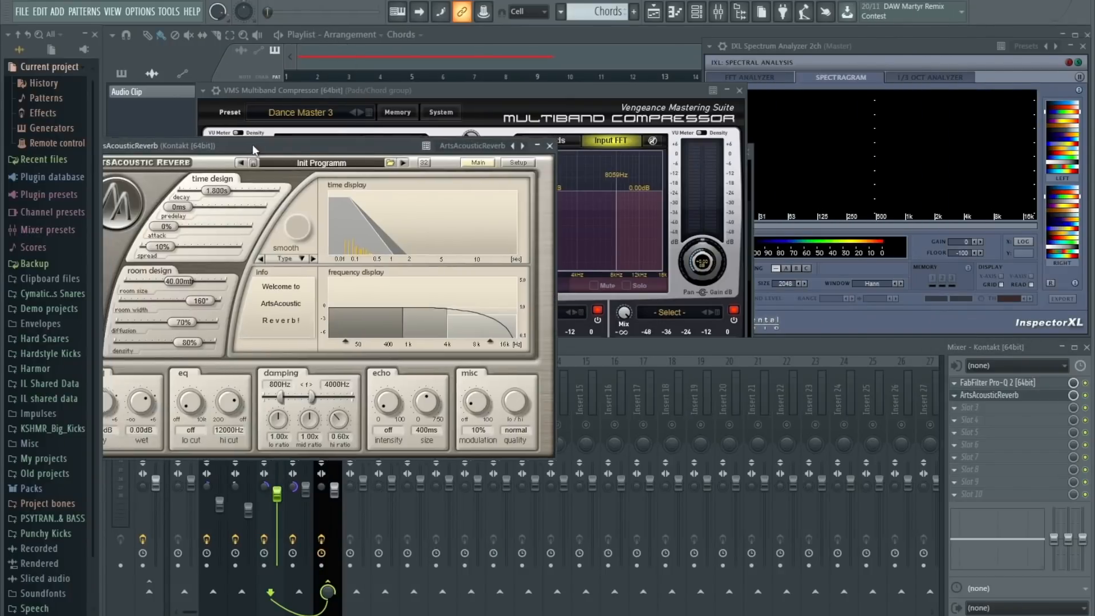
drag(252, 145, 457, 195)
- Set the reverb's decay to 2.760 s, dry level to -8.86 dB, wet level to 1.75 dB, low cut to 669 Hz and high cut to 12777 Hz
click(634, 211)
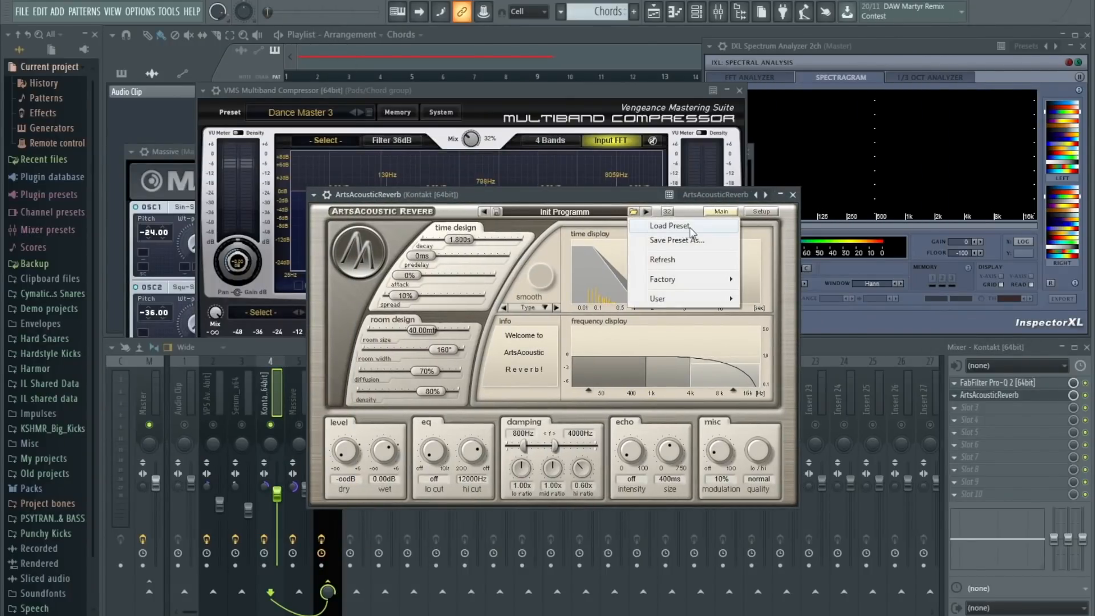
click(494, 217)
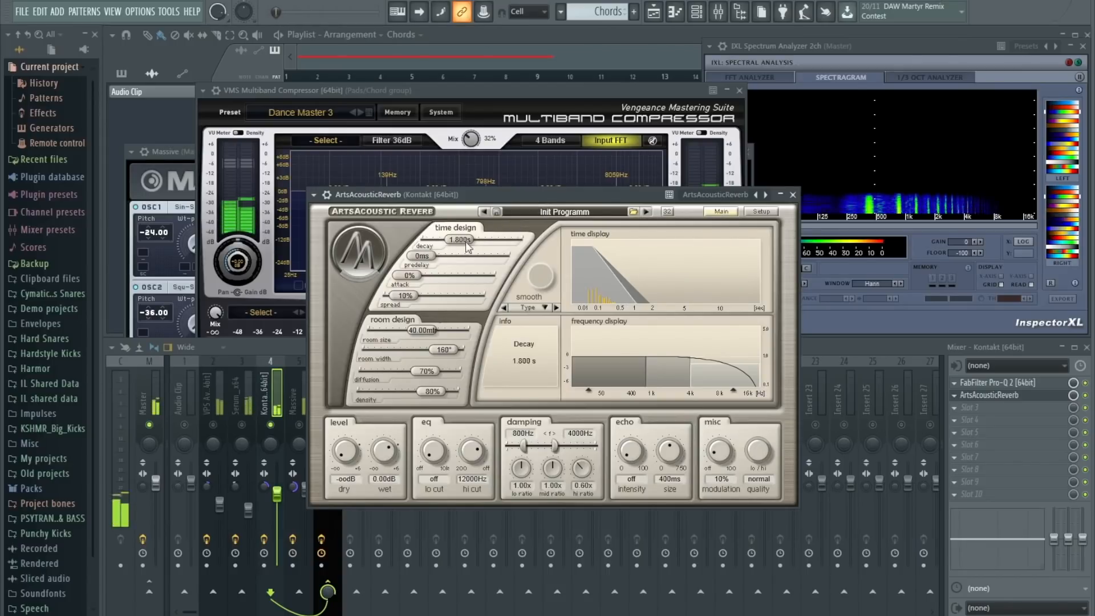
drag(344, 450, 354, 461)
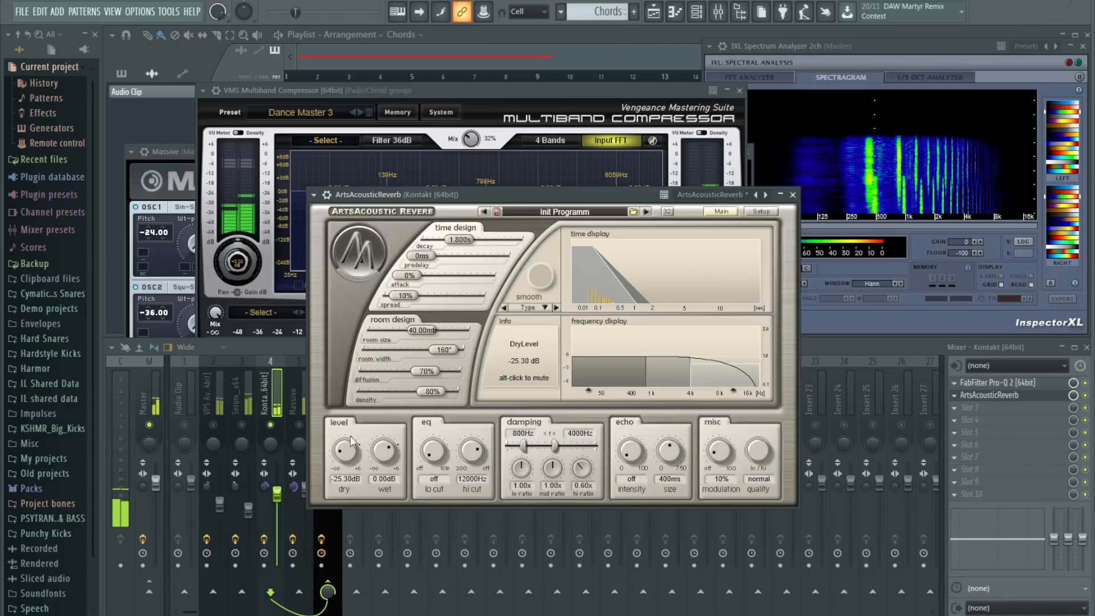
drag(358, 404, 358, 402)
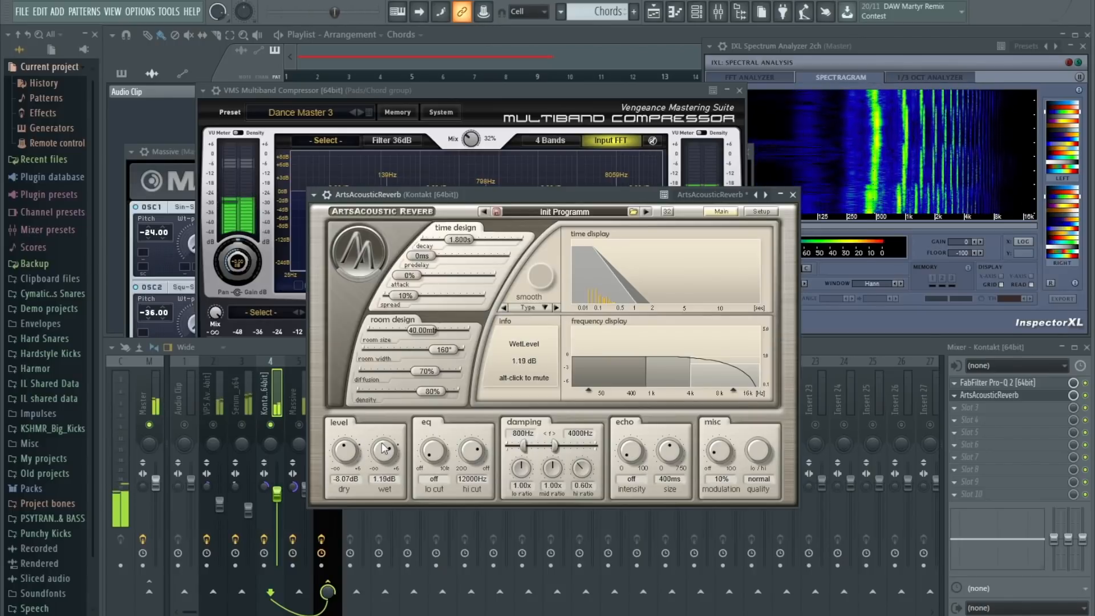
drag(384, 450, 385, 448)
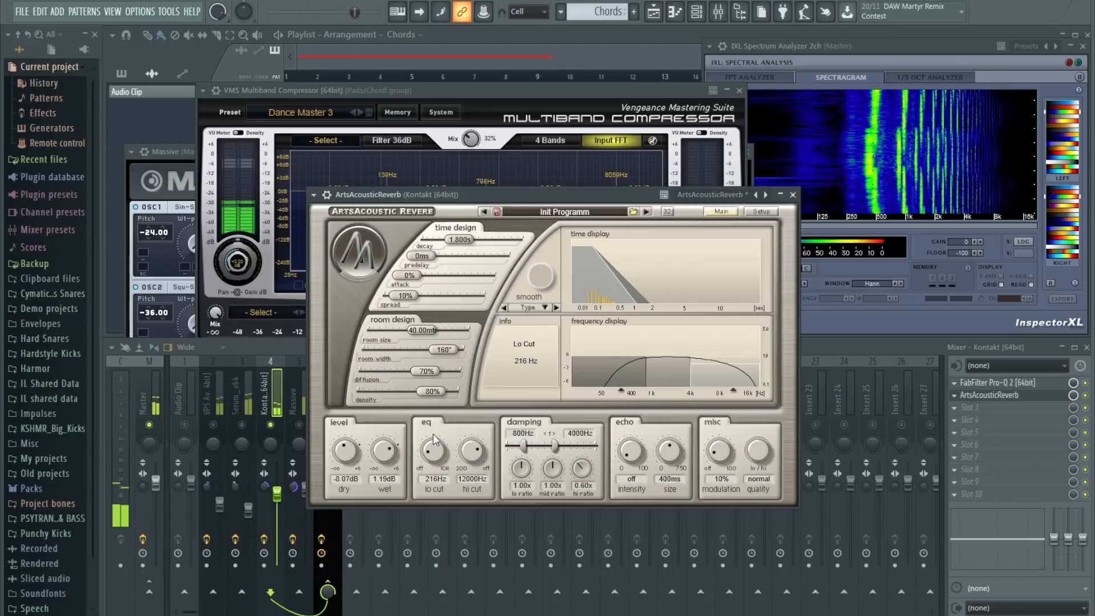
drag(465, 241, 470, 243)
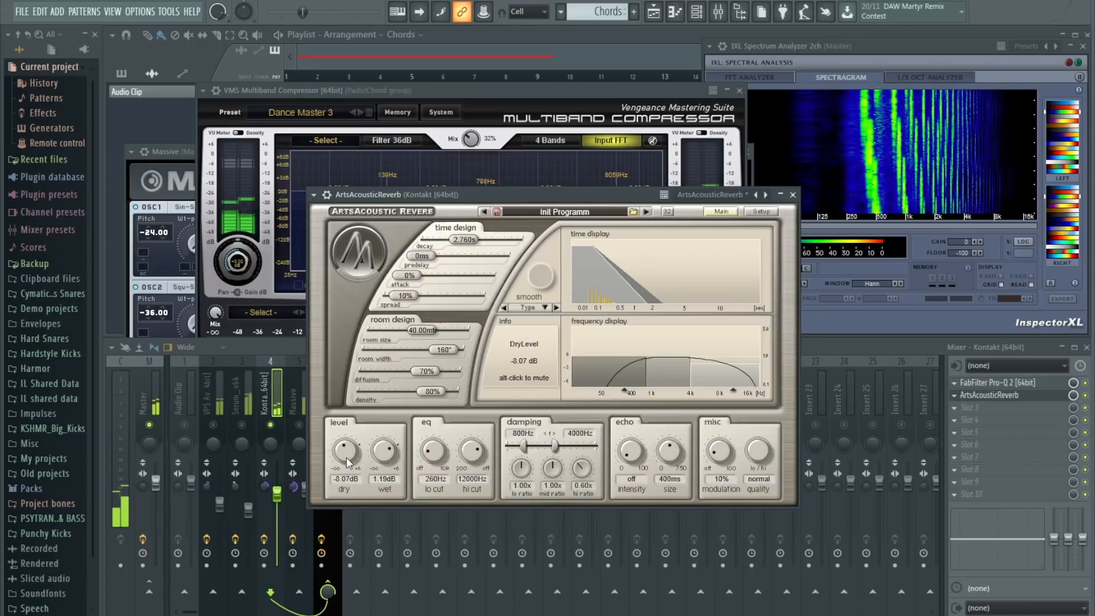
drag(346, 457, 348, 463)
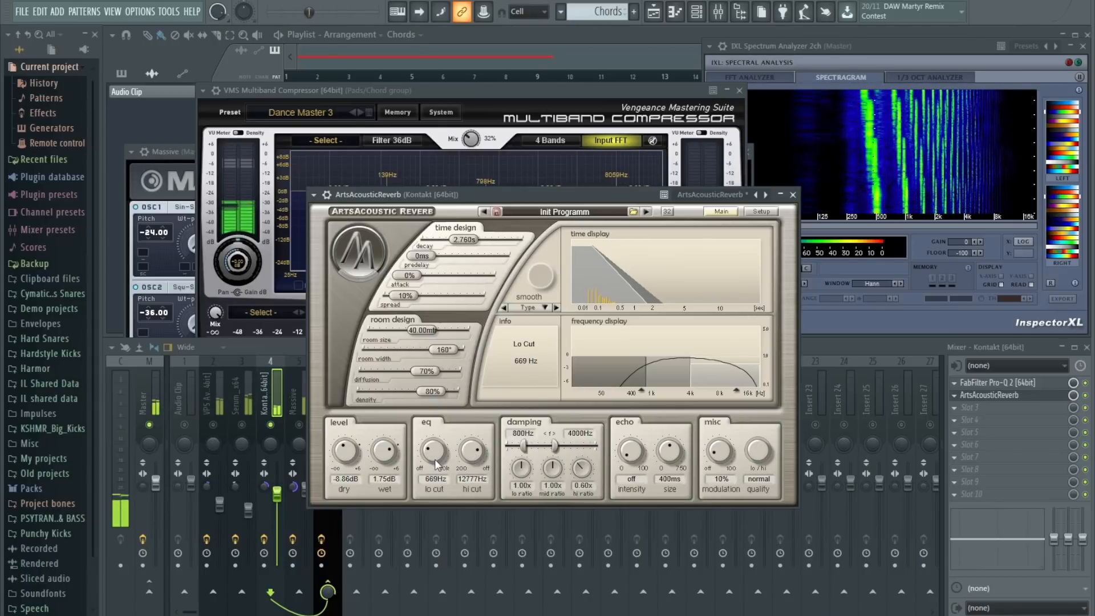
- With all tracks unmuted, raise the Kontakt fader slightly and set the reverb's dry level to -1.48 dB and wet level to -1.01 dB
click(1089, 401)
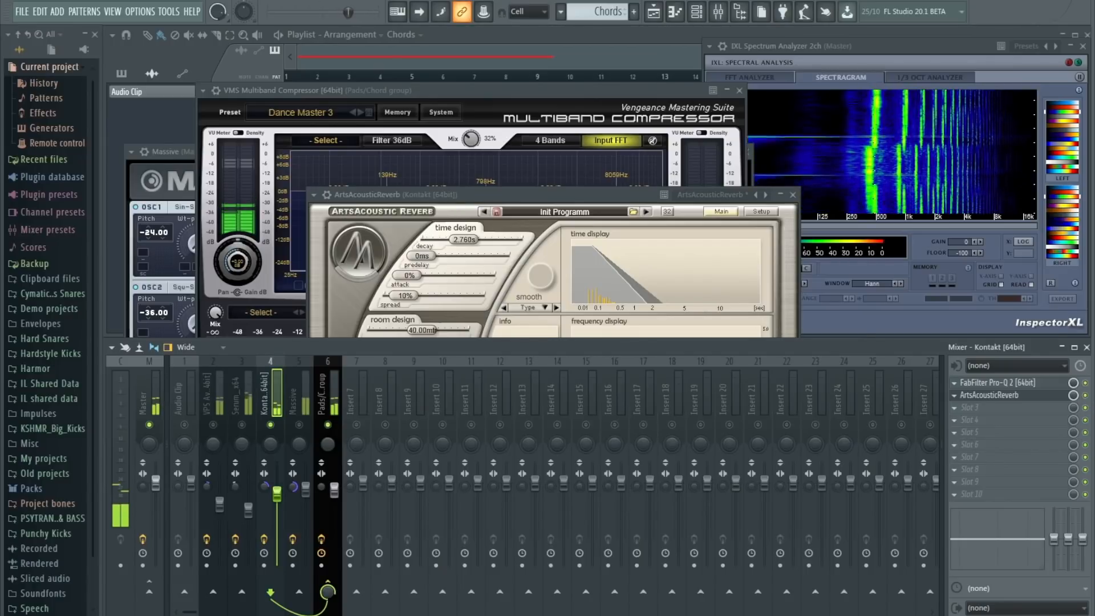
click(541, 195)
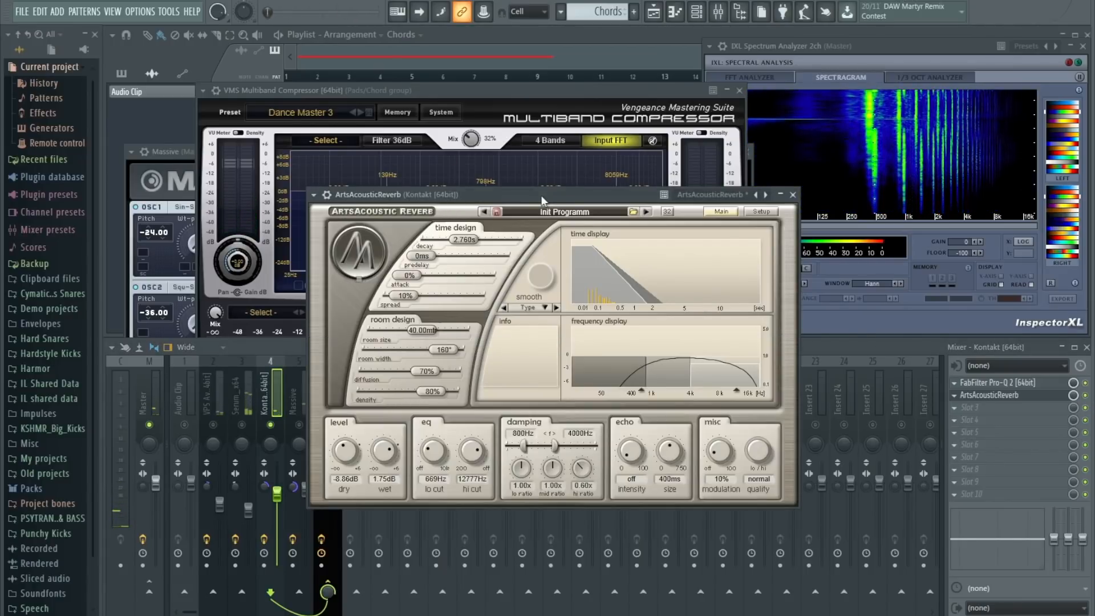
click(278, 432)
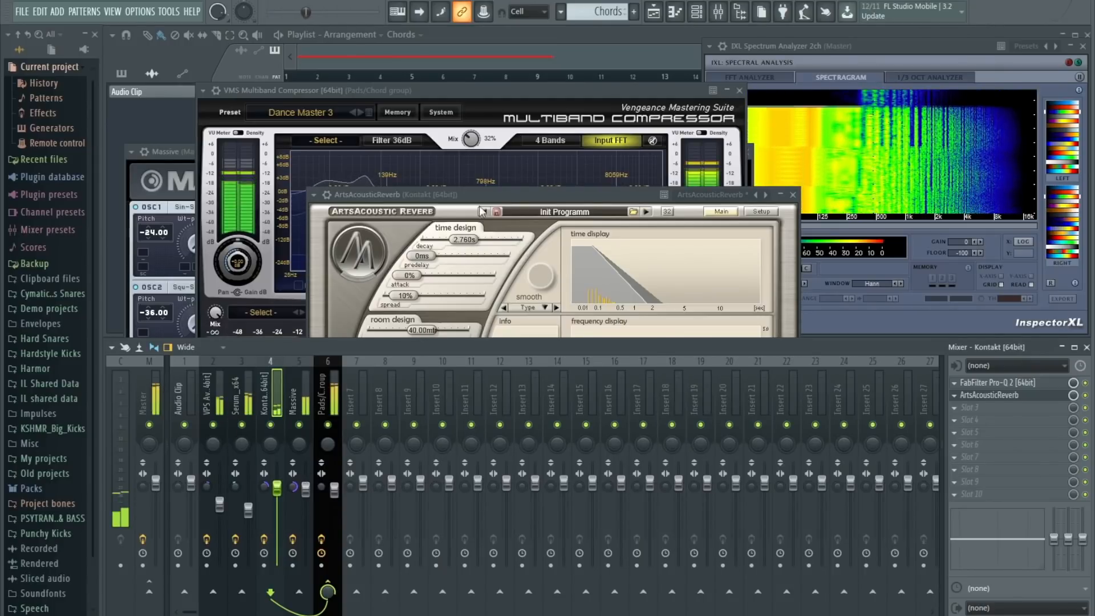
click(444, 264)
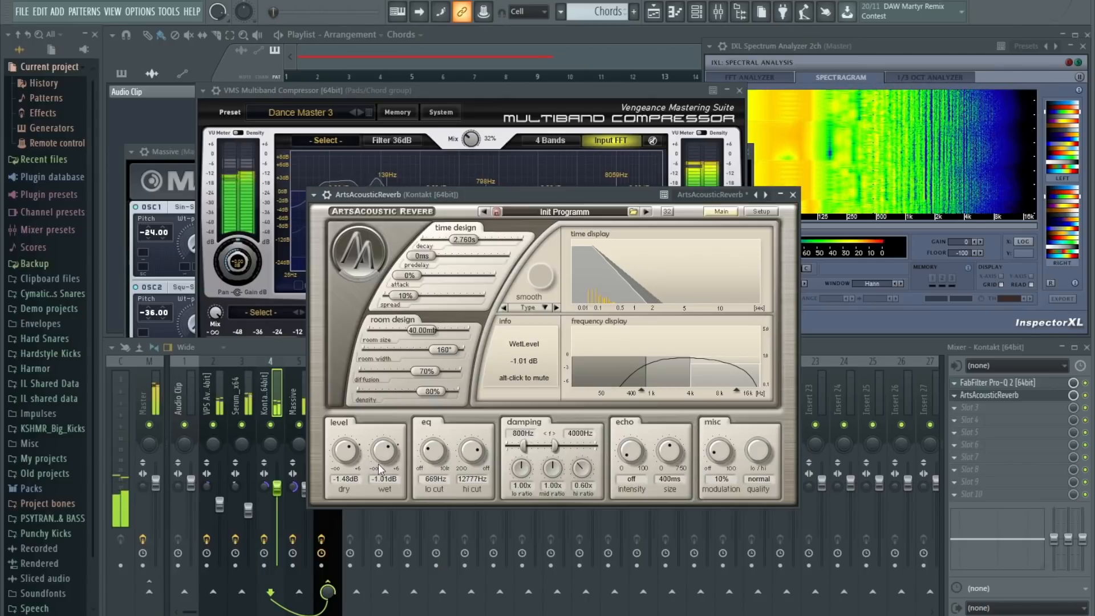
- Lower the VPS Avenger track's fader slightly in the mixer
click(307, 492)
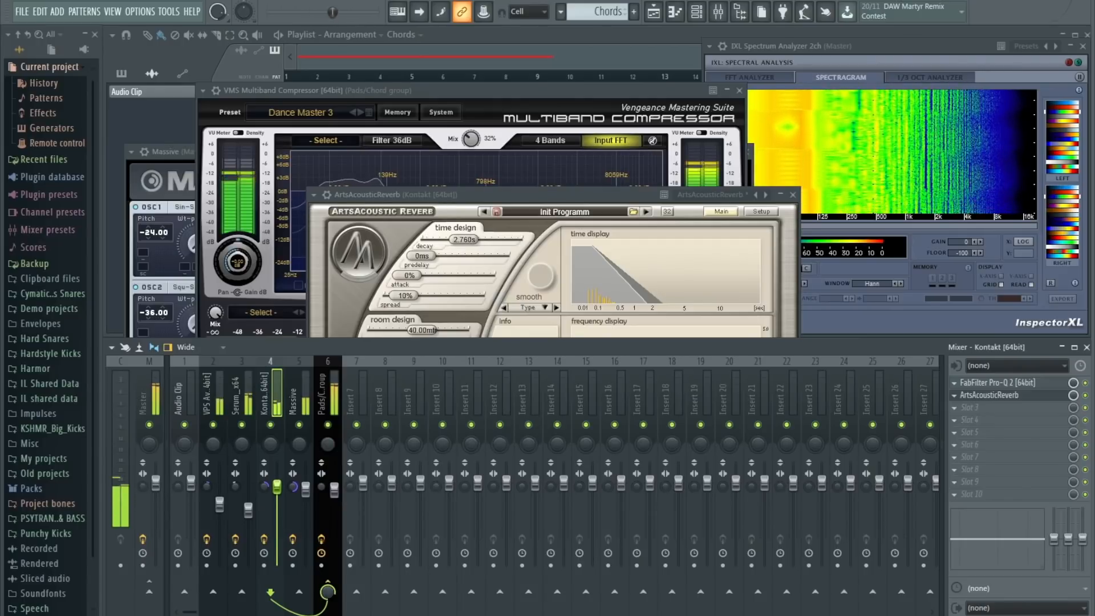
click(220, 504)
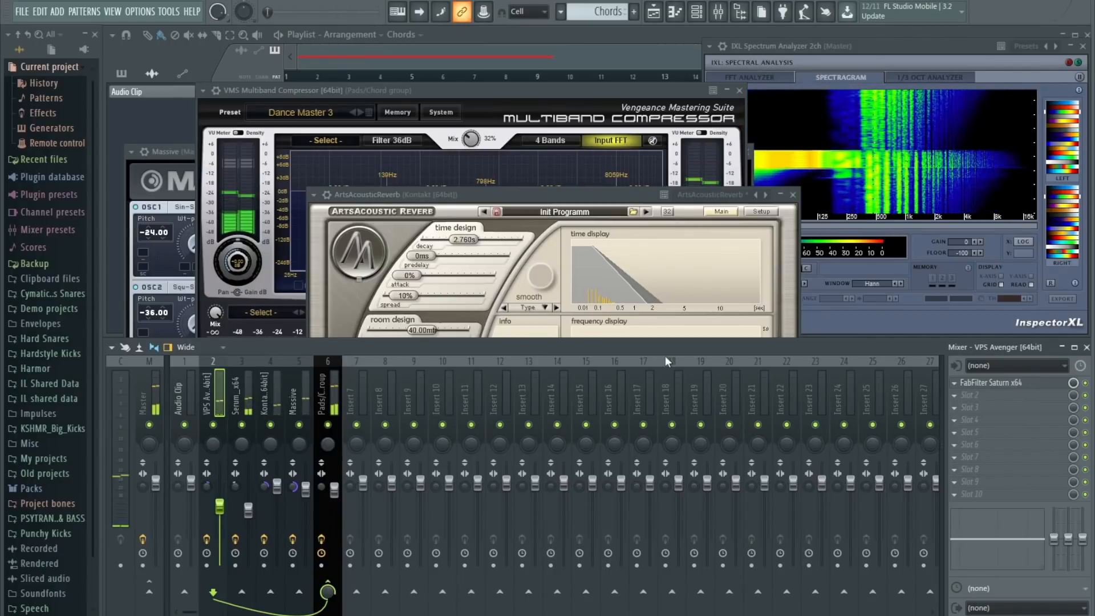
click(236, 406)
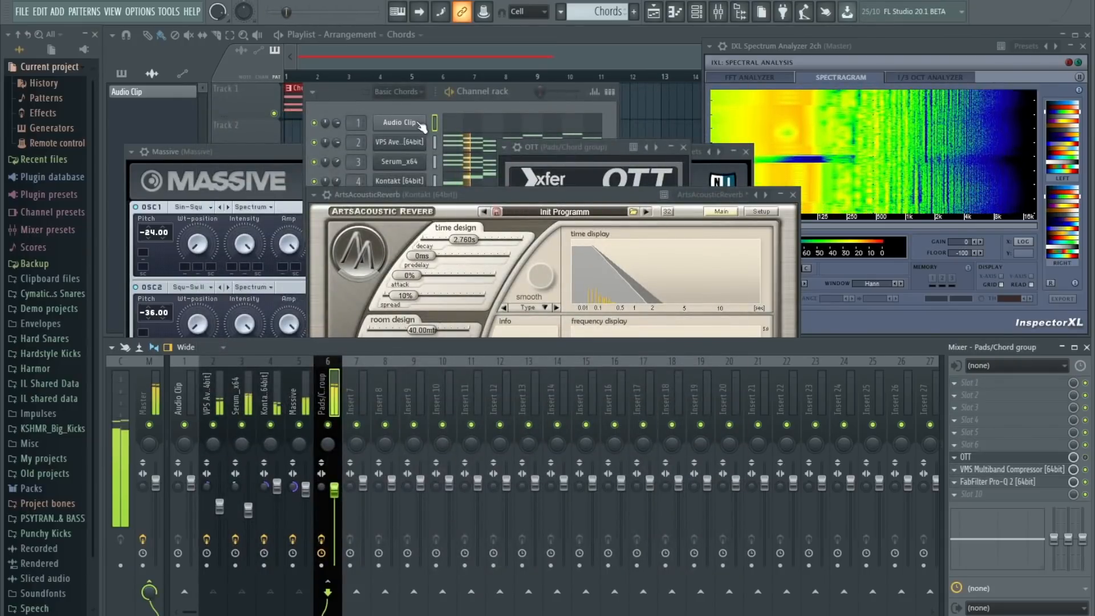
- Solo the VPS Avenger track, set the synth's filter 1 cutoff to 71.25 Hz during playback, and close its window
click(411, 105)
key(space)
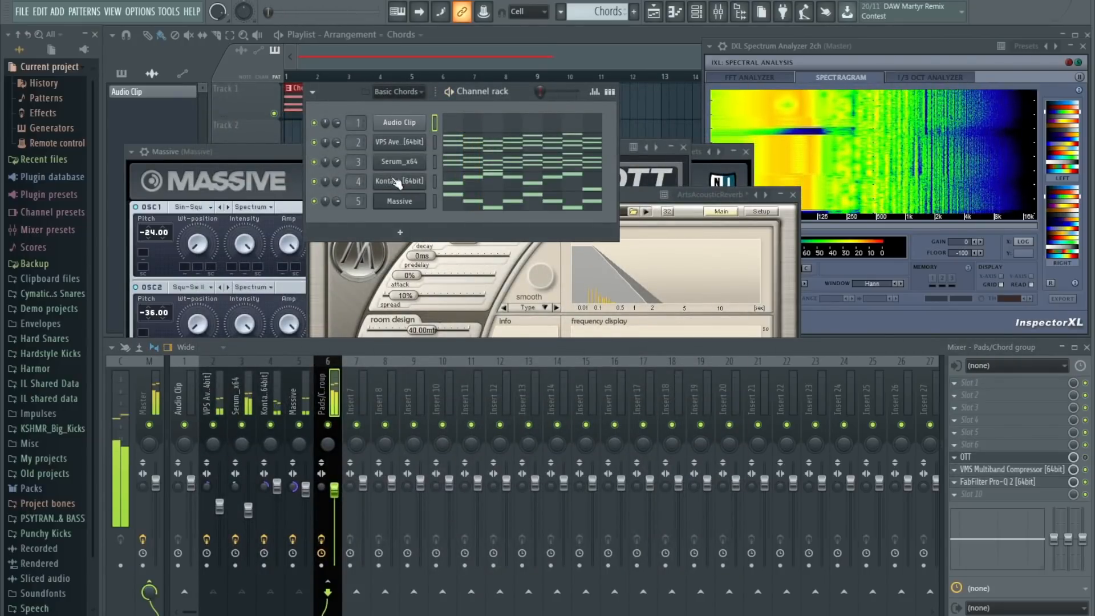
right_click(214, 424)
key(space)
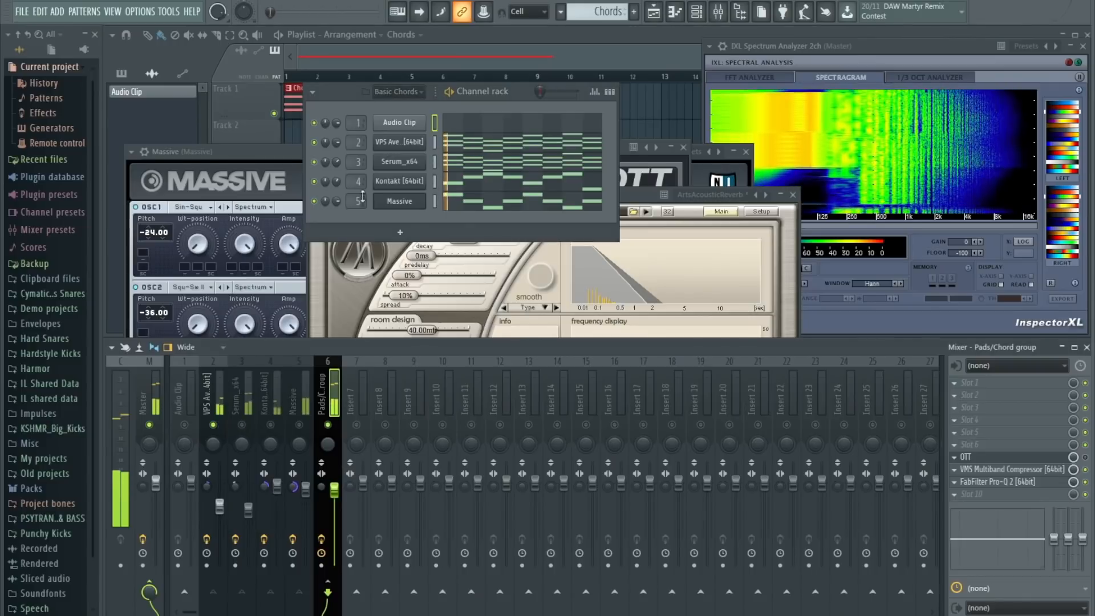
click(399, 142)
drag(772, 269, 774, 283)
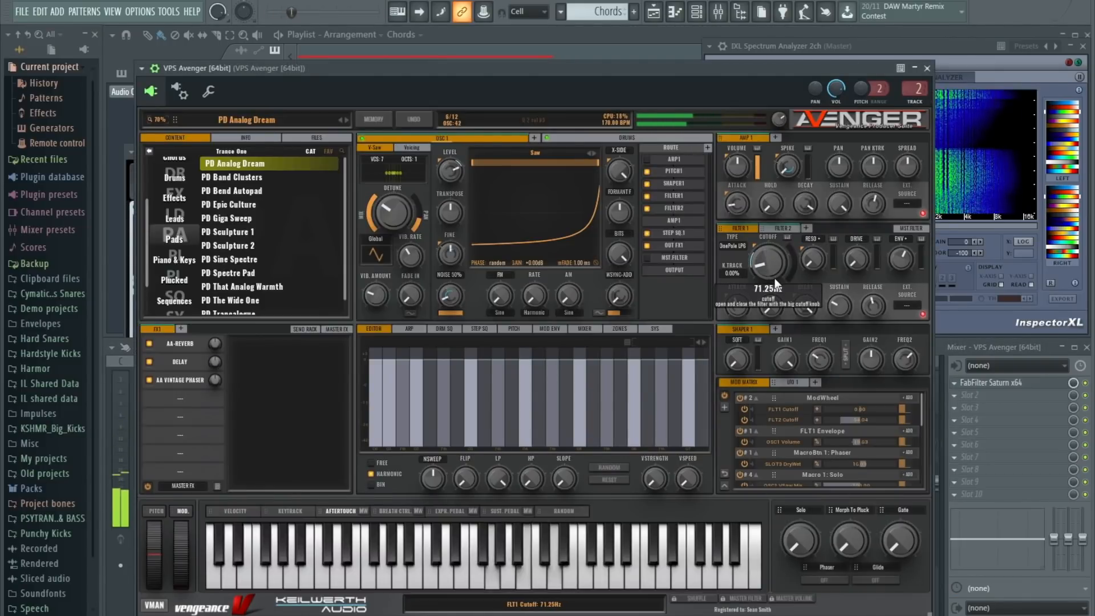
key(space)
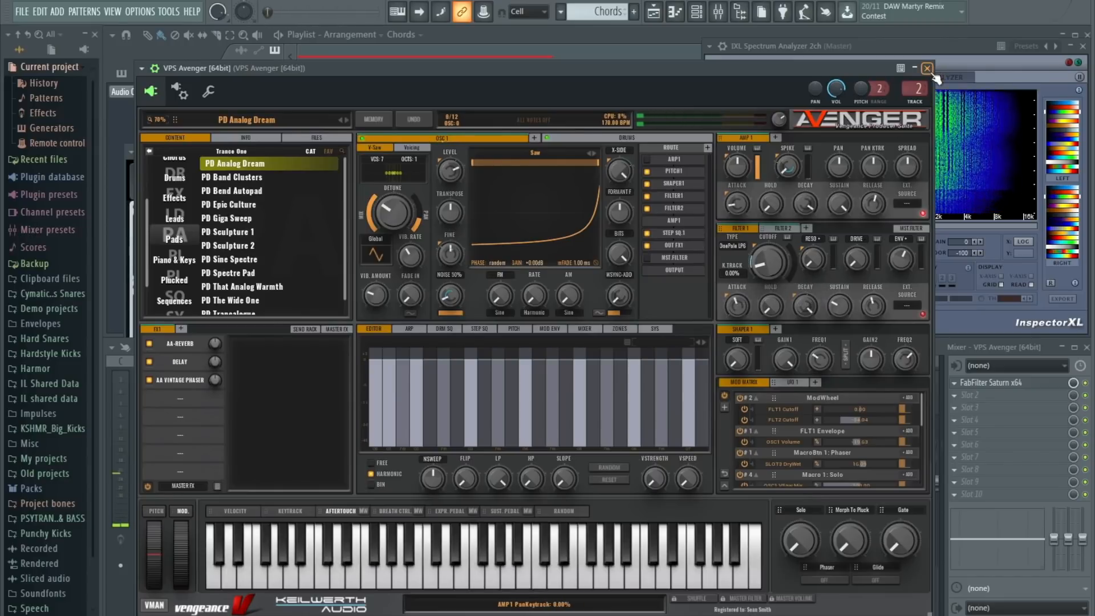
key(Escape)
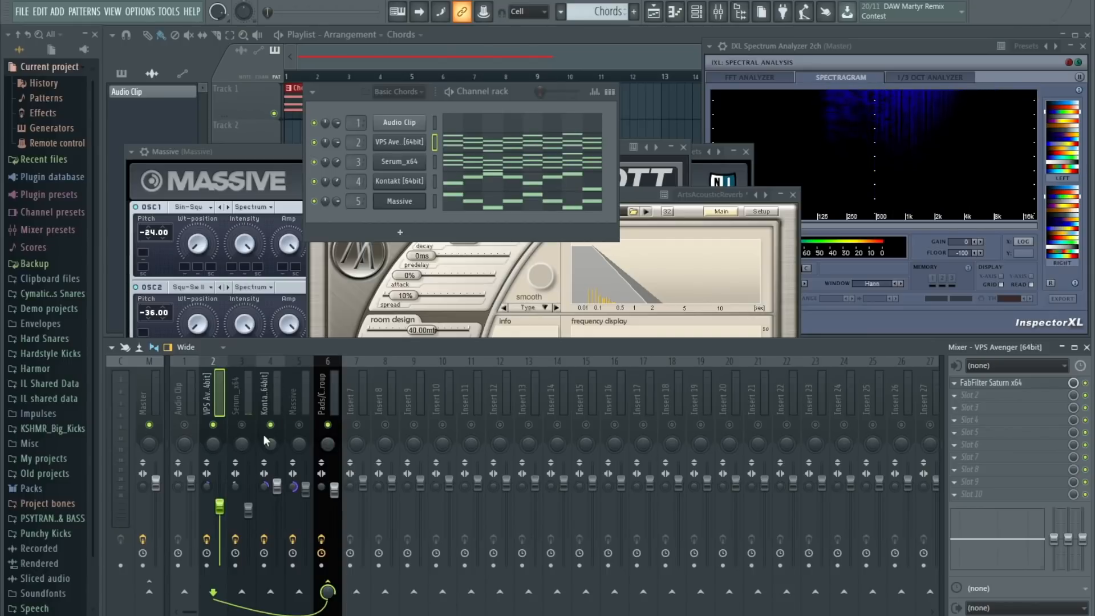
- Unmute the Serum and Massive tracks during playback and lower both faders slightly to balance the layers
key(space)
click(241, 425)
click(248, 509)
drag(248, 510, 248, 514)
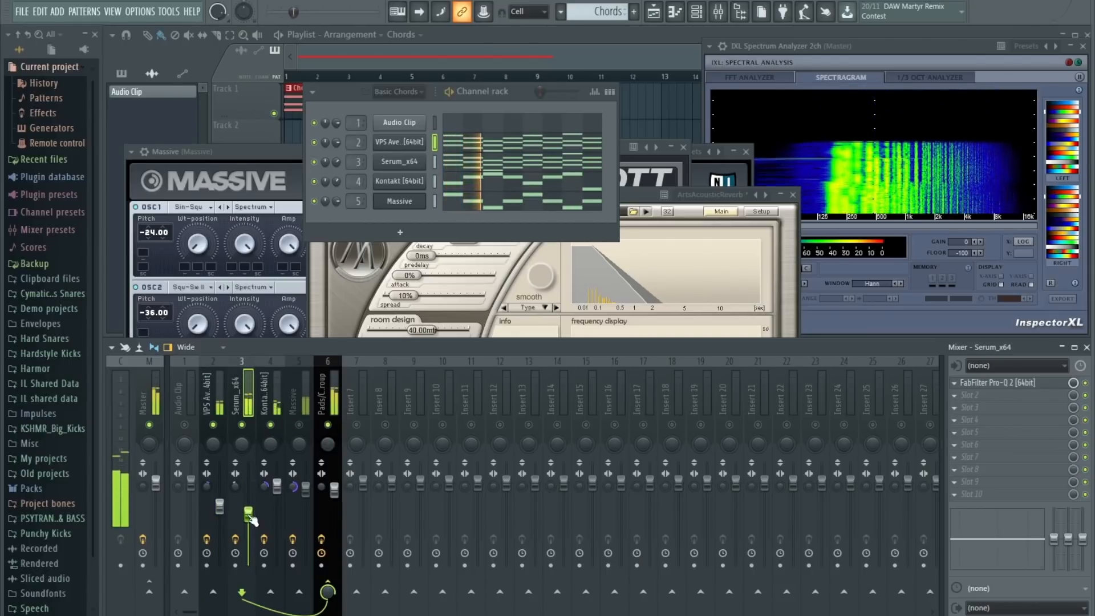
click(299, 425)
drag(305, 489, 305, 495)
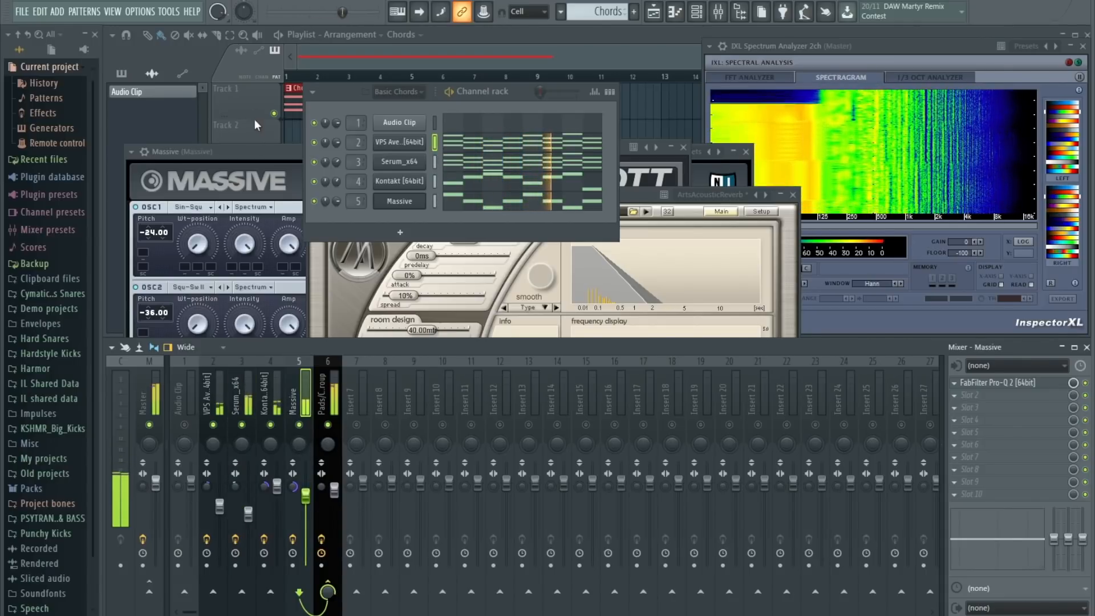
- Close all open plugin and piano roll windows, and widen the channel rack to enlarge the note previews
key(F12)
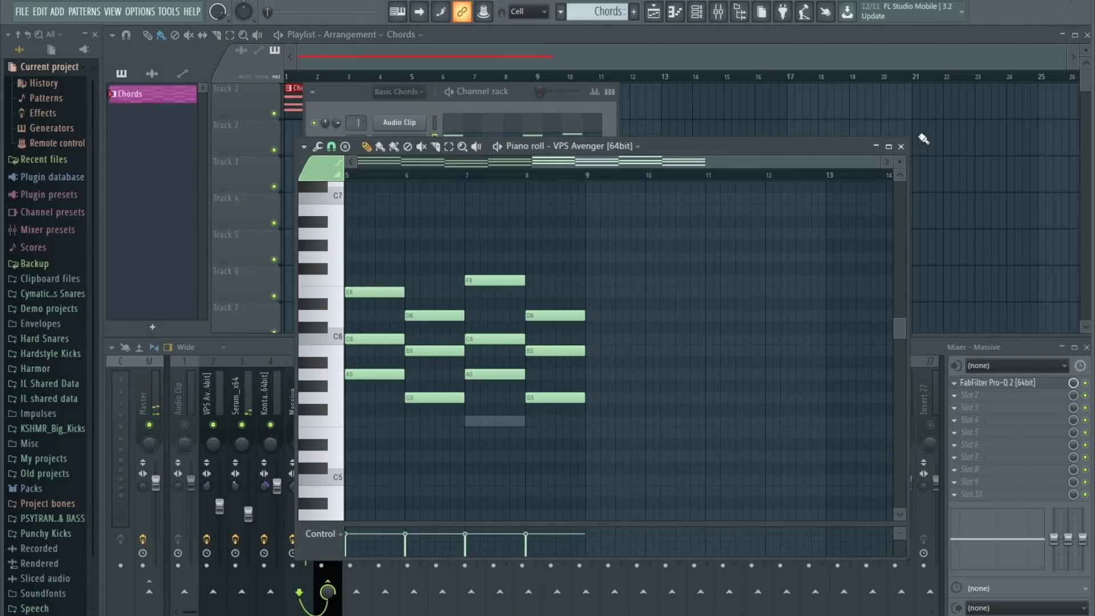
click(902, 146)
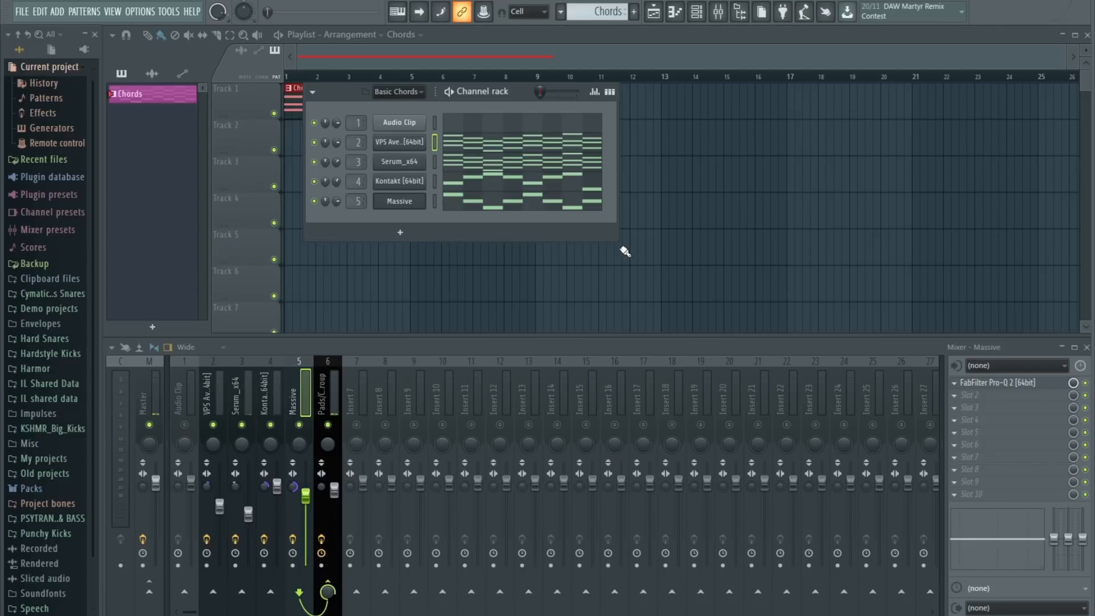
drag(616, 237, 902, 296)
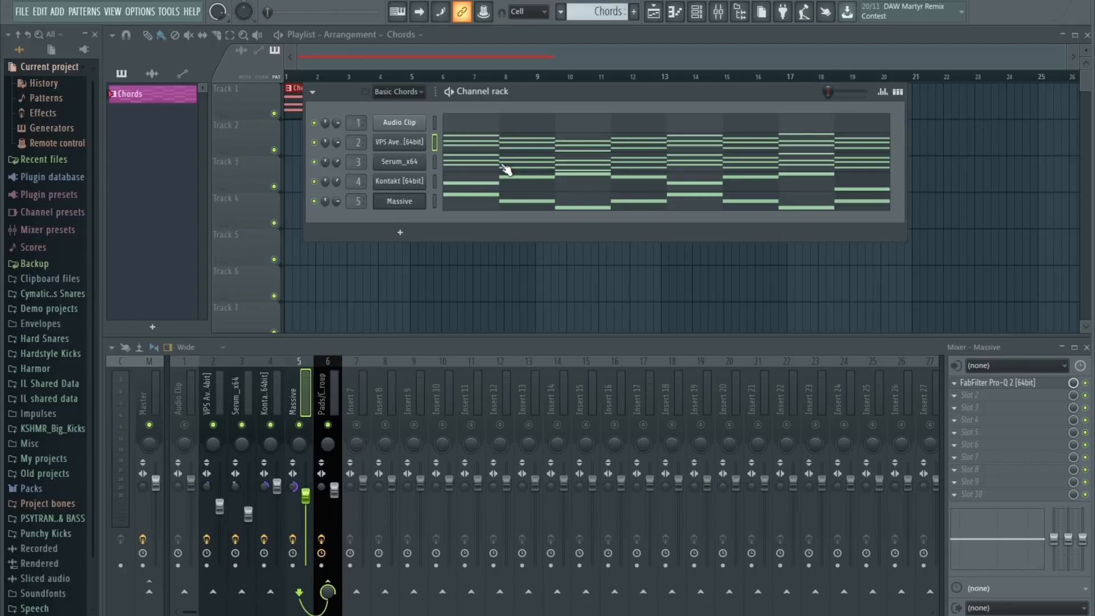
- Open the VPS Avenger piano roll and resize it to examine the chord notes across all eight bars
click(583, 181)
drag(753, 162, 710, 162)
drag(907, 564, 989, 474)
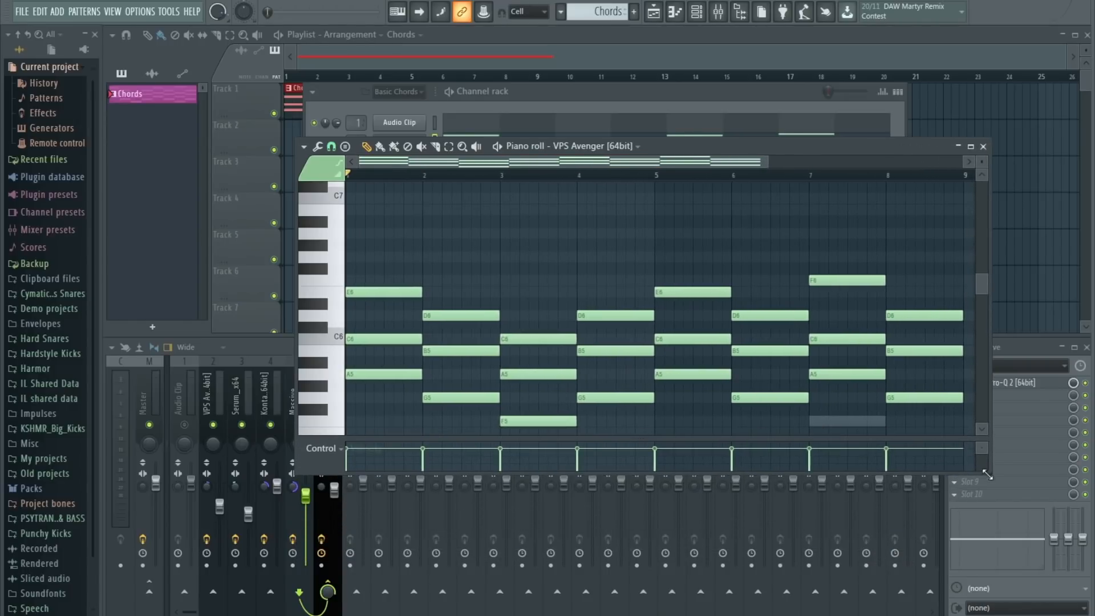
drag(768, 162, 861, 165)
scroll(871, 375, down, 3)
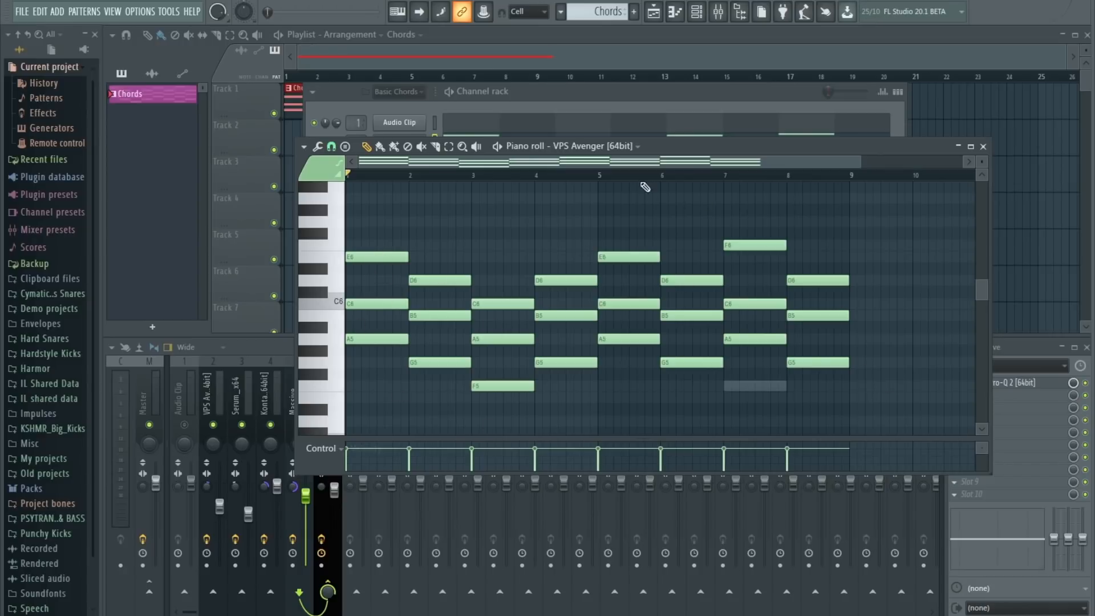
- Solo the VPS Avenger mixer track and play its chord layer on its own
click(589, 116)
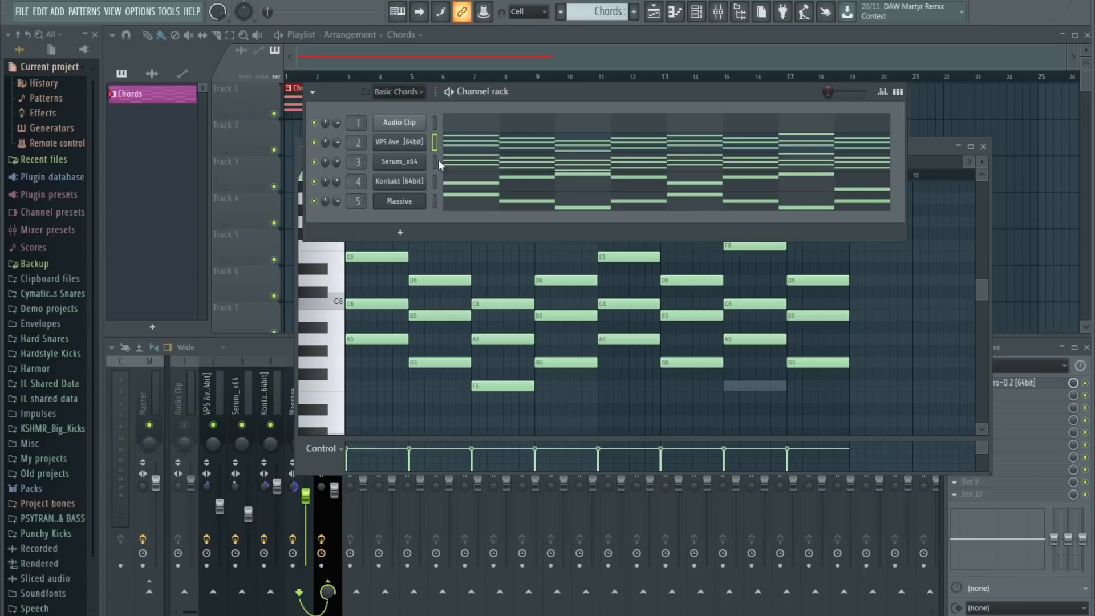
click(218, 427)
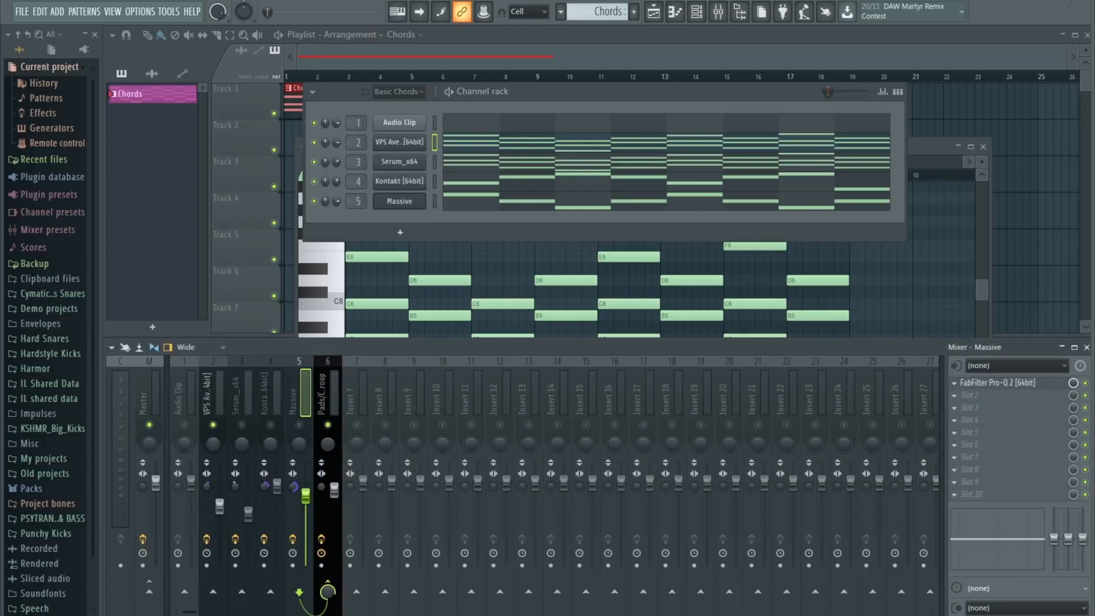
key(space)
key(space)
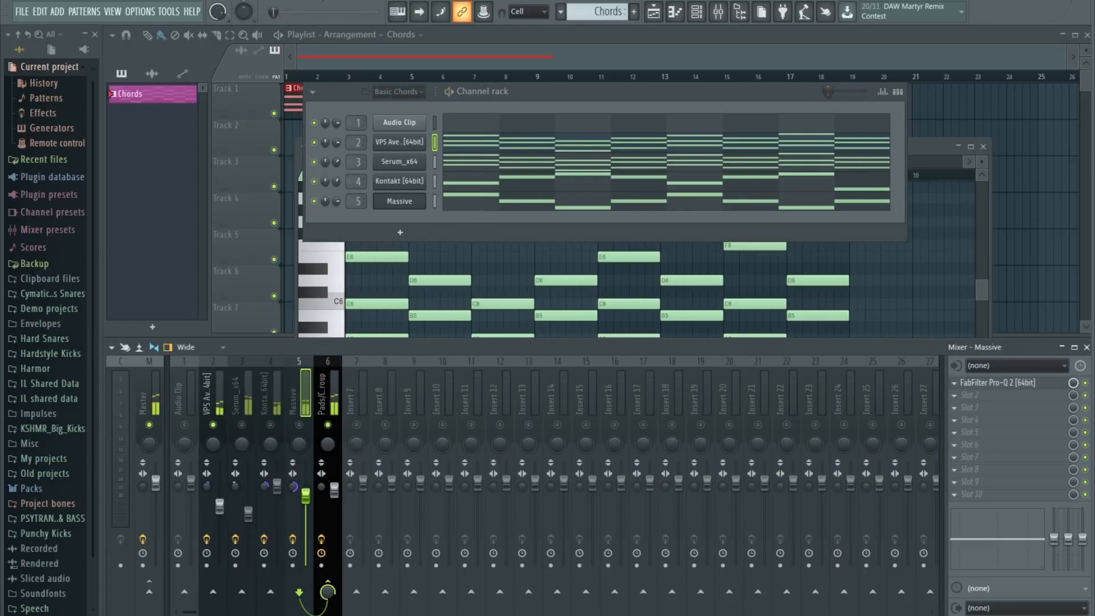
- Unmute the Serum, Kontakt and Massive mixer tracks one after another to restore the full chord stack
click(242, 426)
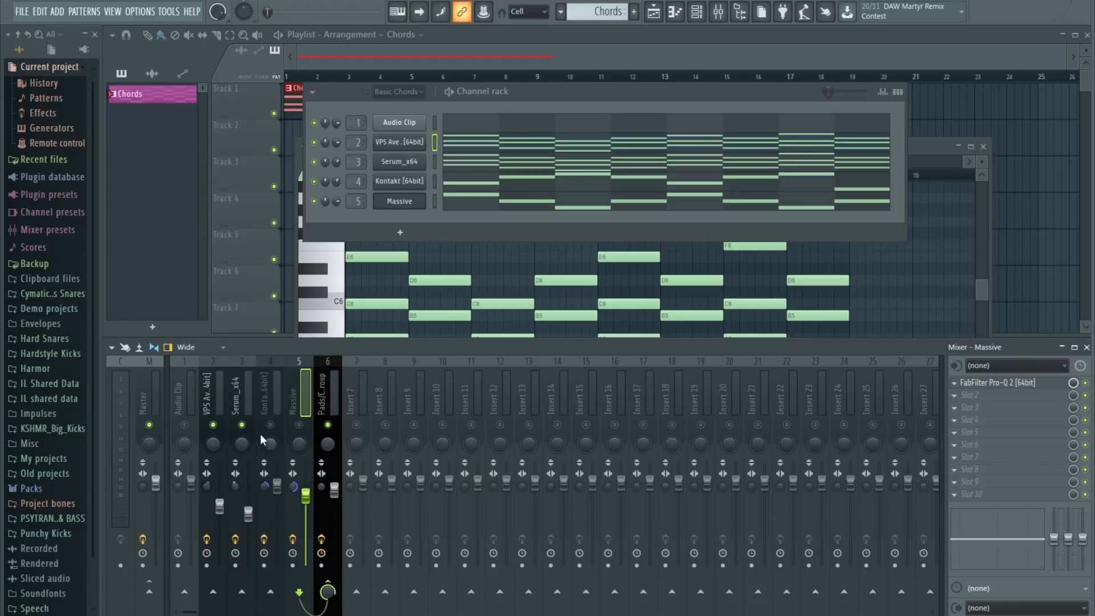
click(270, 425)
click(299, 425)
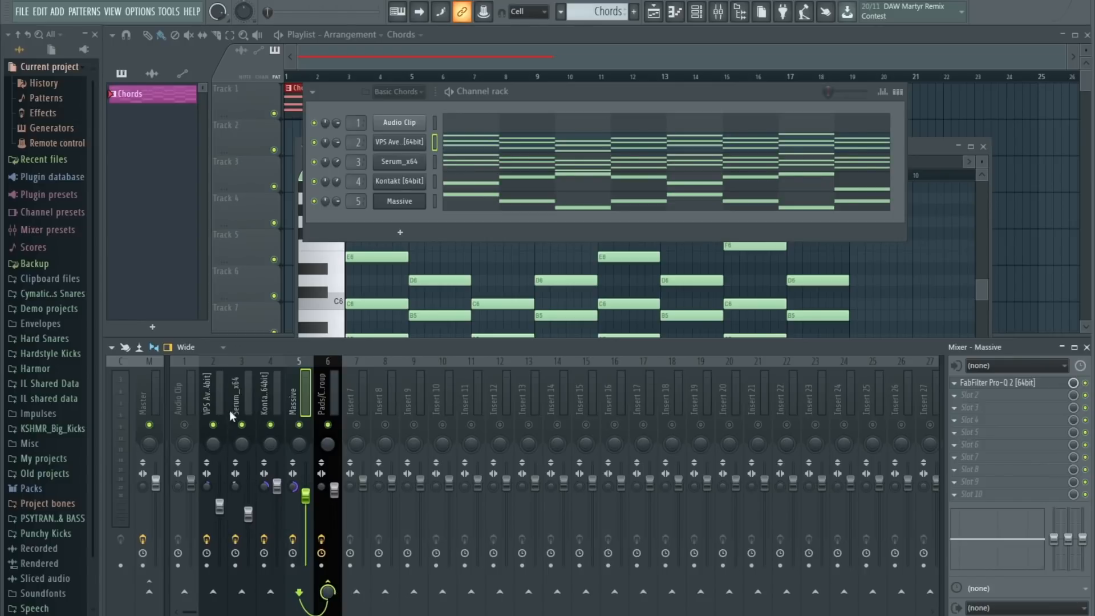
- Open the IXL Spectrum Analyzer on the Master track and play the chords to examine their spectrogram
click(151, 397)
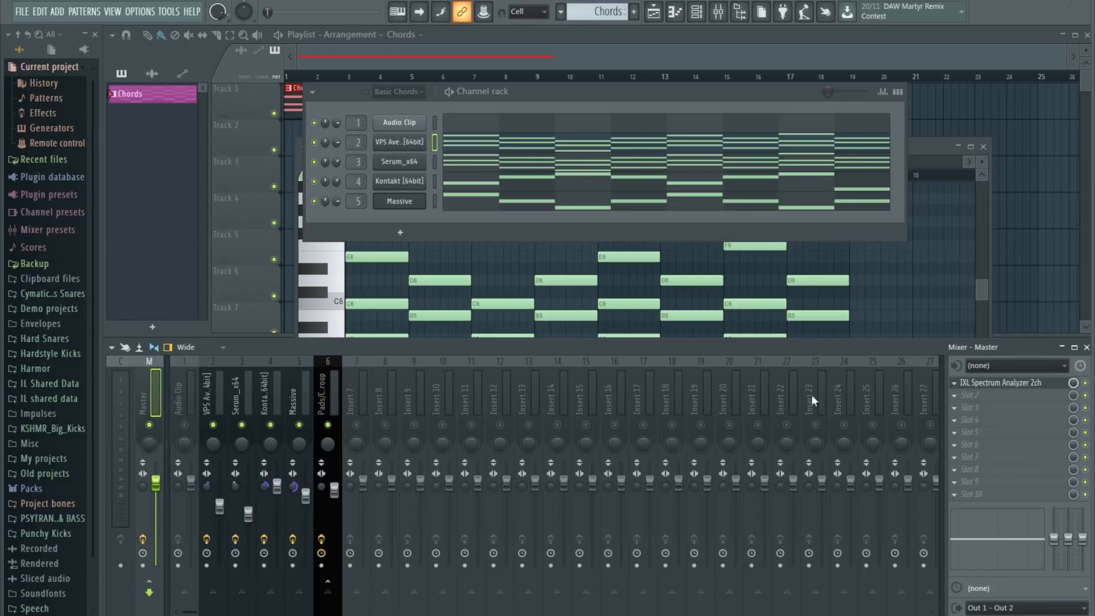
click(1004, 383)
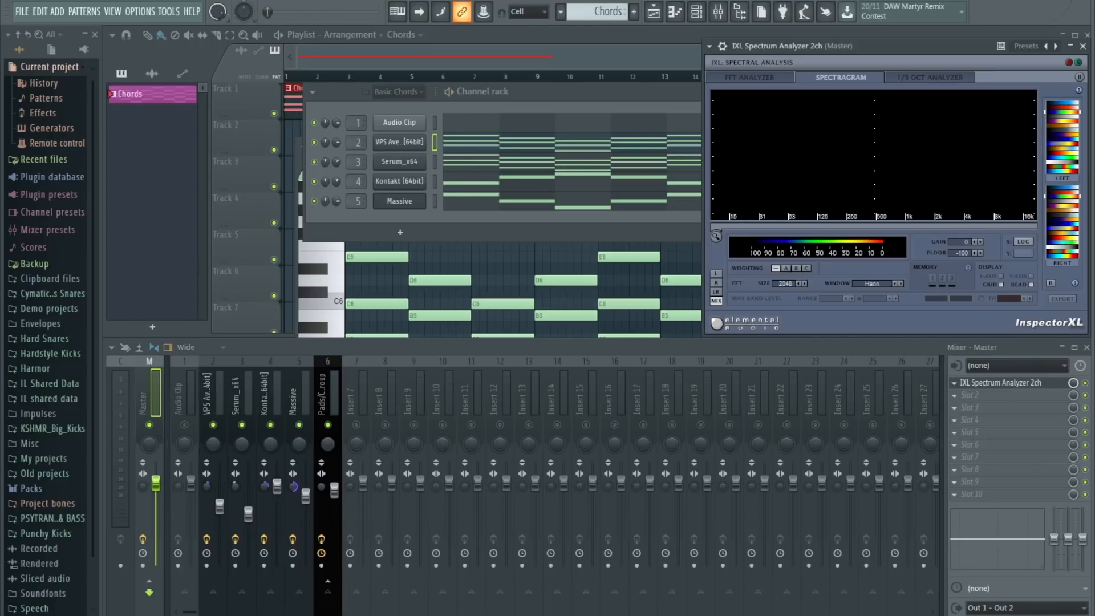
key(space)
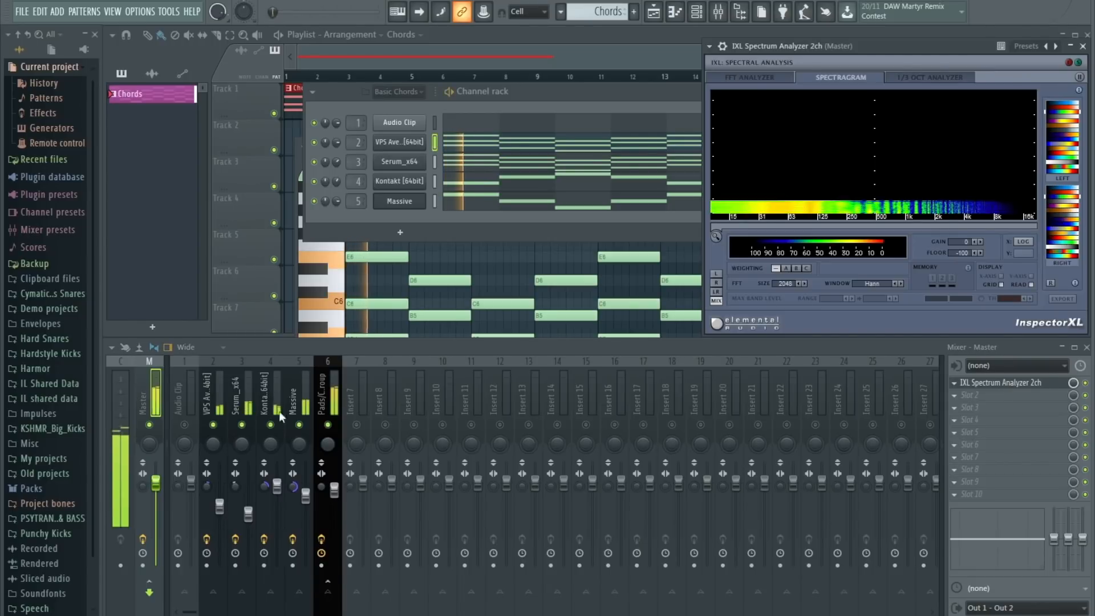
- Compare the Kontakt layer alone with the VPS Avenger and Serum layers added back, and stop playback with Massive unmuted
click(242, 425)
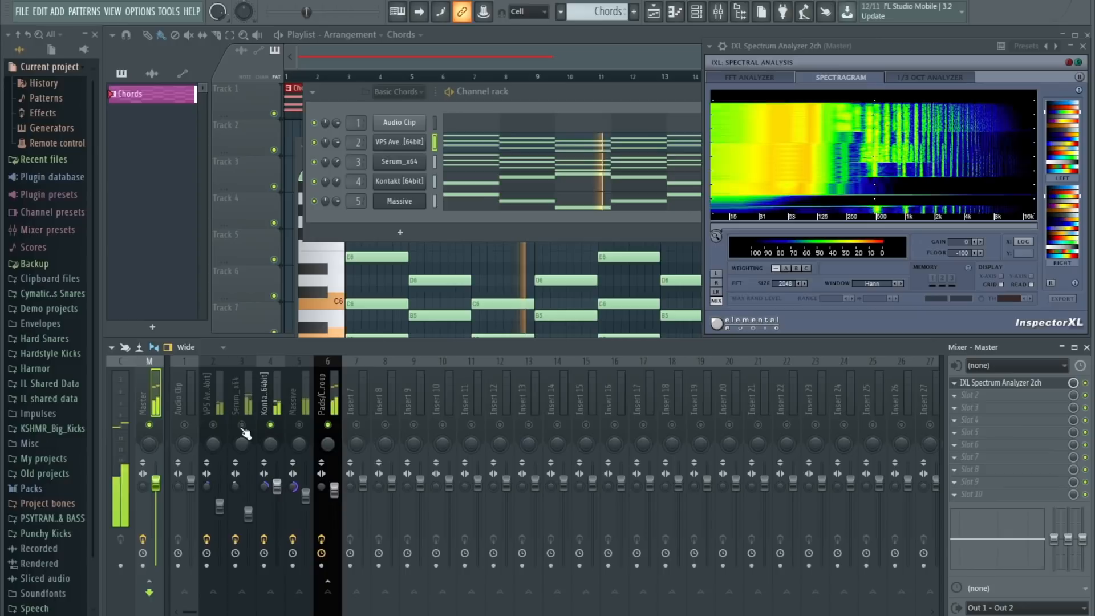
click(242, 426)
click(214, 425)
key(space)
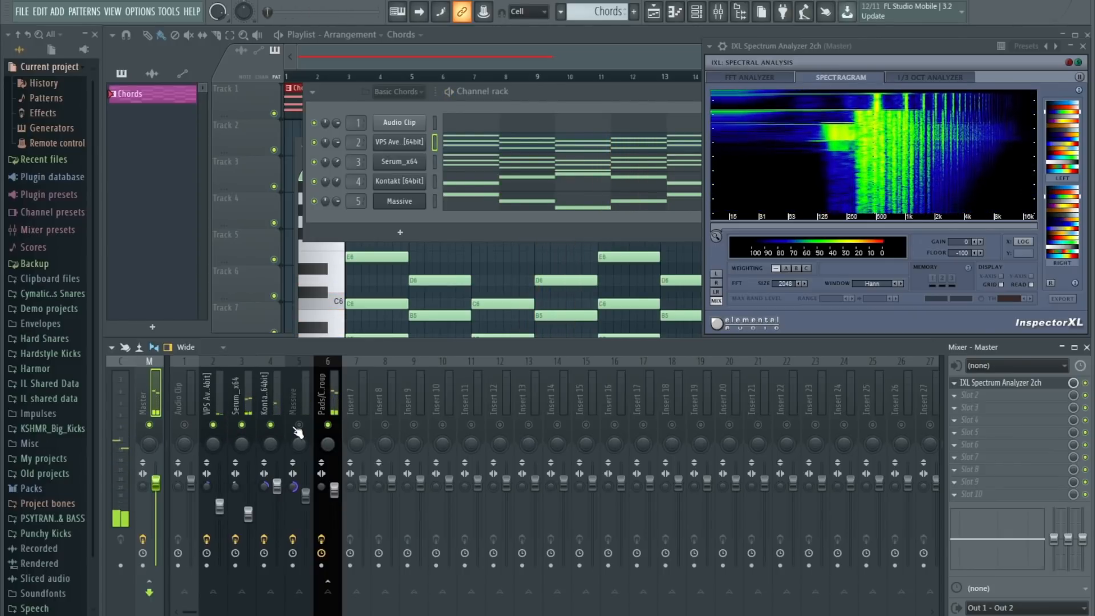
click(299, 424)
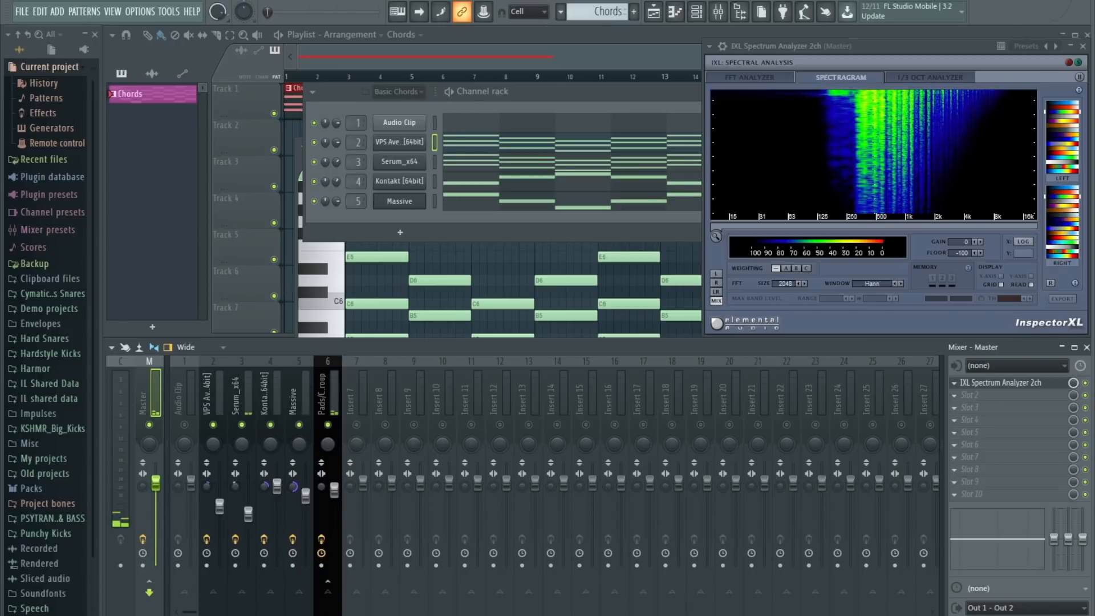
- Play all layers together, briefly muting and restoring individual tracks such as Serum and Massive to compare their frequency content, and stop playback
key(space)
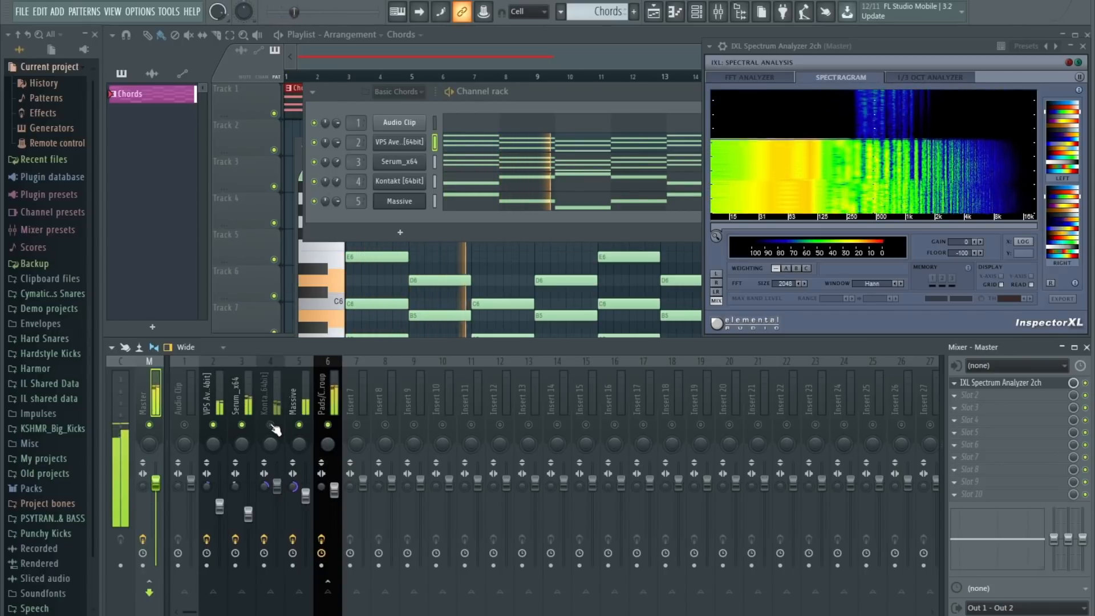
click(243, 425)
click(242, 425)
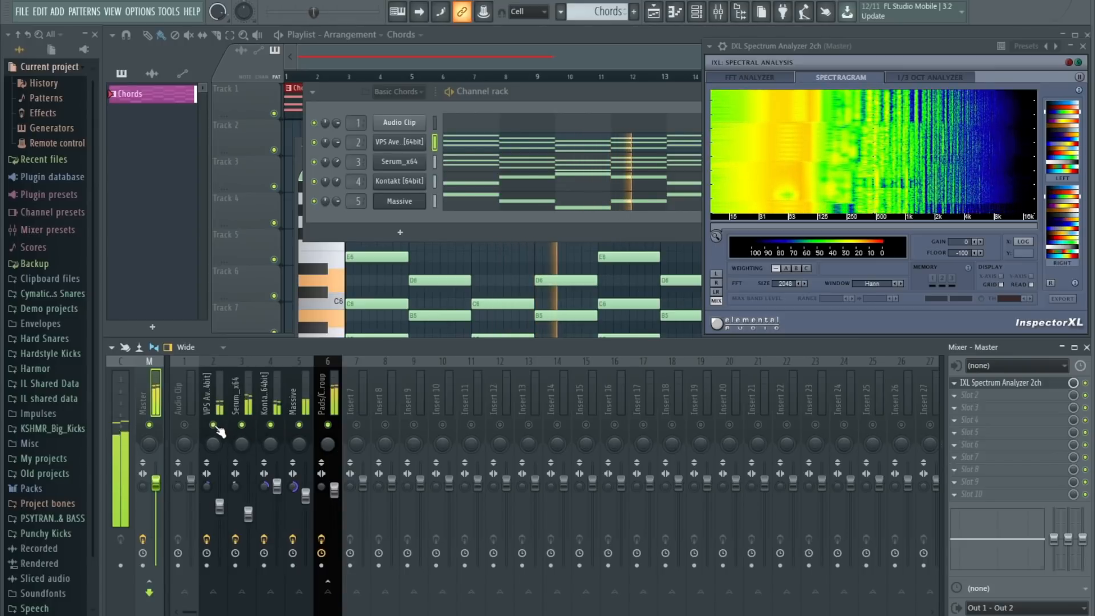
click(300, 425)
click(299, 425)
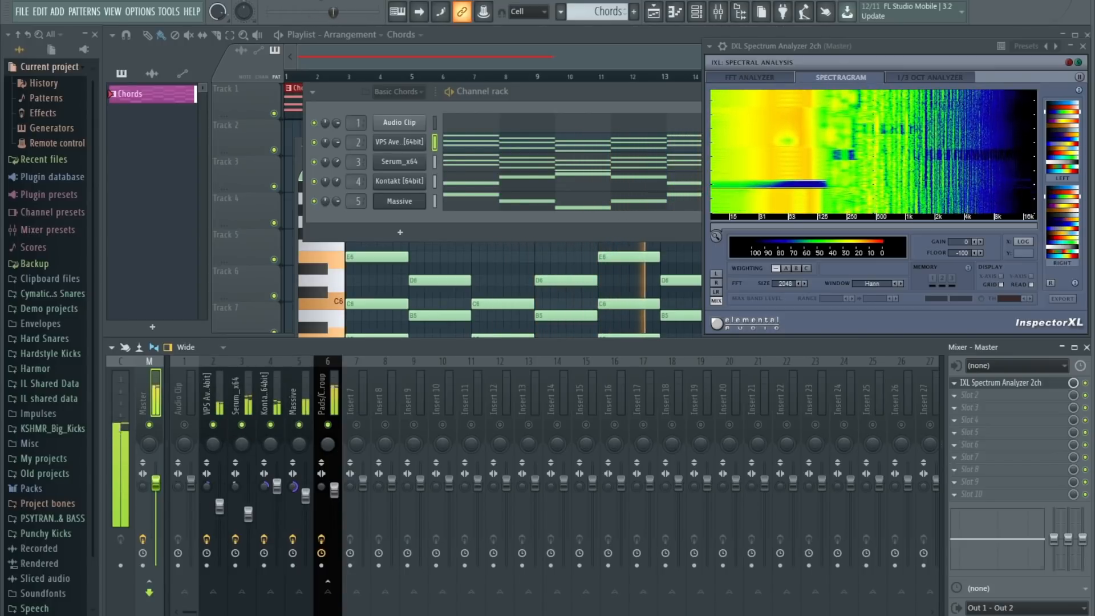
key(space)
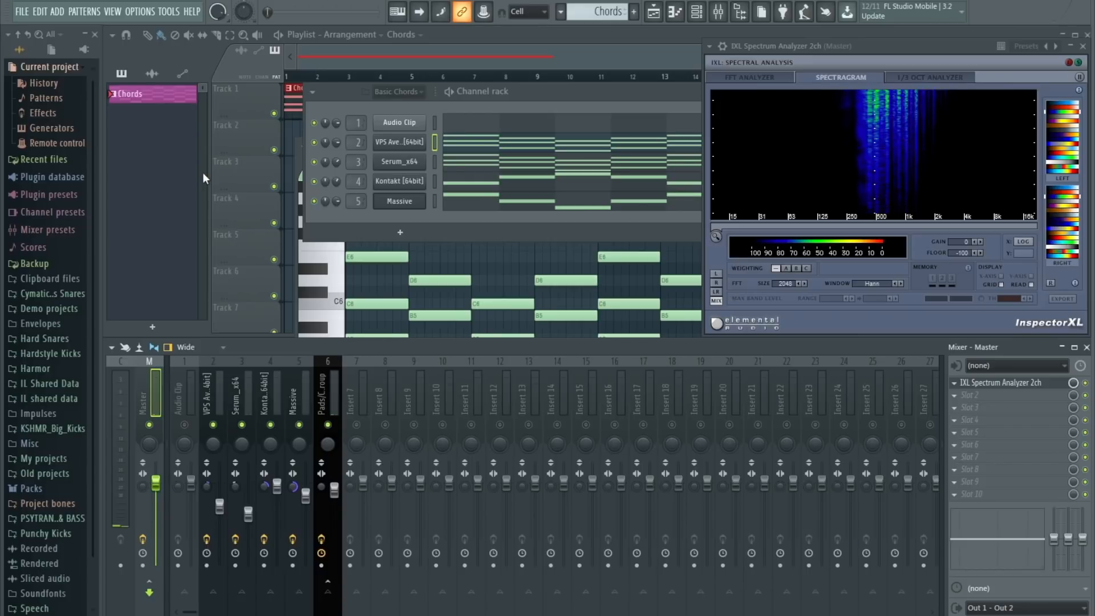
- Reopen the VPS Avenger piano roll and enlarge its window slightly to view the chord notes
click(462, 143)
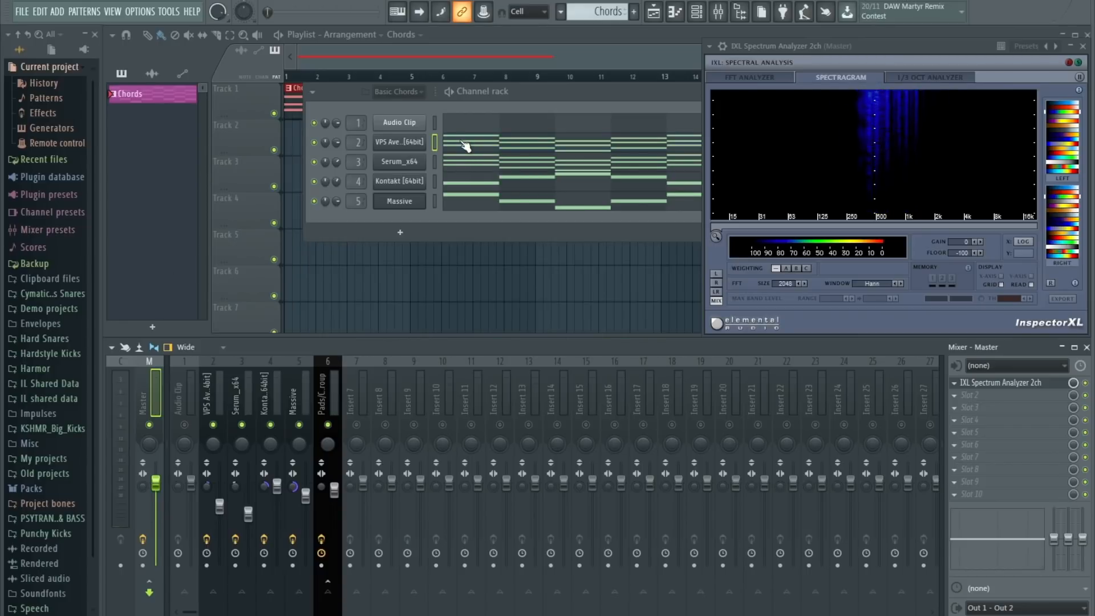
click(466, 148)
drag(996, 476, 999, 478)
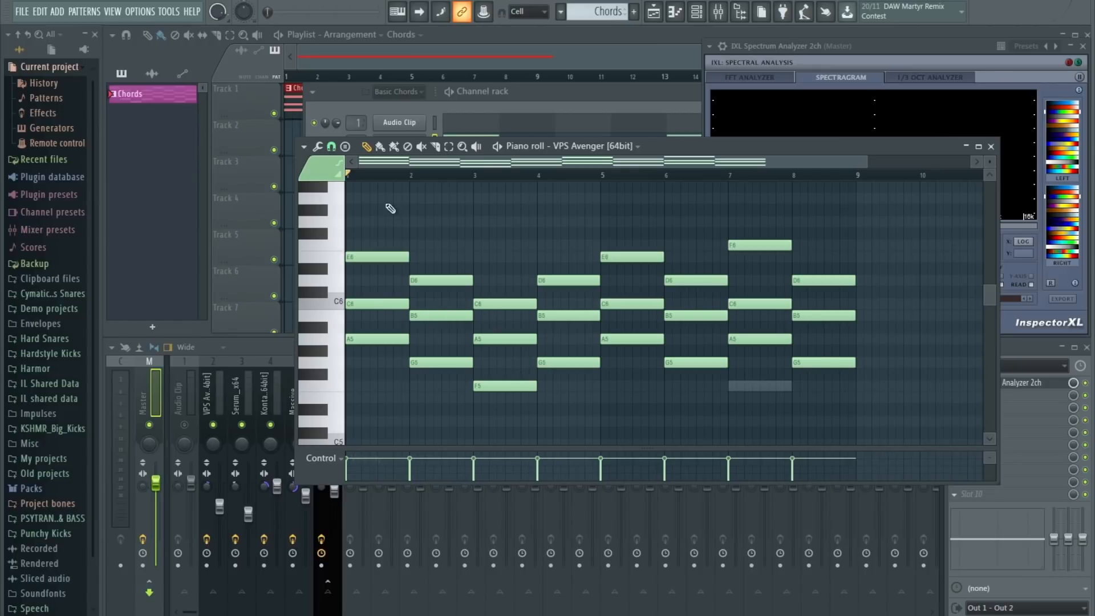